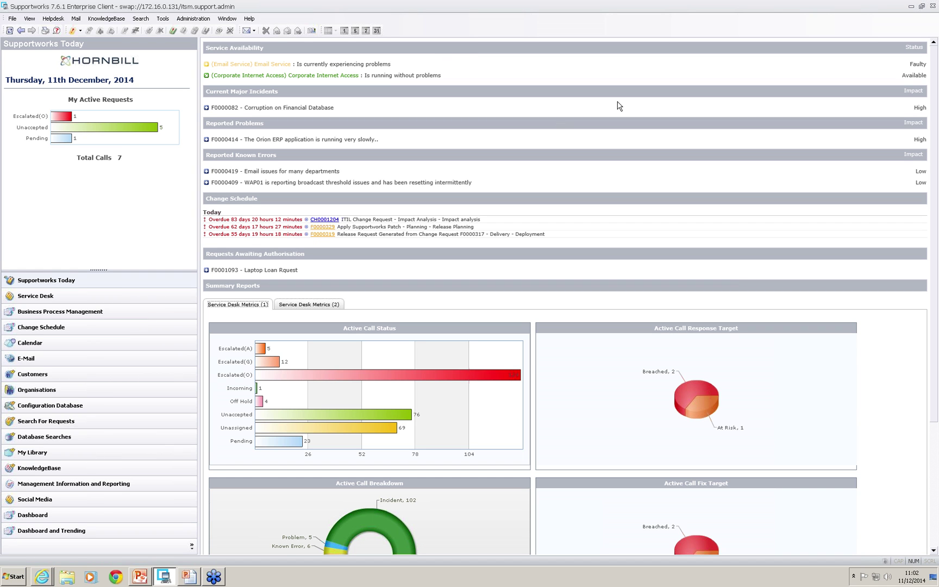
# Search the service portfolio for all active services and open the Form Field Management service record.
pyautogui.click(11, 18)
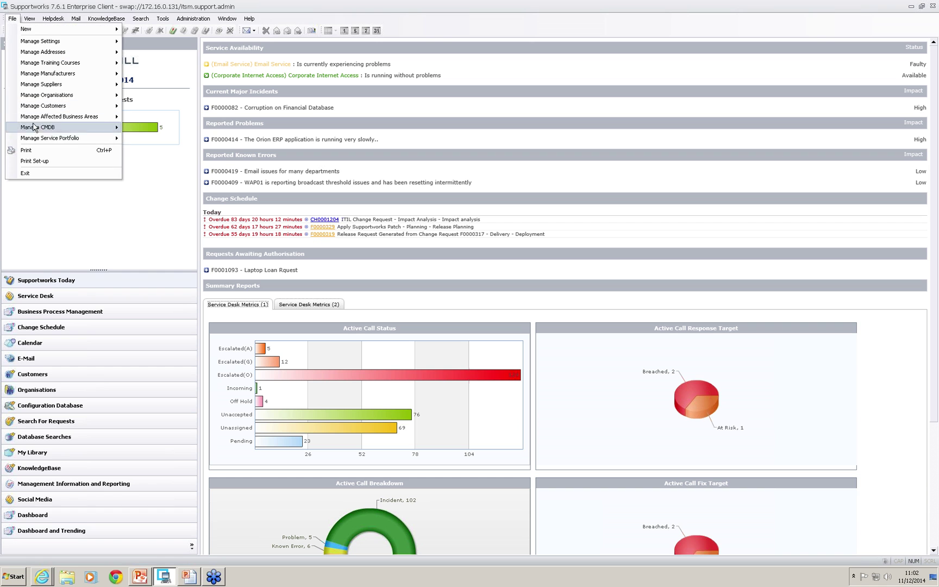
pyautogui.moveTo(48, 140)
pyautogui.click(148, 149)
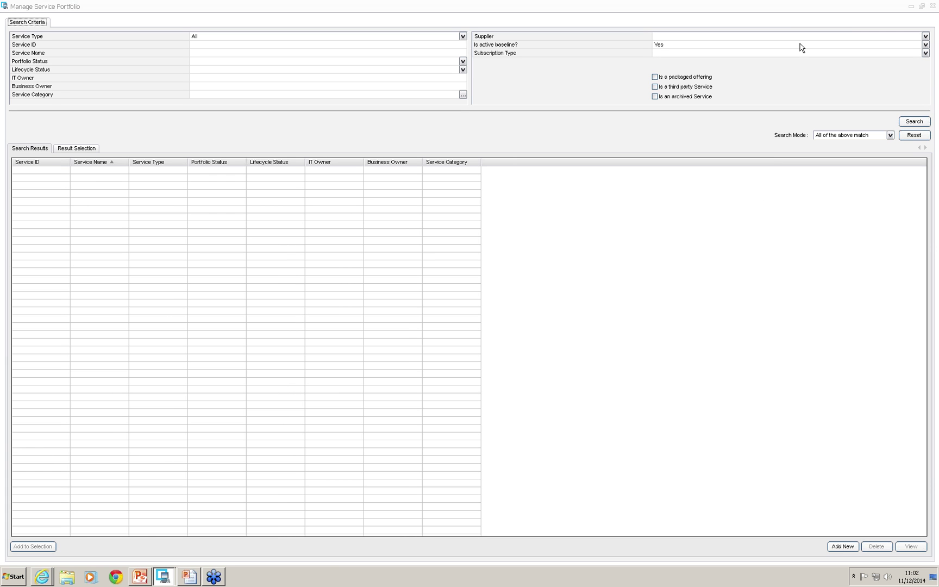
pyautogui.click(903, 119)
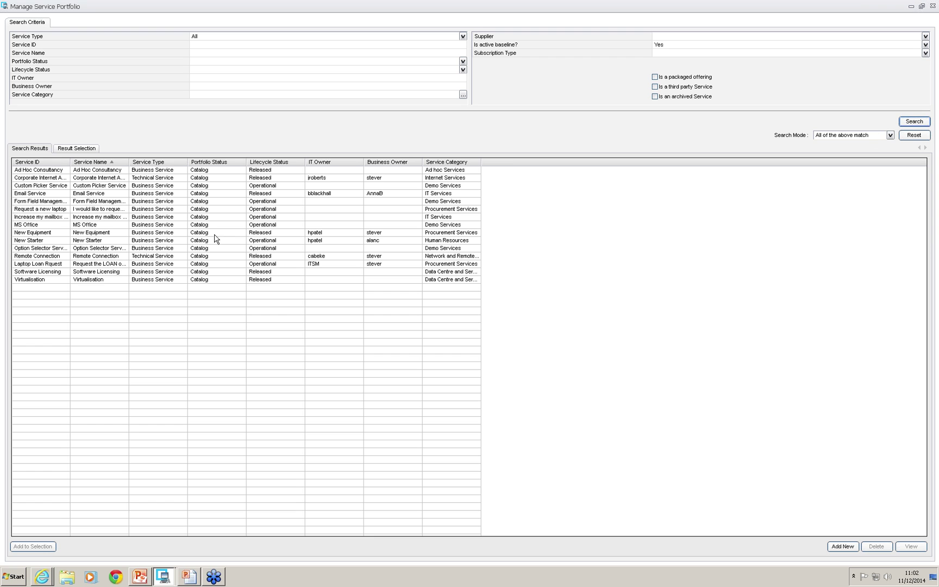
pyautogui.doubleClick(46, 202)
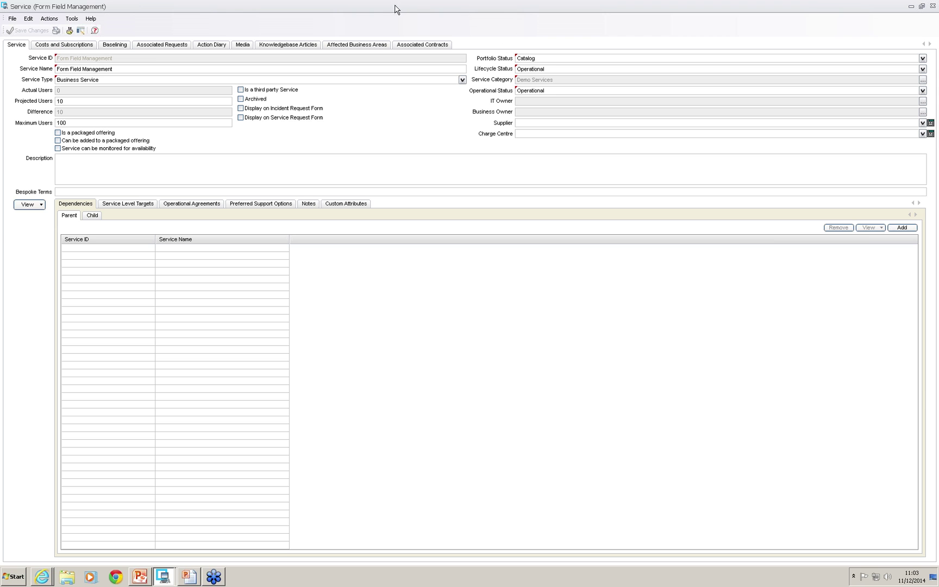
# Review the Form Field Management service's action diary and close the service and portfolio windows.
pyautogui.click(217, 48)
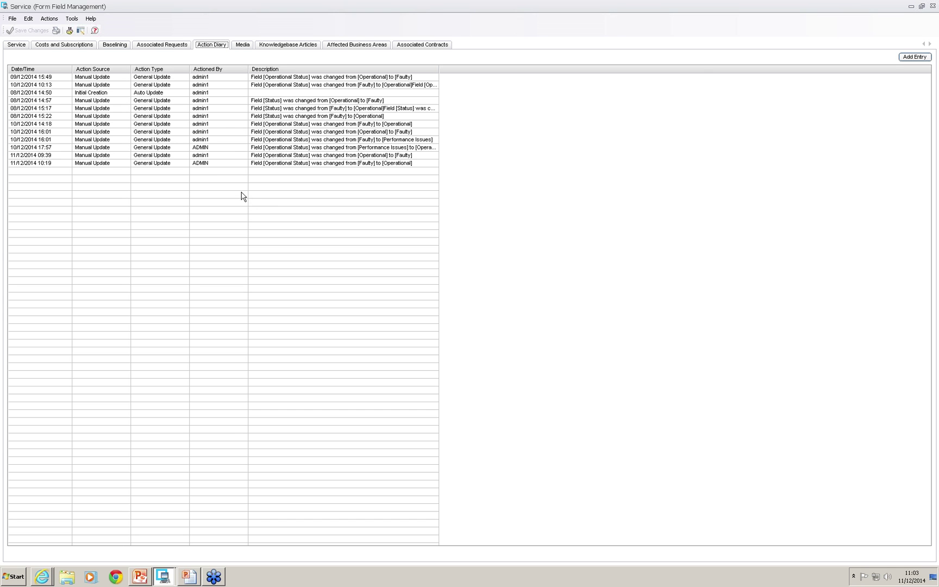
pyautogui.click(934, 6)
pyautogui.click(933, 6)
pyautogui.click(934, 6)
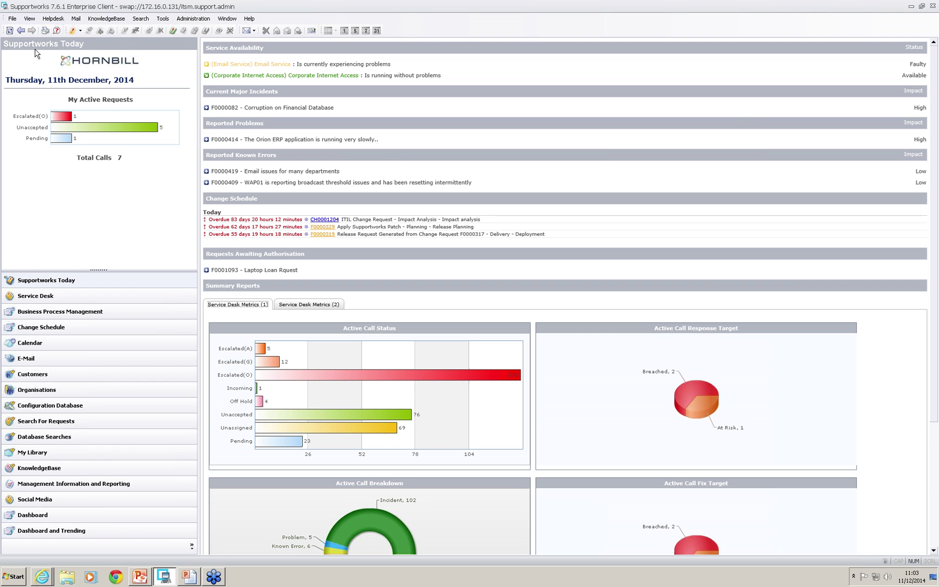
# Open the Demo Services category from the service categories and show its form field management rules.
pyautogui.click(7, 19)
pyautogui.moveTo(58, 132)
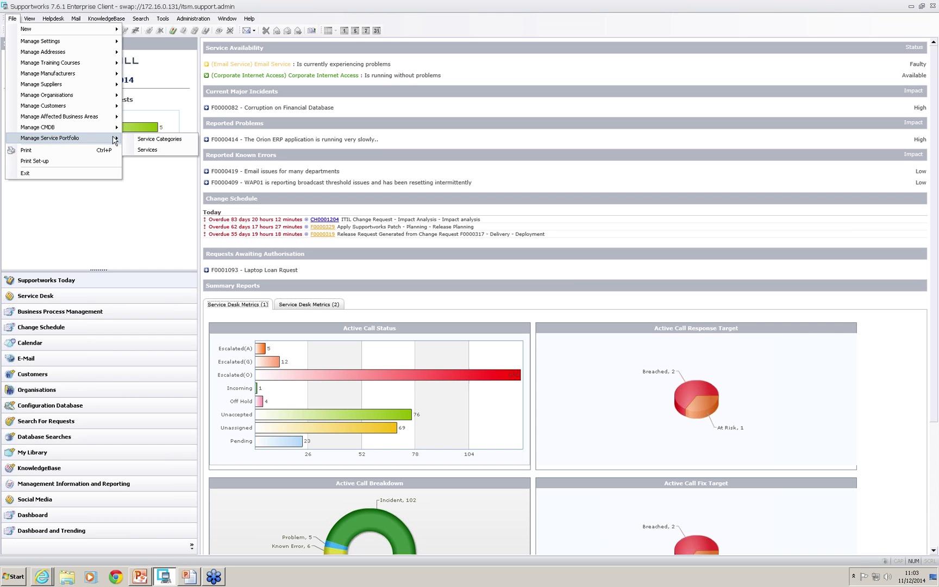
pyautogui.click(160, 143)
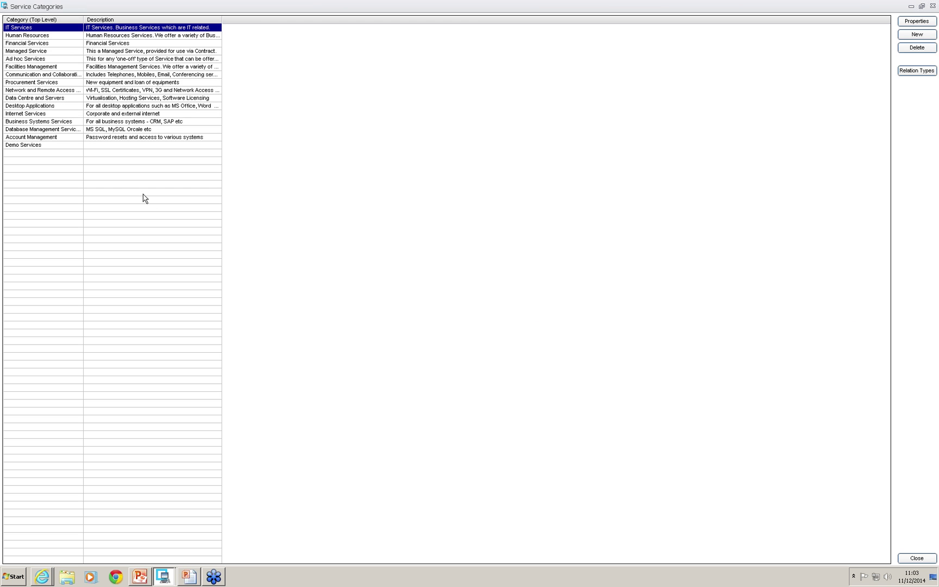
pyautogui.doubleClick(71, 145)
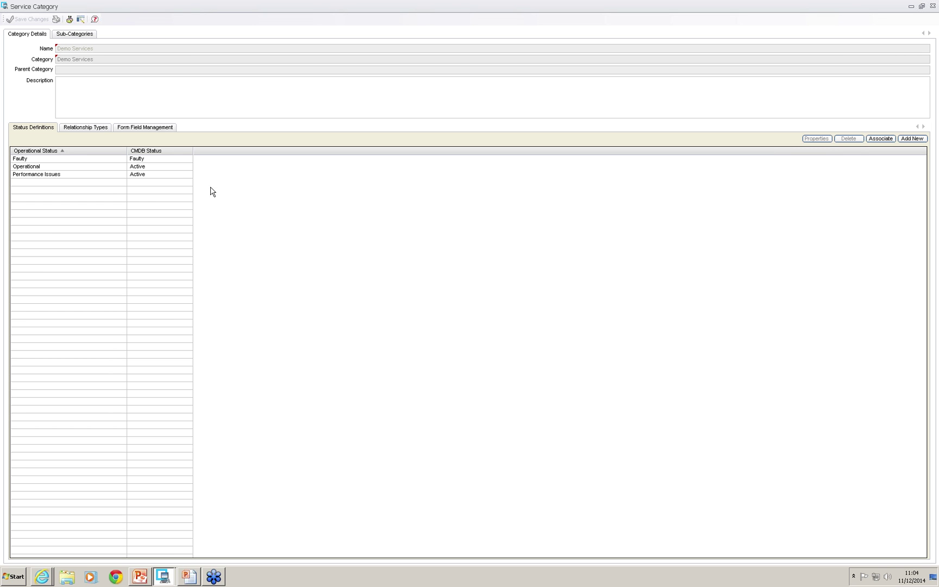
pyautogui.click(153, 128)
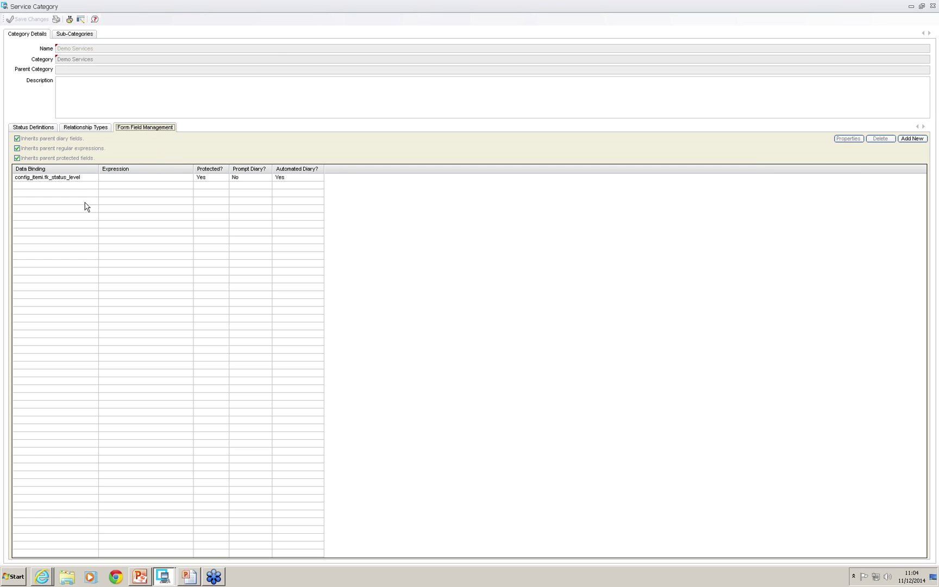
# Inspect the managed field attribute for config_itemi.fk_status_level and close the service category windows.
pyautogui.click(76, 180)
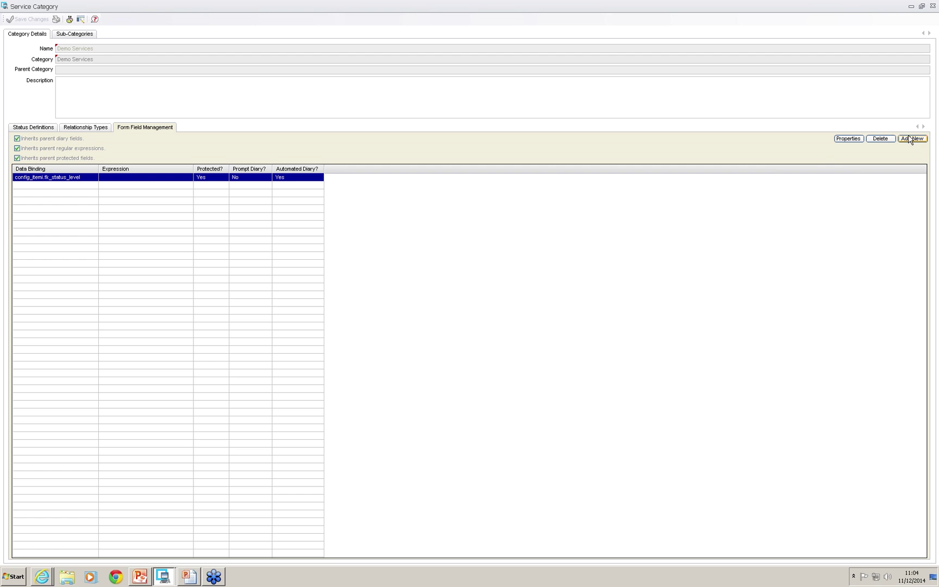
pyautogui.click(849, 140)
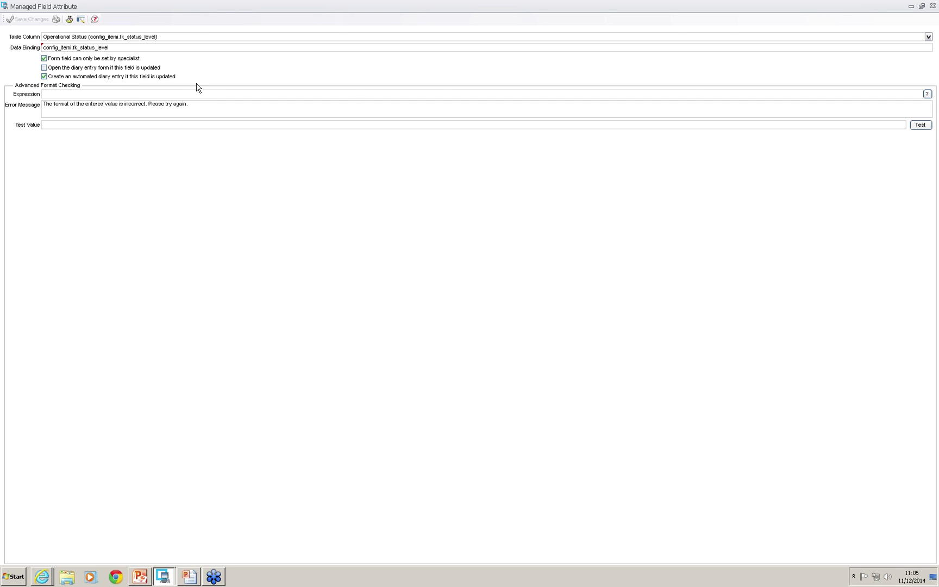
pyautogui.click(933, 6)
pyautogui.click(933, 5)
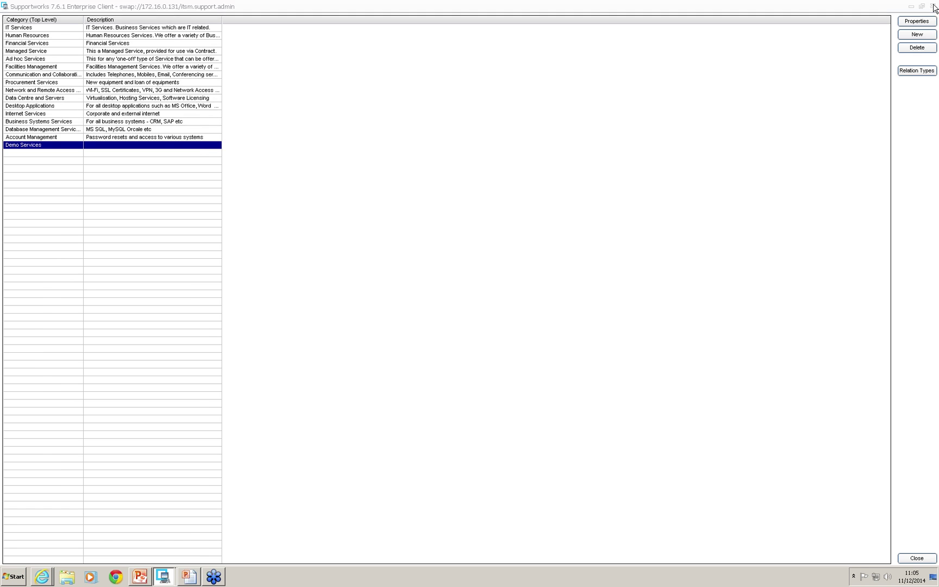
pyautogui.click(933, 5)
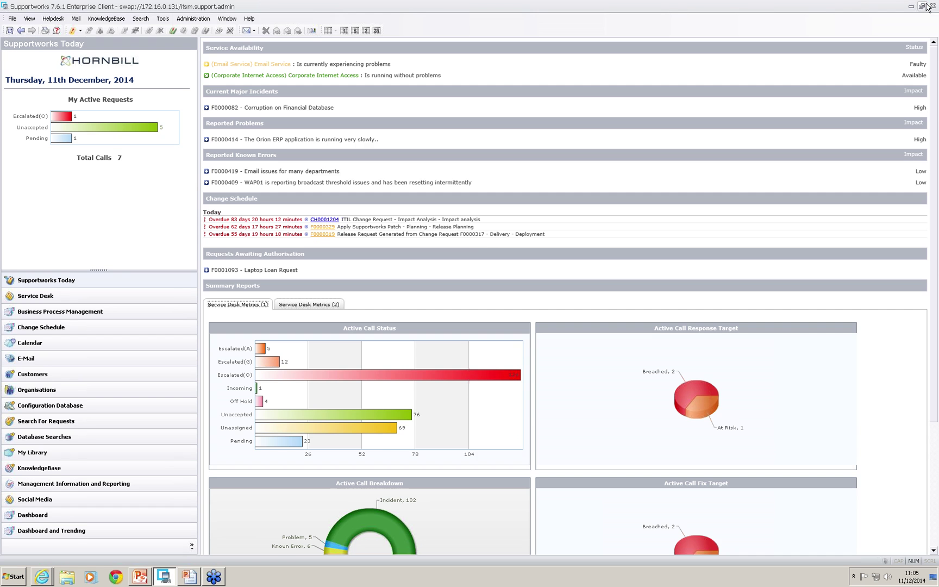
# Review the senior analyst's ITSM application rights, including the Configuration Management permissions, from the Service Desk support team, and close the properties.
pyautogui.click(60, 301)
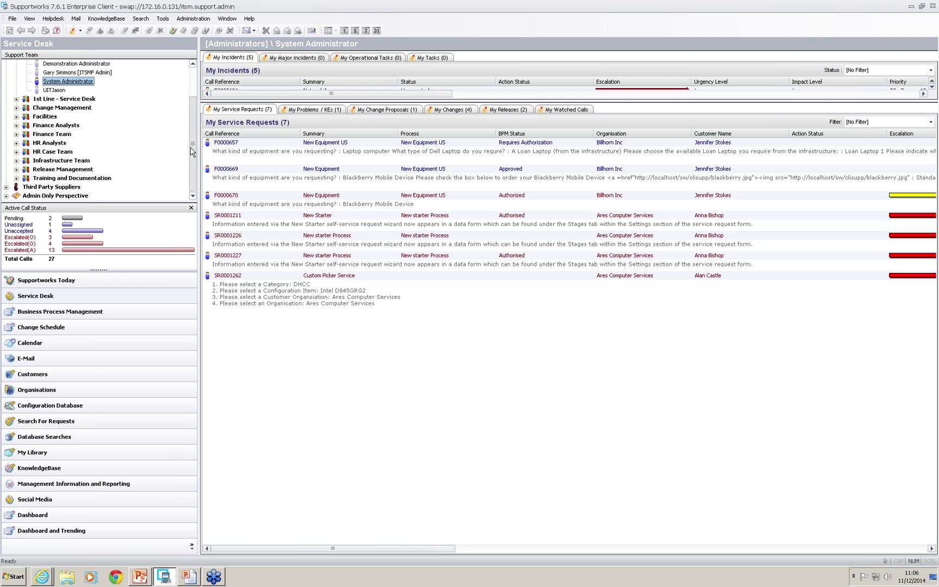
pyautogui.scroll(2, 191, 151)
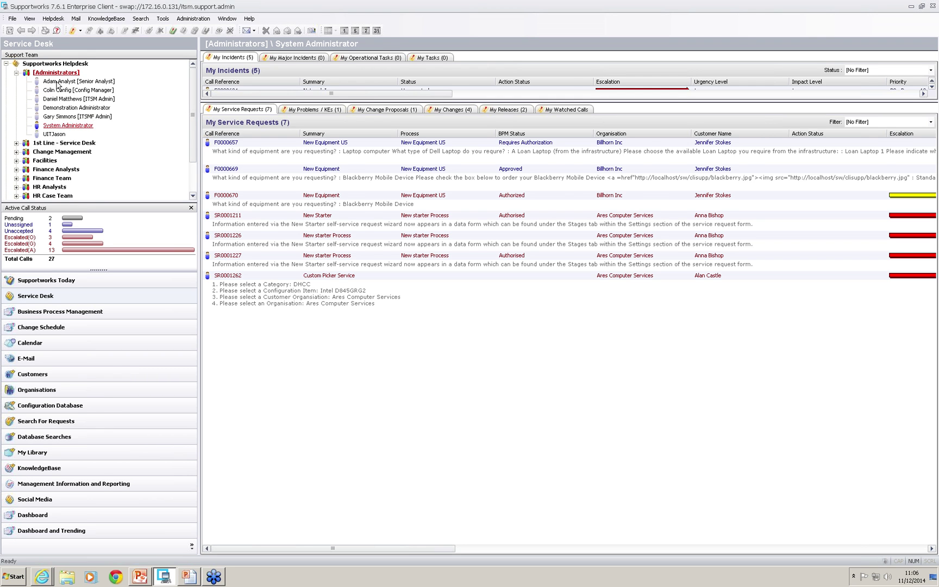
pyautogui.click(57, 83)
pyautogui.rightClick(57, 83)
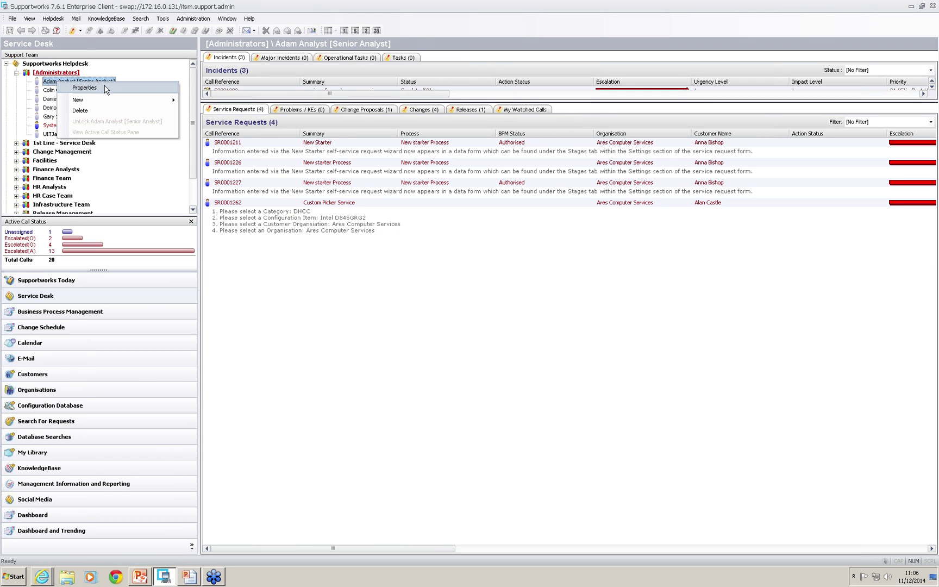
pyautogui.click(84, 88)
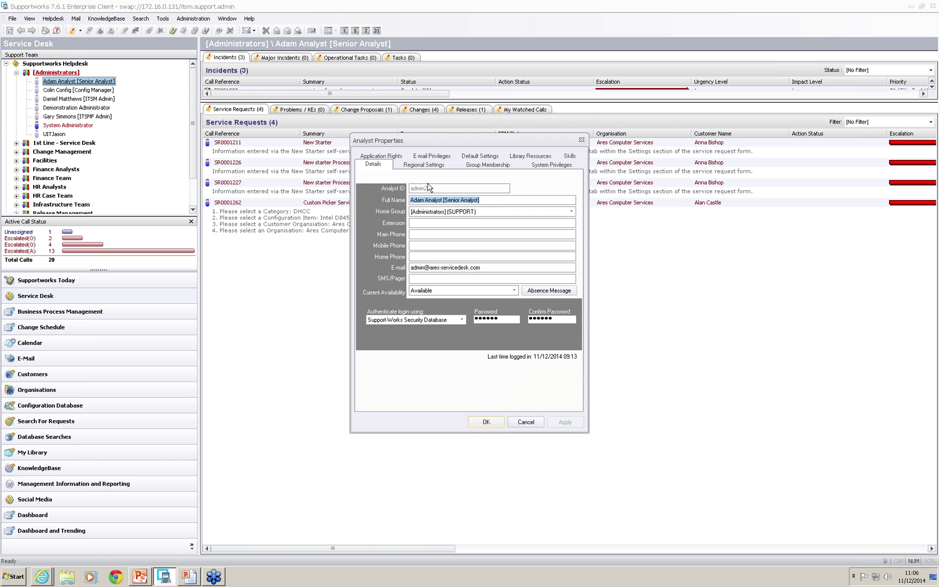
pyautogui.click(381, 156)
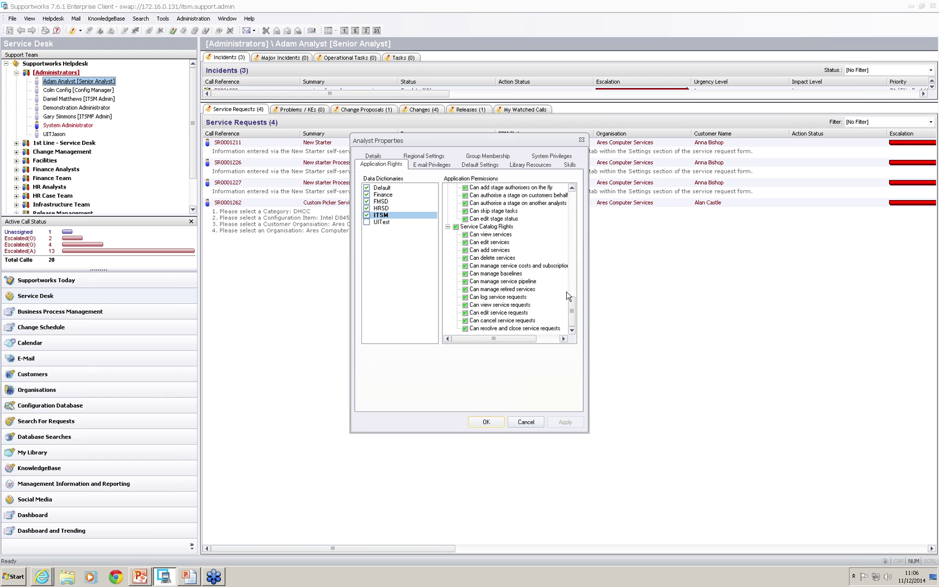
pyautogui.moveTo(571, 312); pyautogui.dragTo(570, 289)
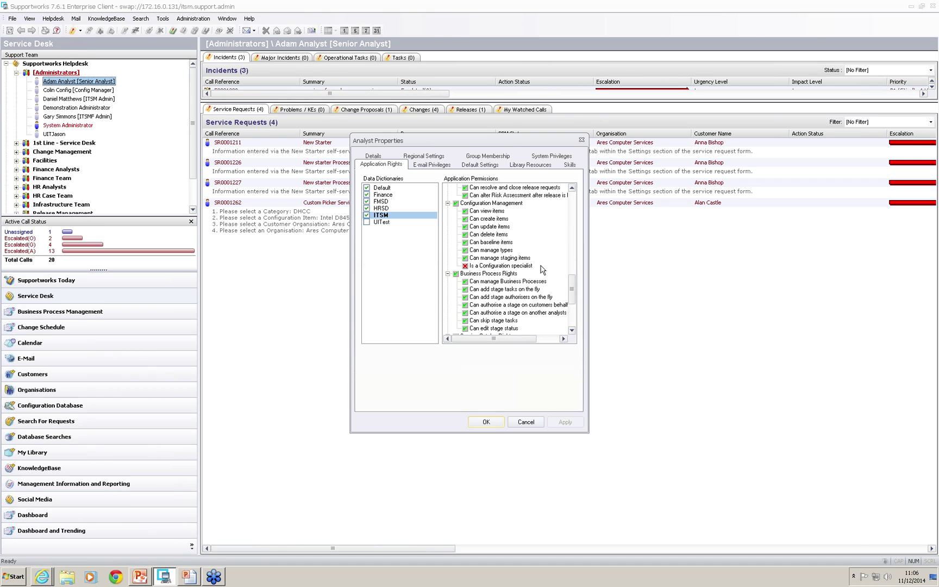
pyautogui.click(581, 140)
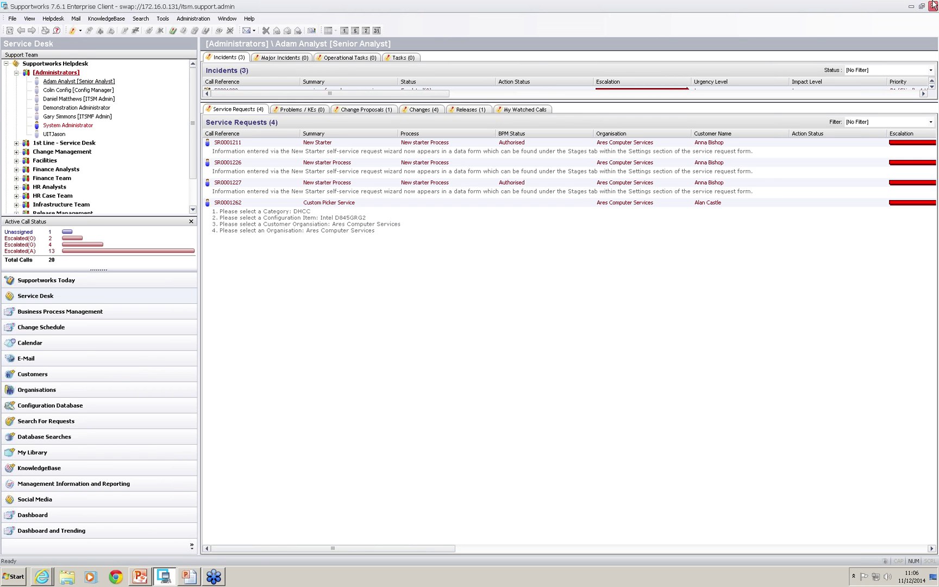
# Close the system administrator's client, start the senior analyst's Supportworks session and show the Service Desk.
pyautogui.click(934, 5)
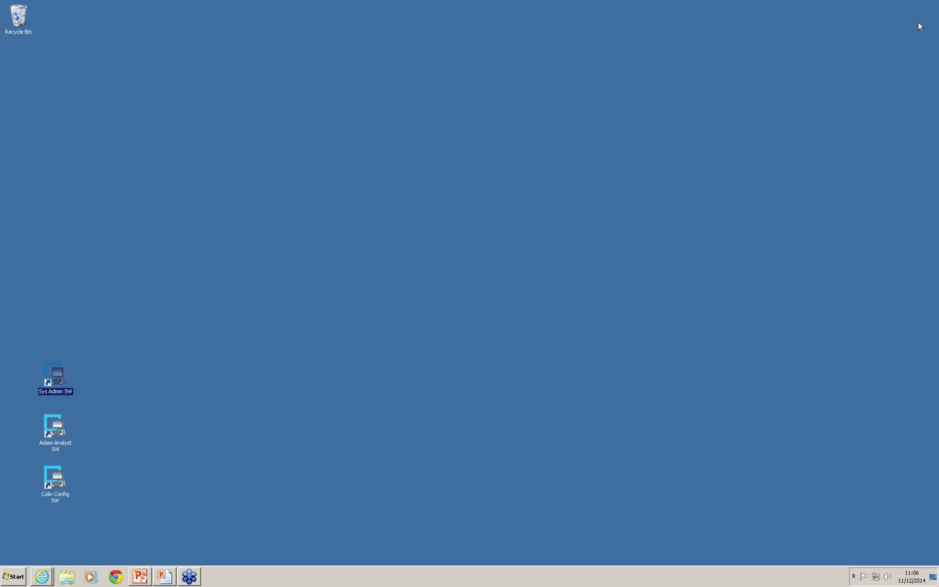
pyautogui.doubleClick(49, 438)
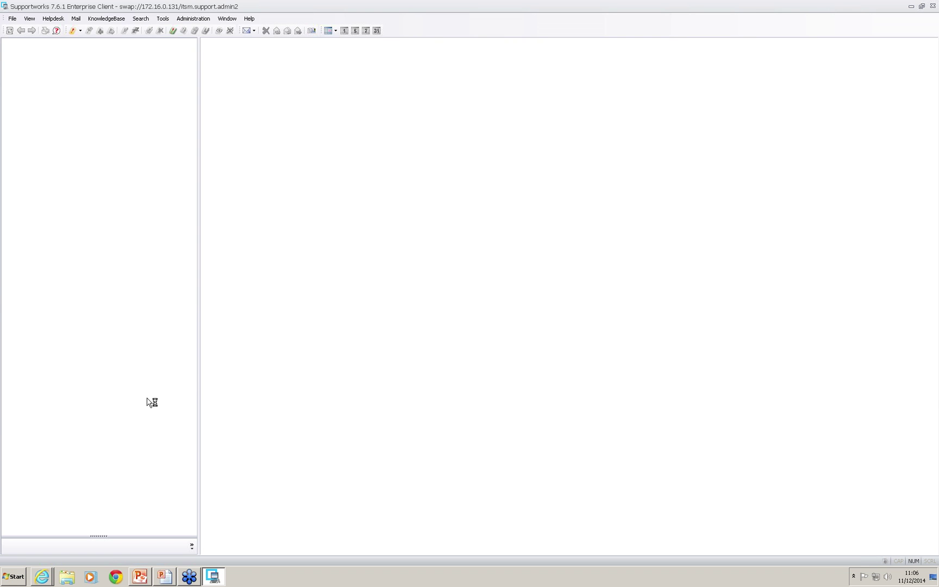
pyautogui.click(76, 298)
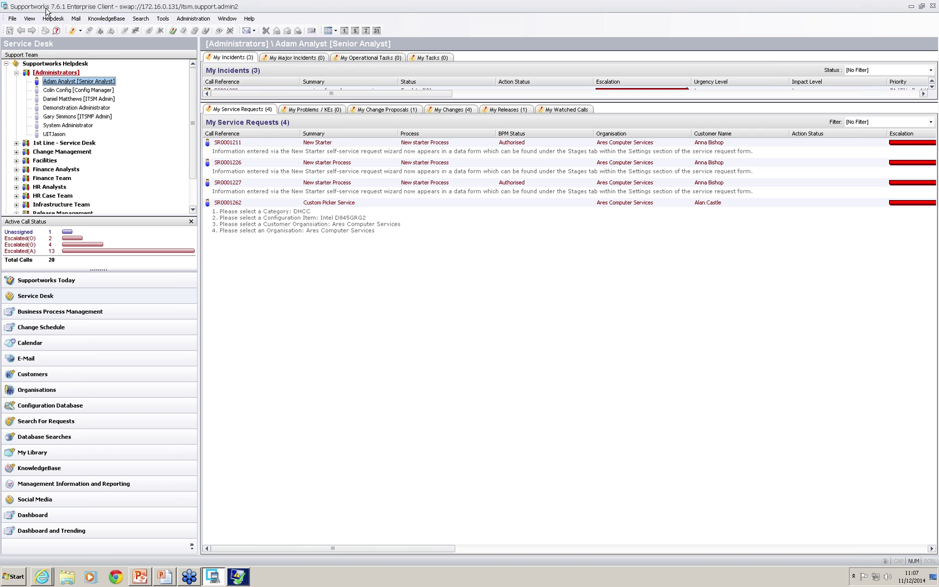
# List all active services in the service portfolio and widen the Service ID column.
pyautogui.click(12, 18)
pyautogui.moveTo(60, 138)
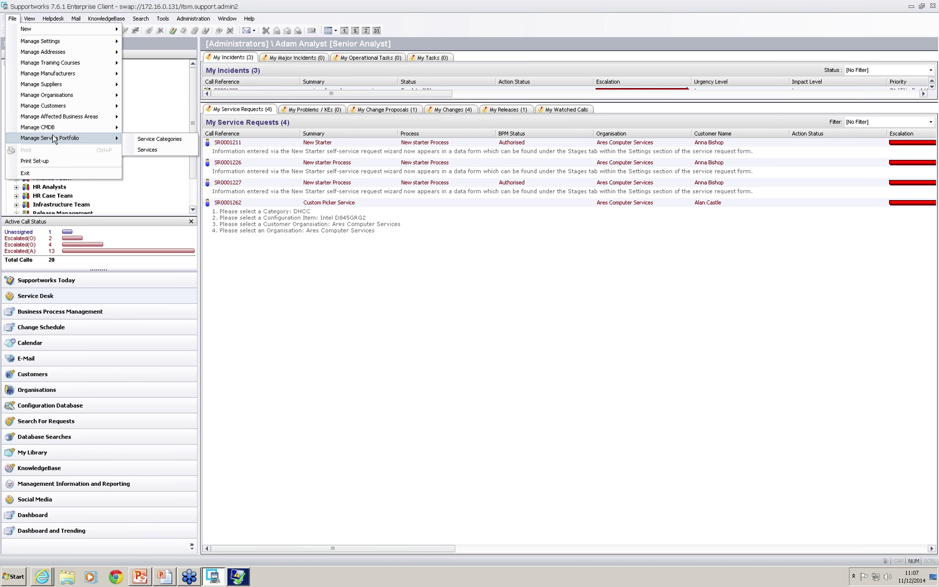
pyautogui.click(141, 151)
pyautogui.click(914, 121)
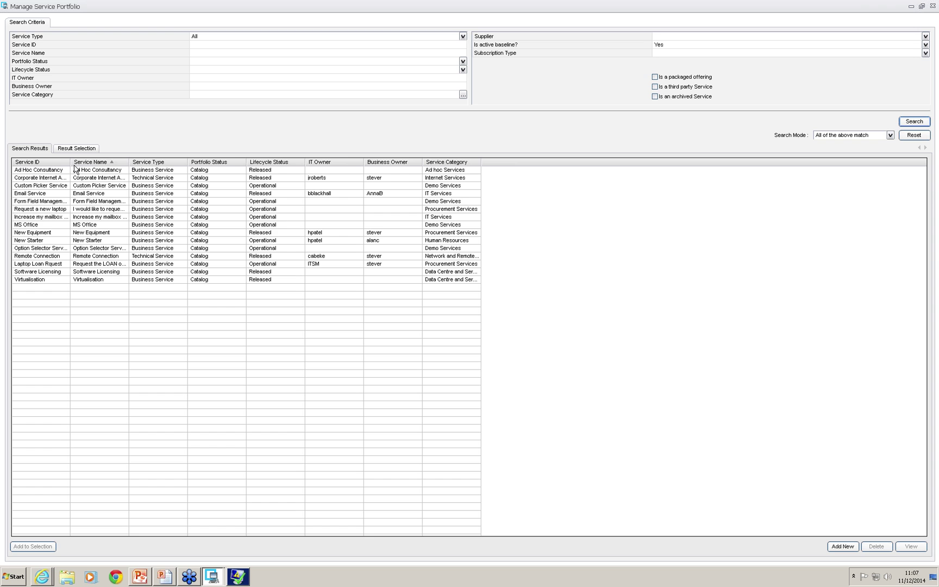
pyautogui.moveTo(71, 162); pyautogui.dragTo(113, 161)
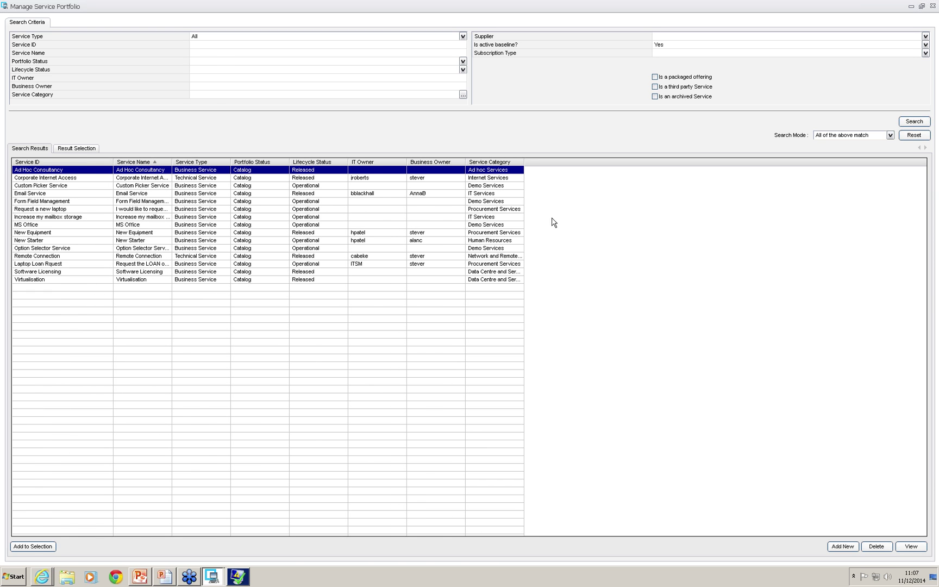
# Open the Form Field Management service to check its Operational Status field, and close the service and portfolio windows.
pyautogui.click(484, 224)
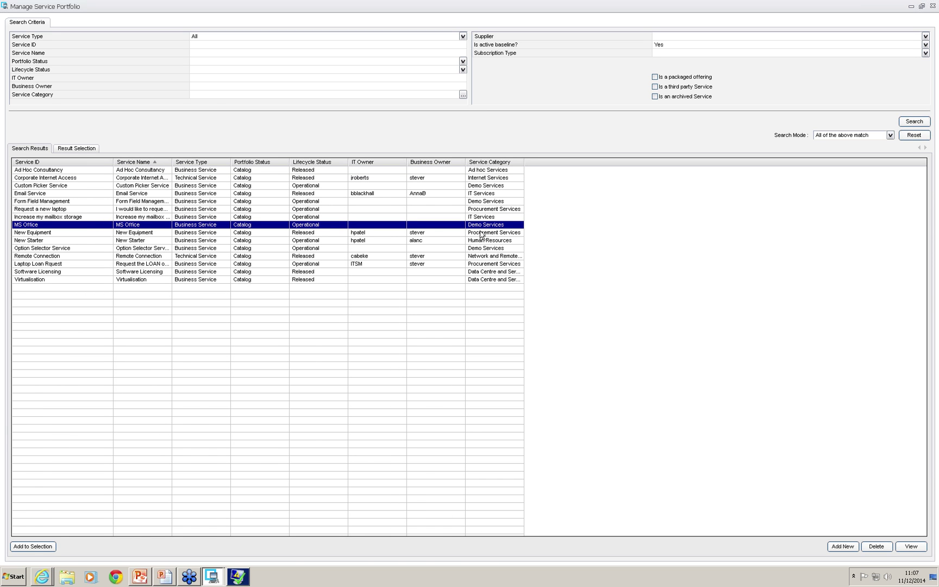
pyautogui.click(56, 204)
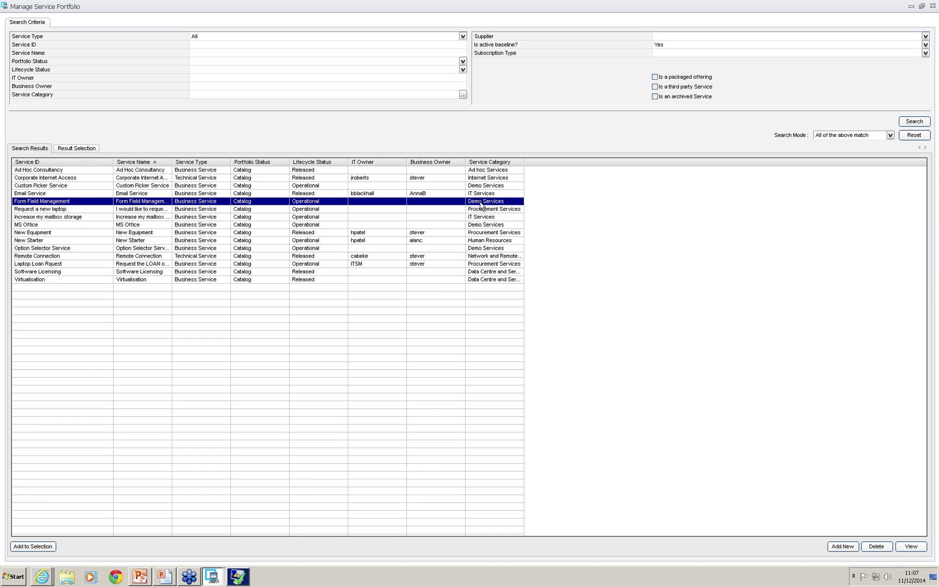
pyautogui.doubleClick(100, 204)
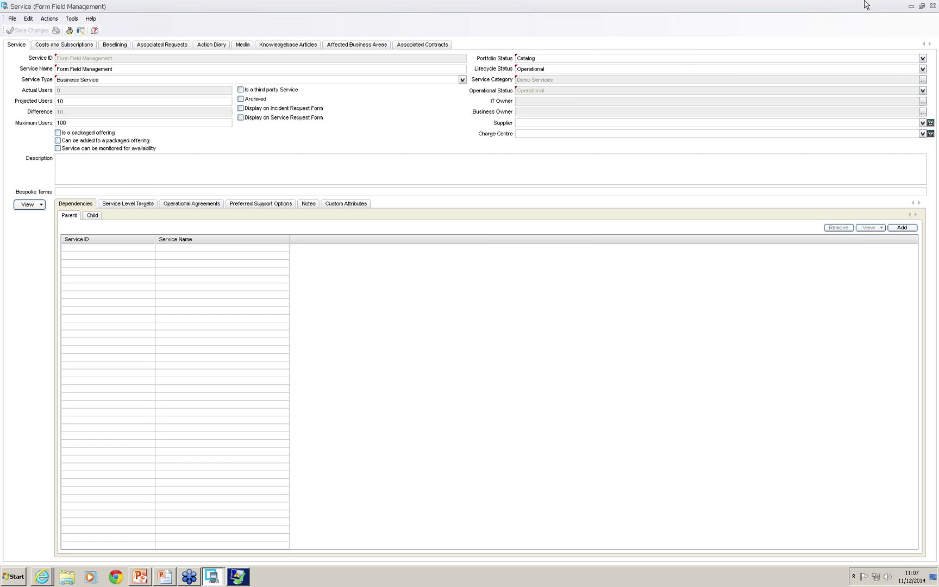
pyautogui.click(932, 5)
pyautogui.click(933, 5)
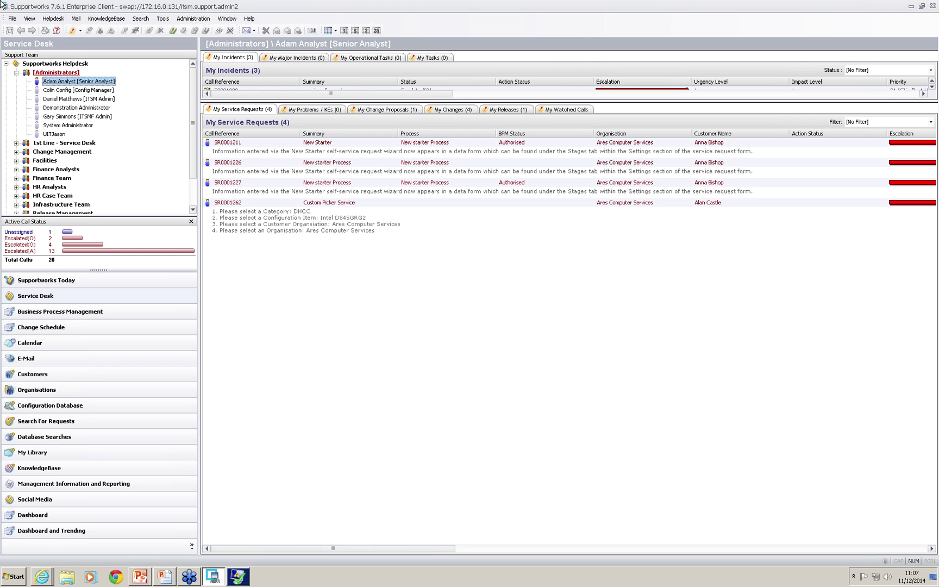
# Set the expression of the Demo Services category's Operational Status managed field to Operational|Faulty and close the field attribute form.
pyautogui.click(11, 19)
pyautogui.moveTo(81, 138)
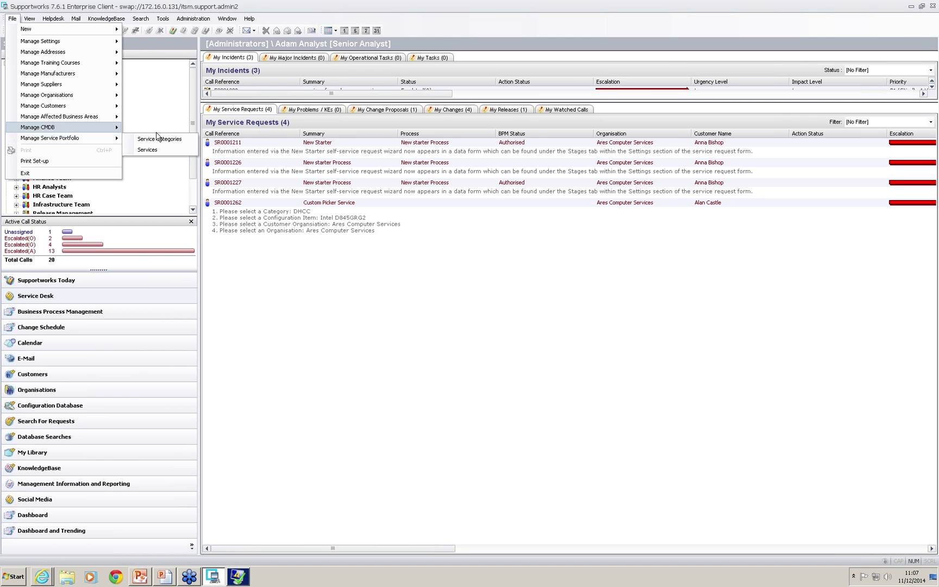
pyautogui.click(161, 139)
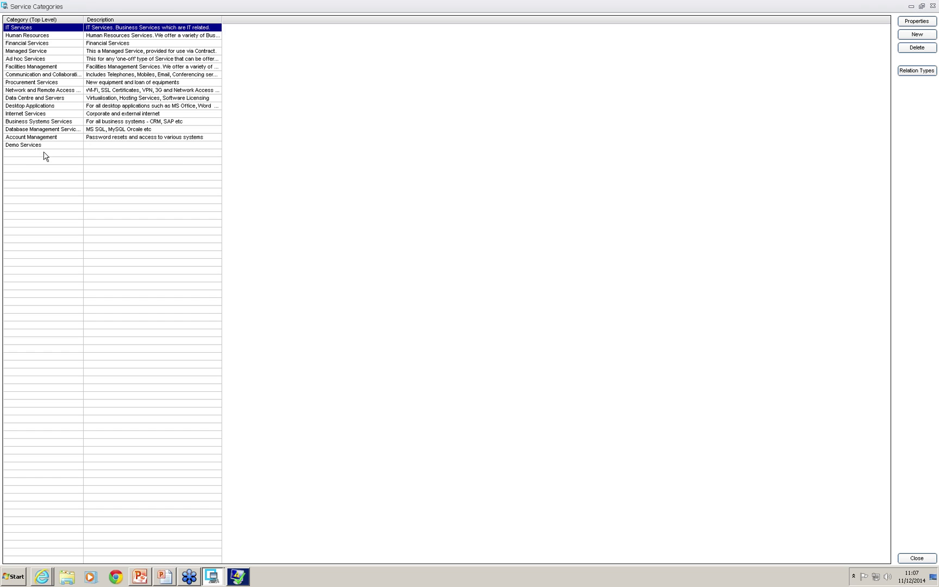
pyautogui.doubleClick(40, 148)
pyautogui.click(149, 128)
pyautogui.doubleClick(134, 178)
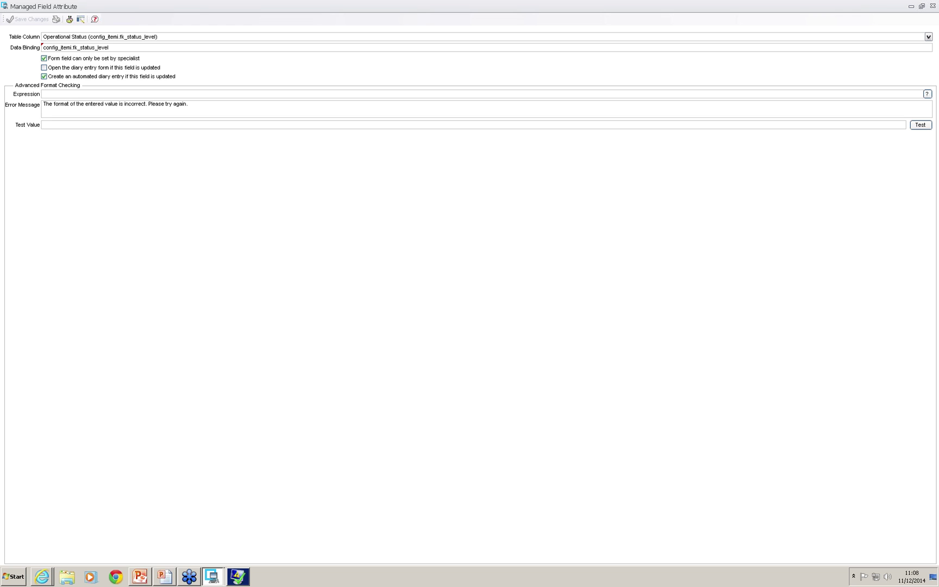
pyautogui.write('Operational|Faulty')
pyautogui.click(933, 6)
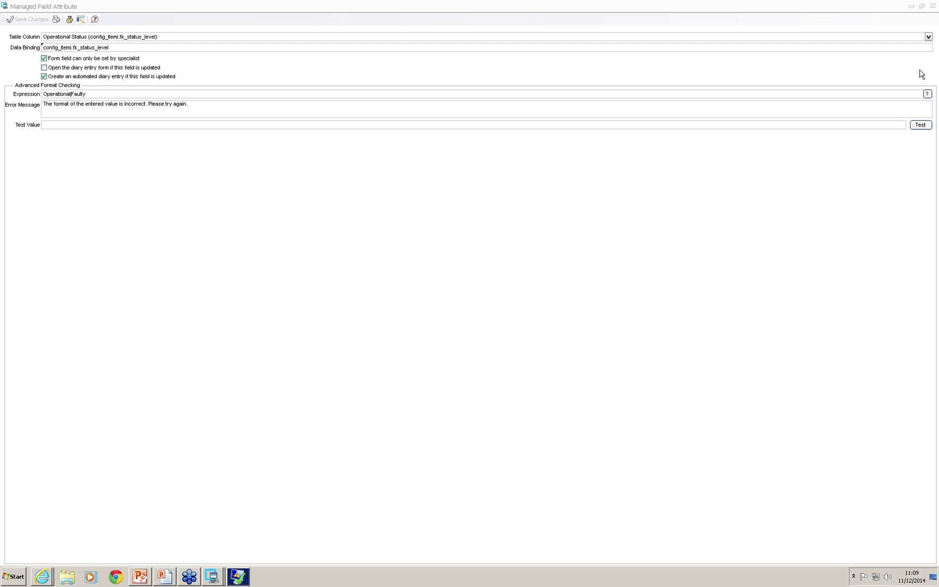
# Look through the regular expression examples for the field's expression, widening the Expression column, and close the examples.
pyautogui.click(927, 94)
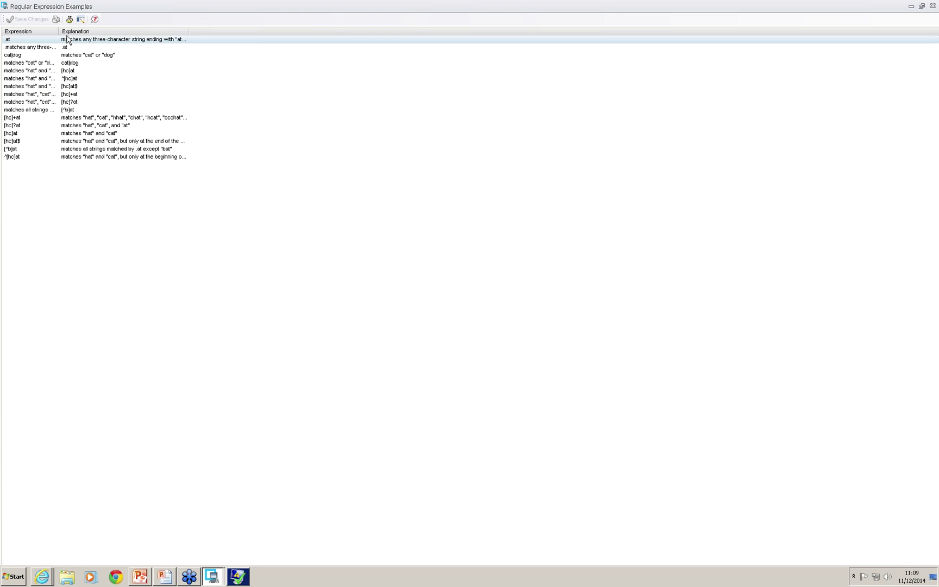
pyautogui.moveTo(58, 31); pyautogui.dragTo(152, 31)
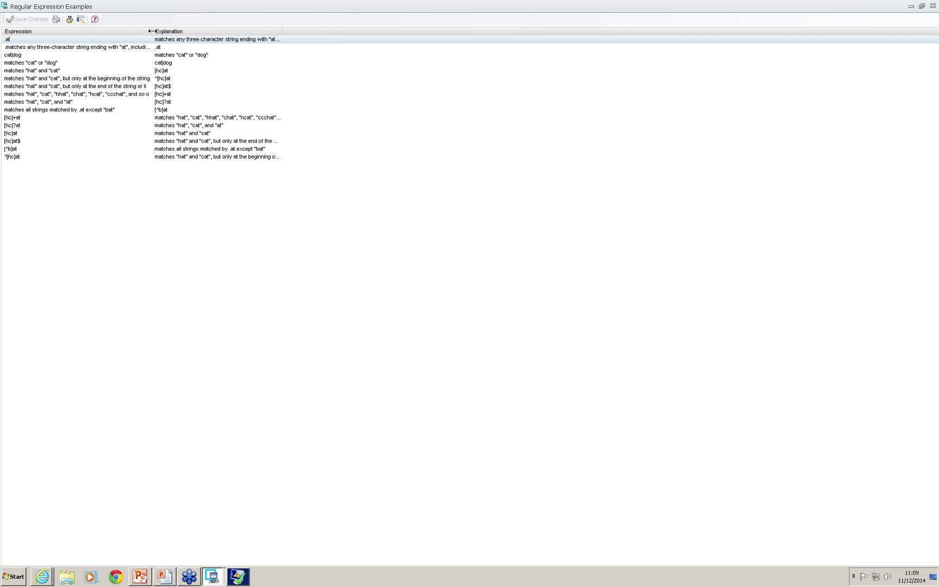
pyautogui.click(933, 6)
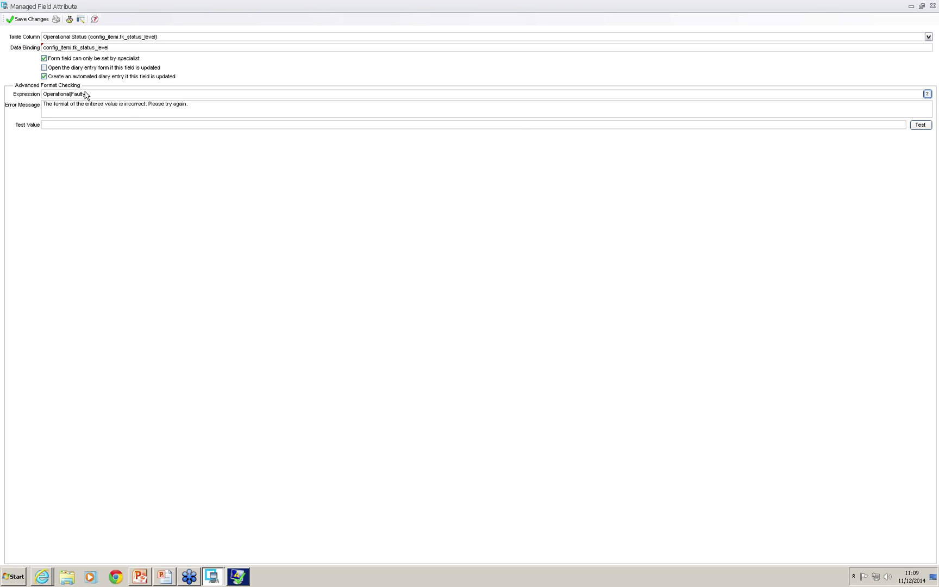
# Test the Operational Status expression against the values Operational and Faulty.
pyautogui.click(221, 103)
pyautogui.write('Operational')
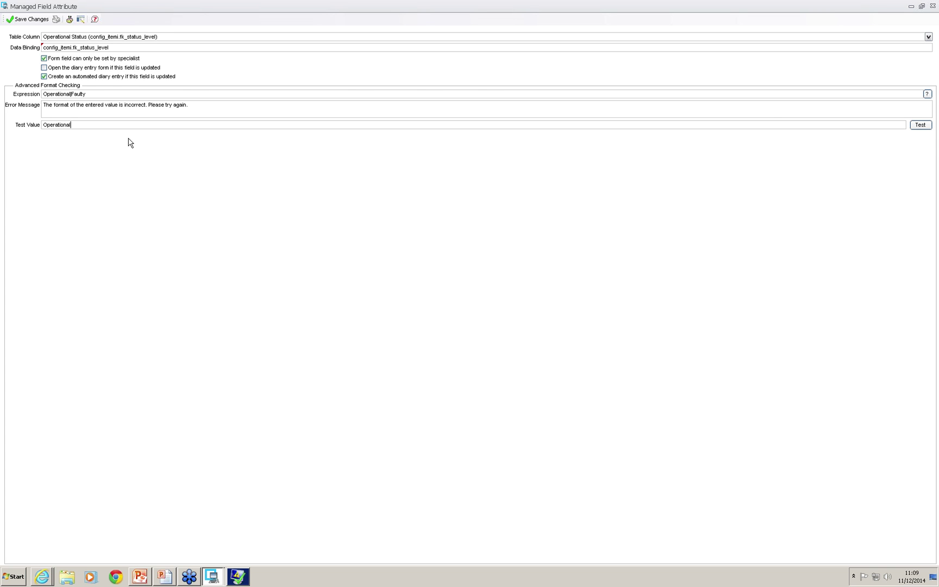
pyautogui.click(921, 124)
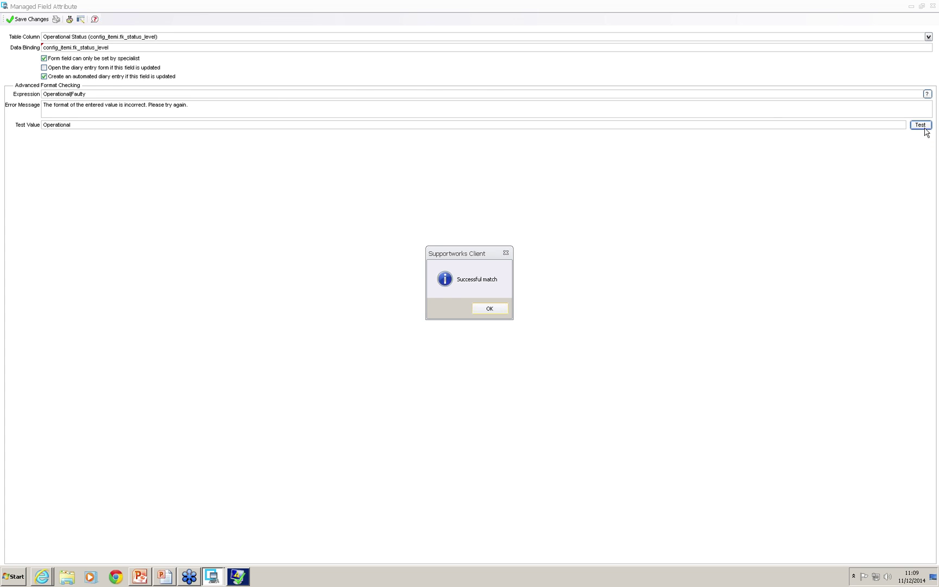
pyautogui.click(490, 308)
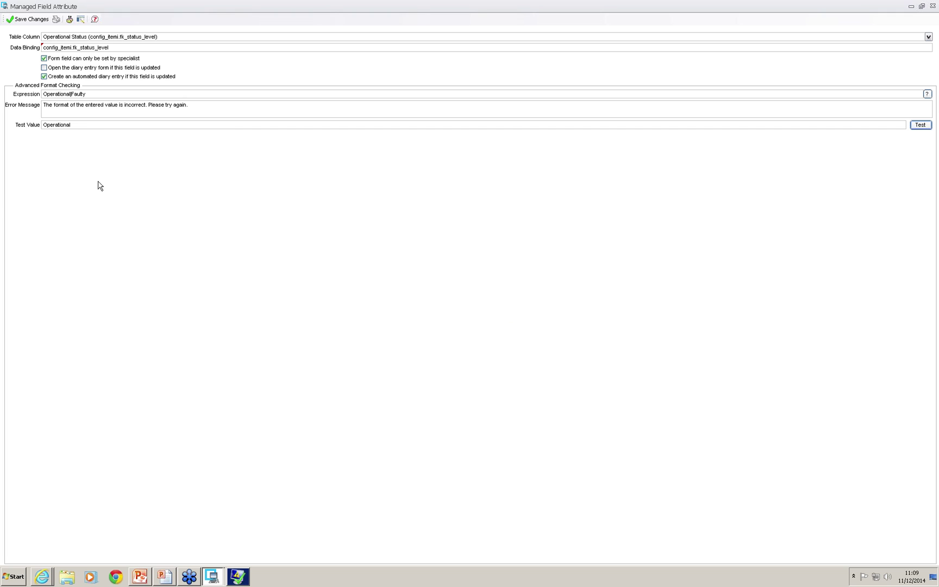
pyautogui.doubleClick(88, 125)
pyautogui.write('Faulty')
pyautogui.click(923, 127)
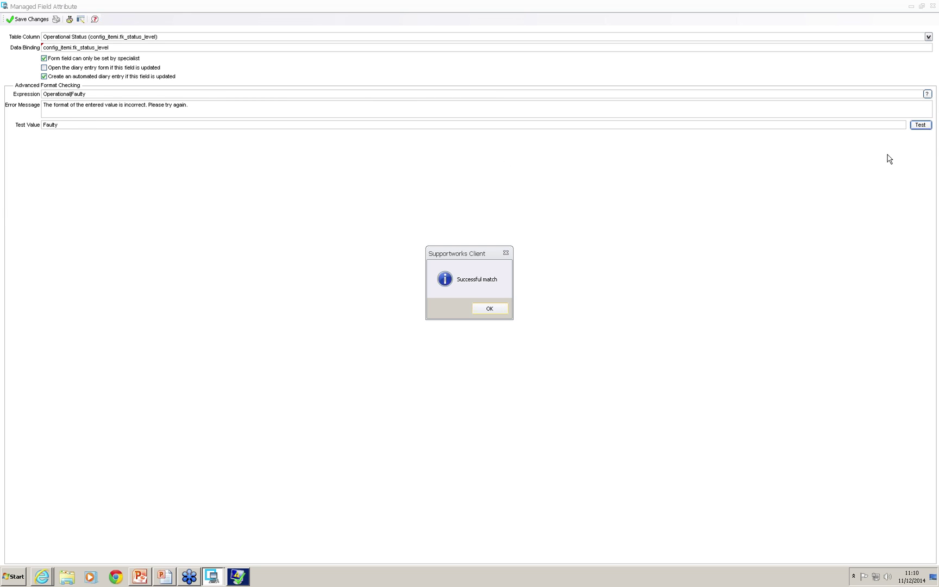
pyautogui.click(483, 308)
# Test the expression against the value Broken, move the message aside to compare it with the error text, and dismiss it.
pyautogui.doubleClick(51, 125)
pyautogui.write('Broken')
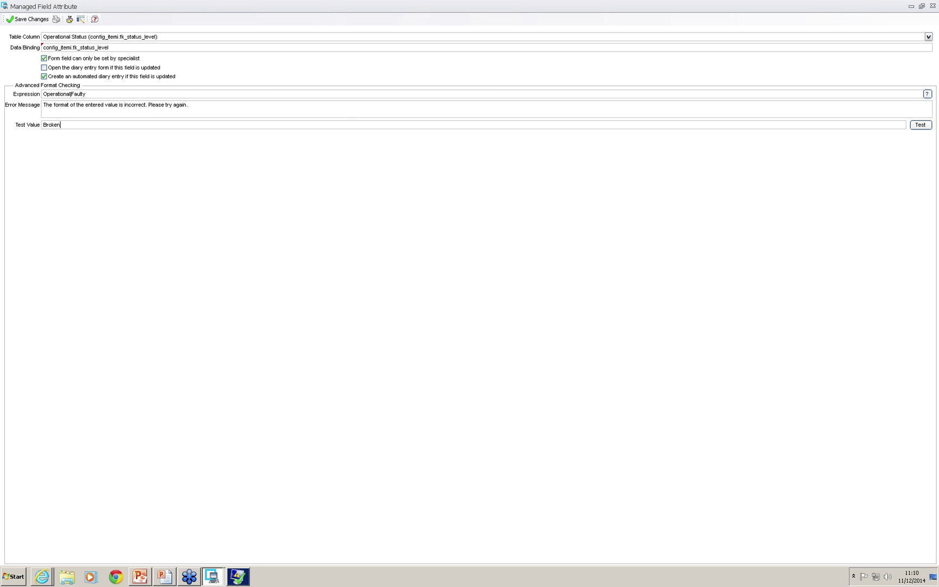
pyautogui.click(920, 125)
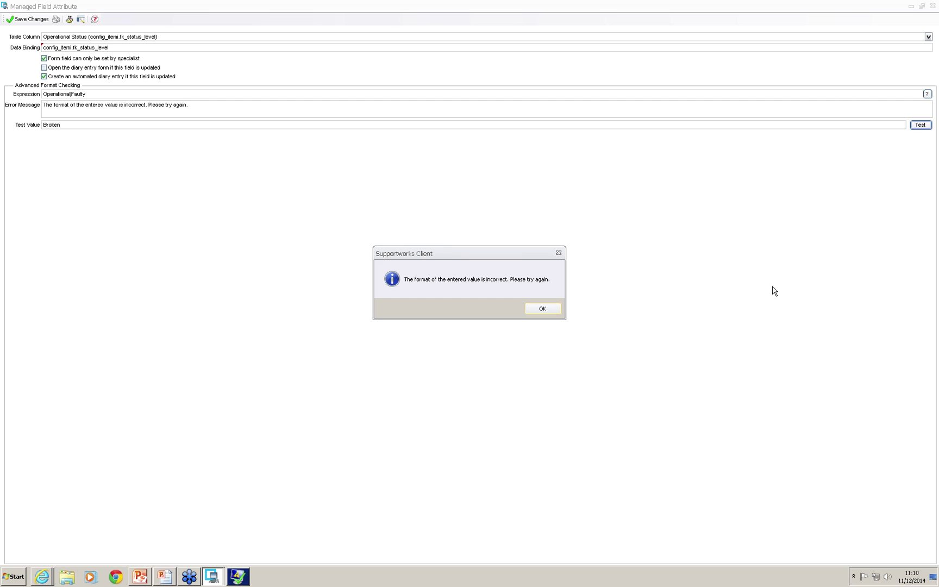
pyautogui.moveTo(448, 250); pyautogui.dragTo(385, 123)
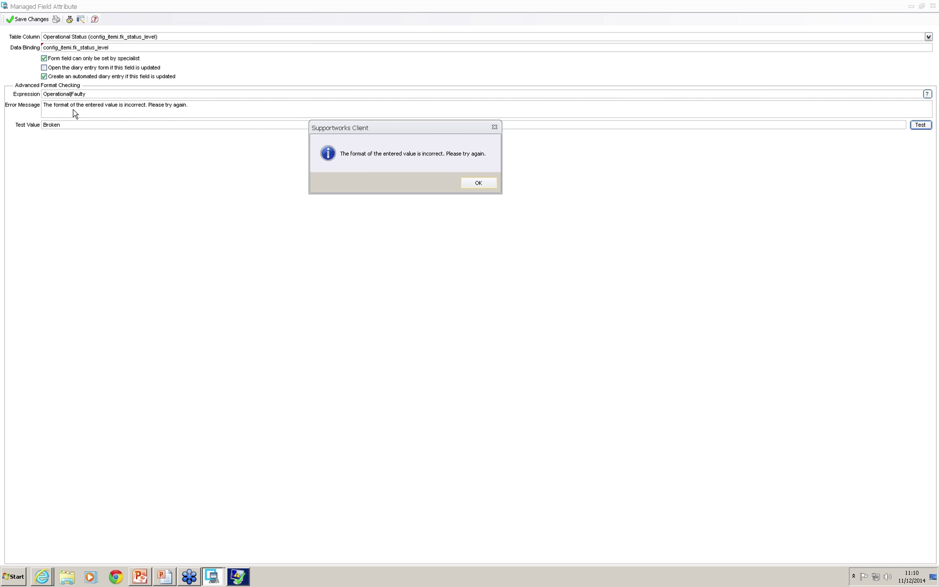
pyautogui.moveTo(405, 128); pyautogui.dragTo(369, 118)
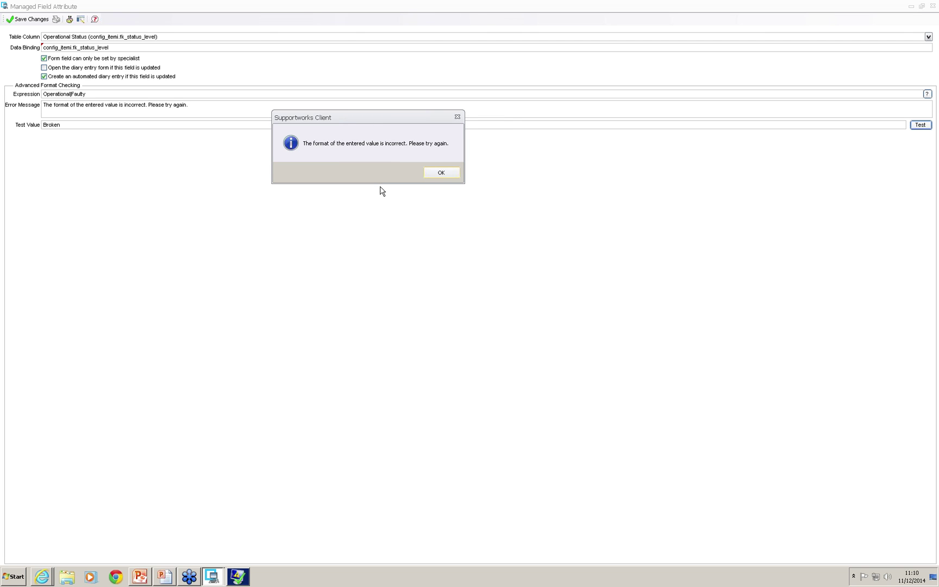
pyautogui.click(451, 173)
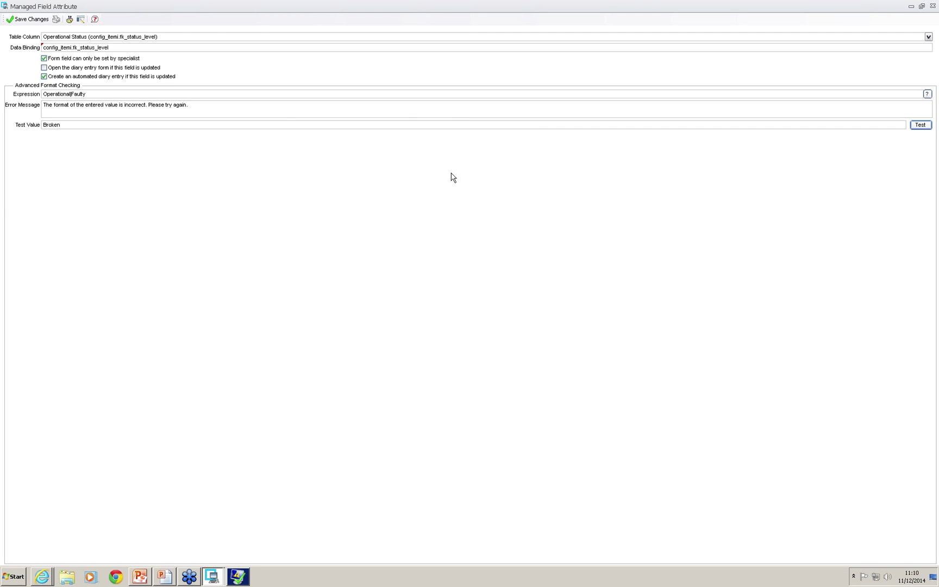
# Close the managed field attribute form, saving its changes, and close the service category windows.
pyautogui.click(933, 6)
pyautogui.click(461, 319)
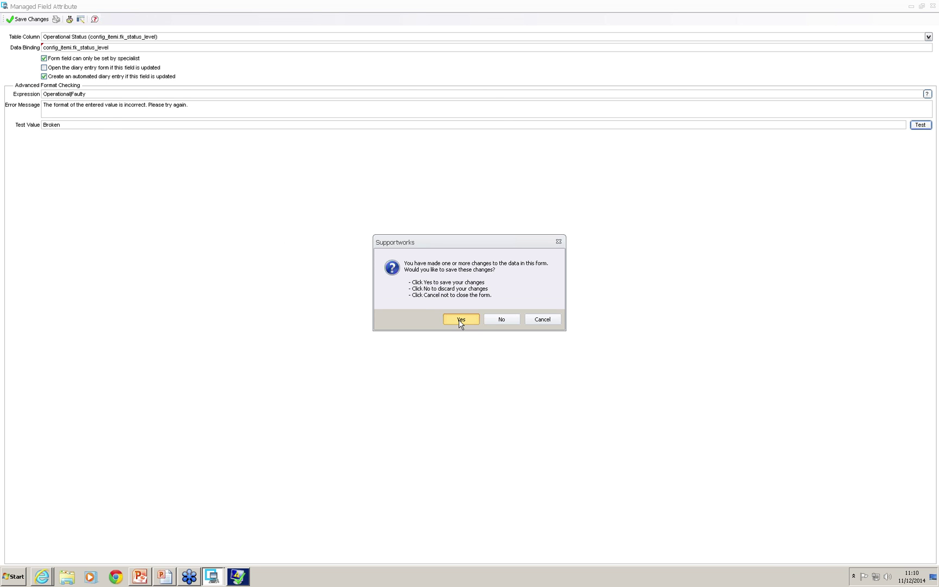
pyautogui.click(933, 5)
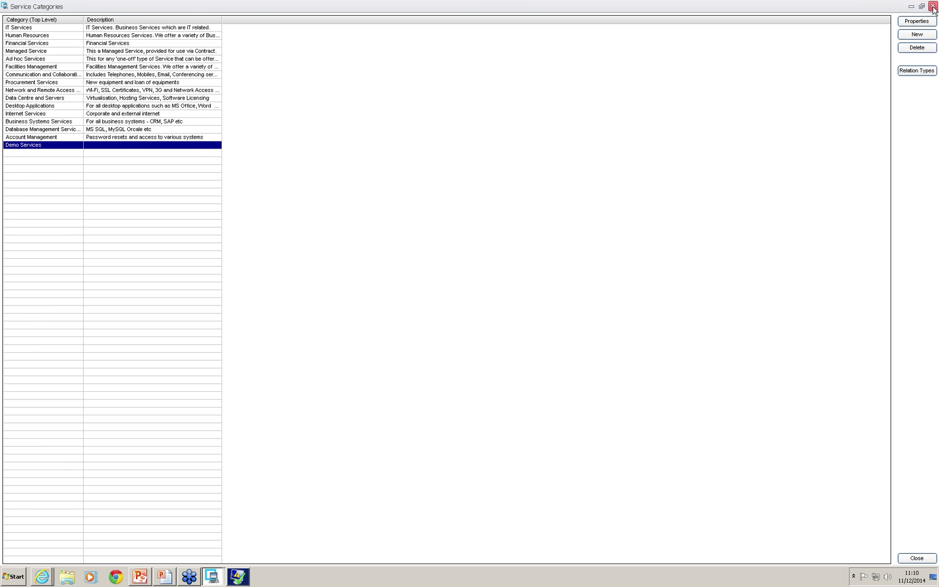
pyautogui.click(933, 7)
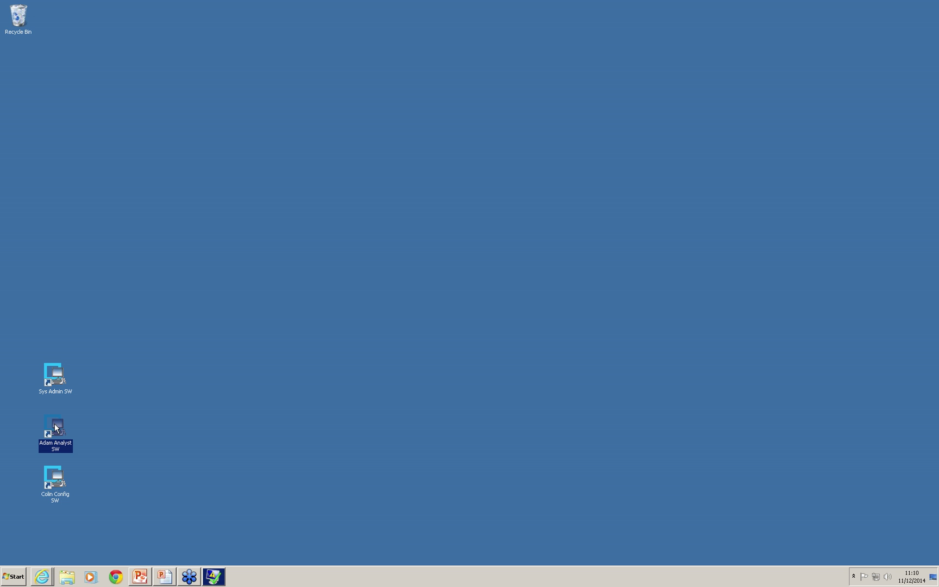
# Start the configuration manager's Supportworks session, show the Service Desk and list all active services in the service portfolio.
pyautogui.click(55, 485)
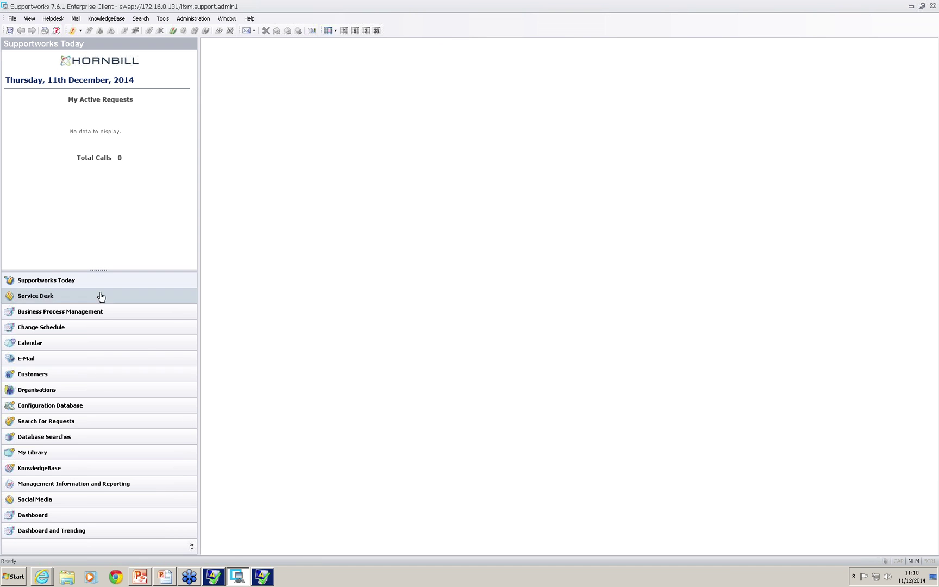
pyautogui.click(76, 296)
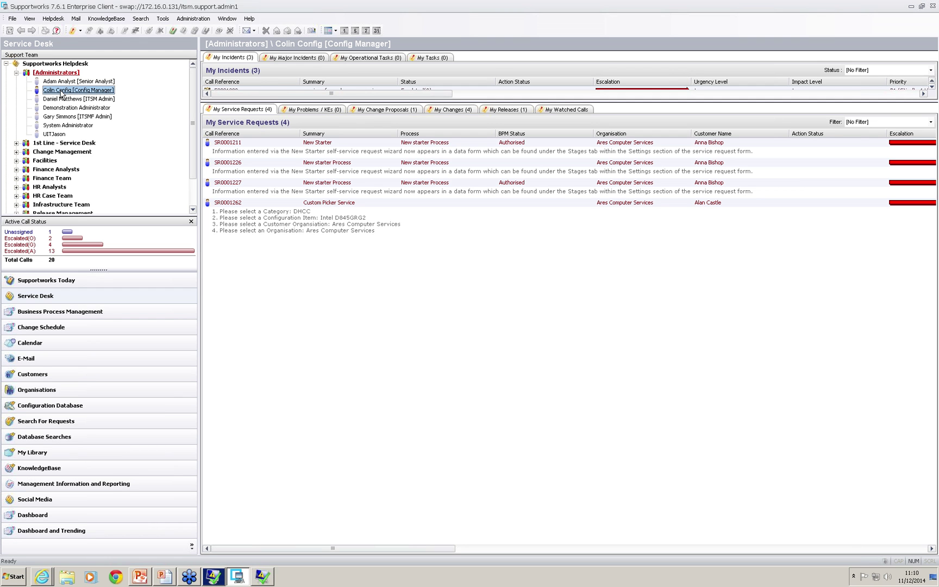
pyautogui.click(12, 18)
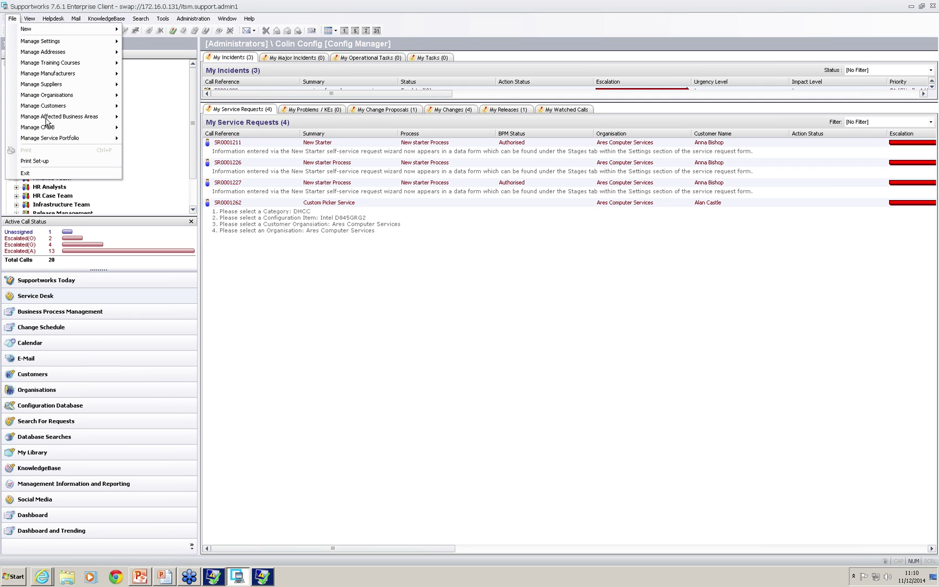
pyautogui.moveTo(53, 138)
pyautogui.click(152, 150)
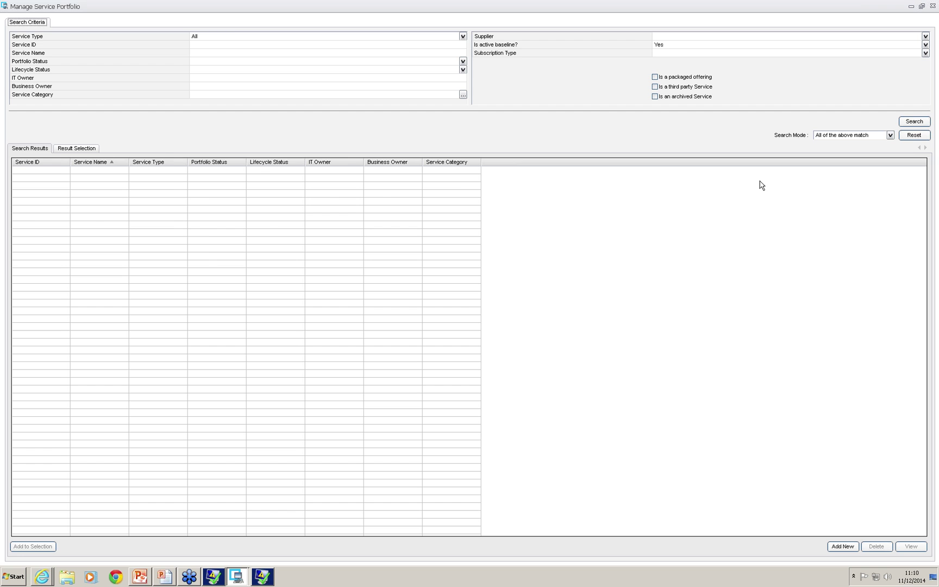
pyautogui.click(914, 122)
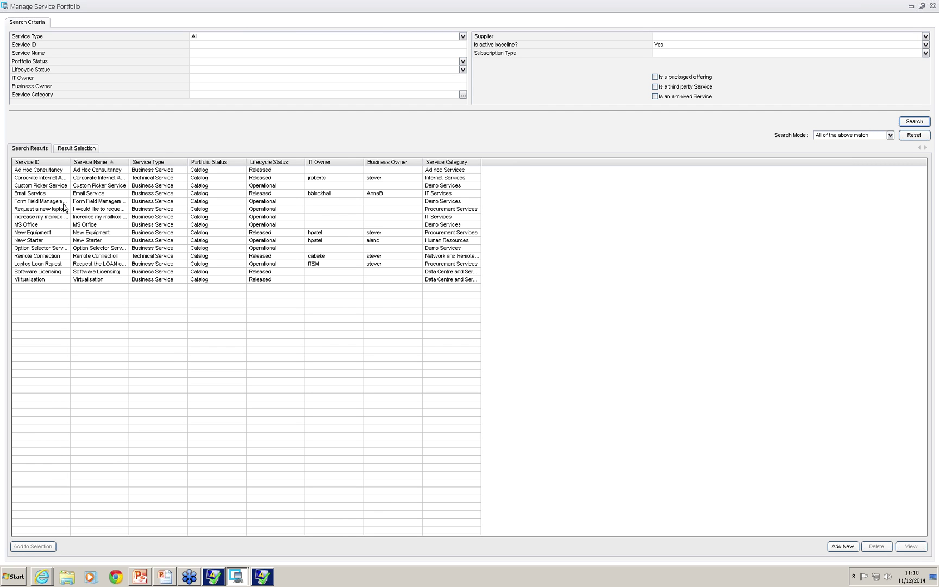
# Set the Form Field Management service's Operational Status to Faulty and save the change.
pyautogui.doubleClick(456, 202)
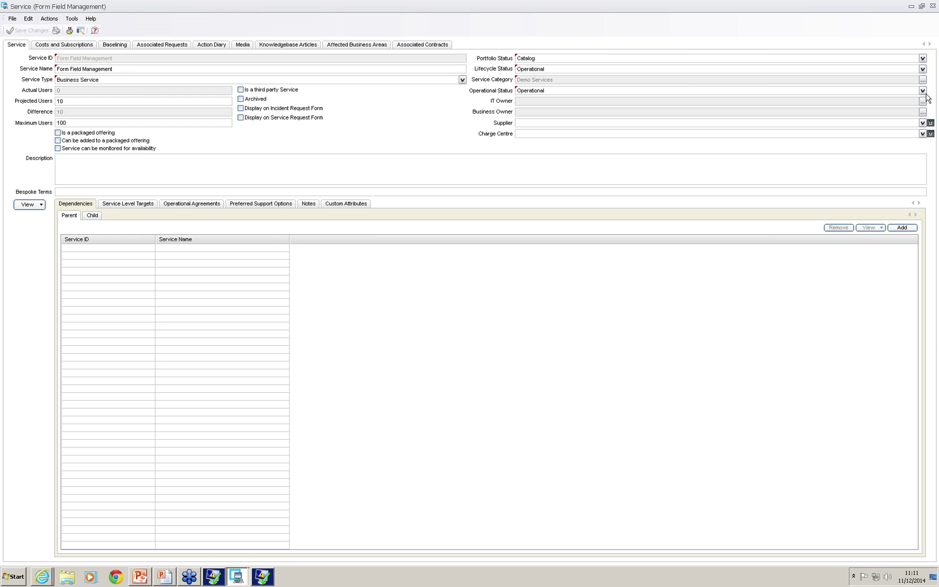
pyautogui.click(922, 91)
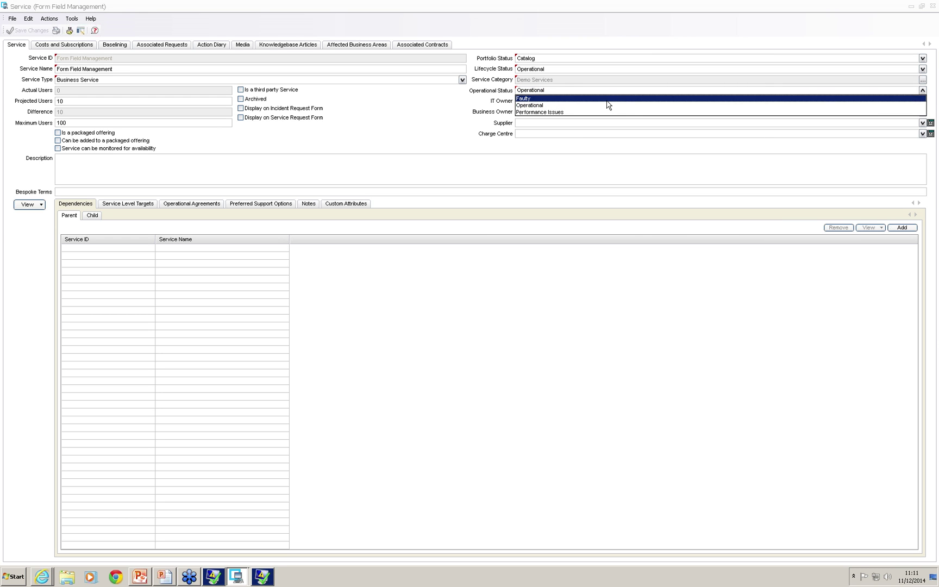
pyautogui.click(625, 98)
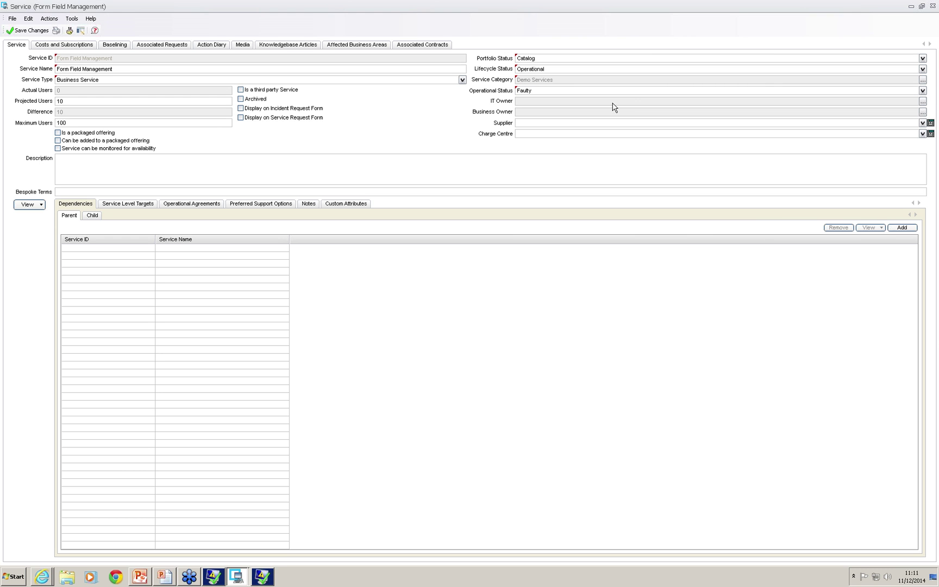
pyautogui.click(32, 31)
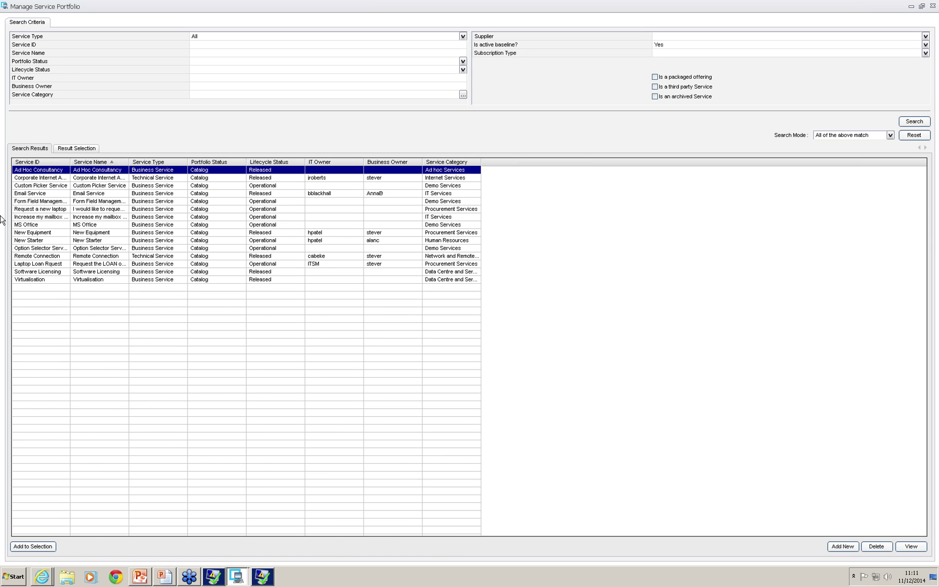
# Check the Form Field Management service's action diary with the newest entries first, and close the service.
pyautogui.doubleClick(48, 201)
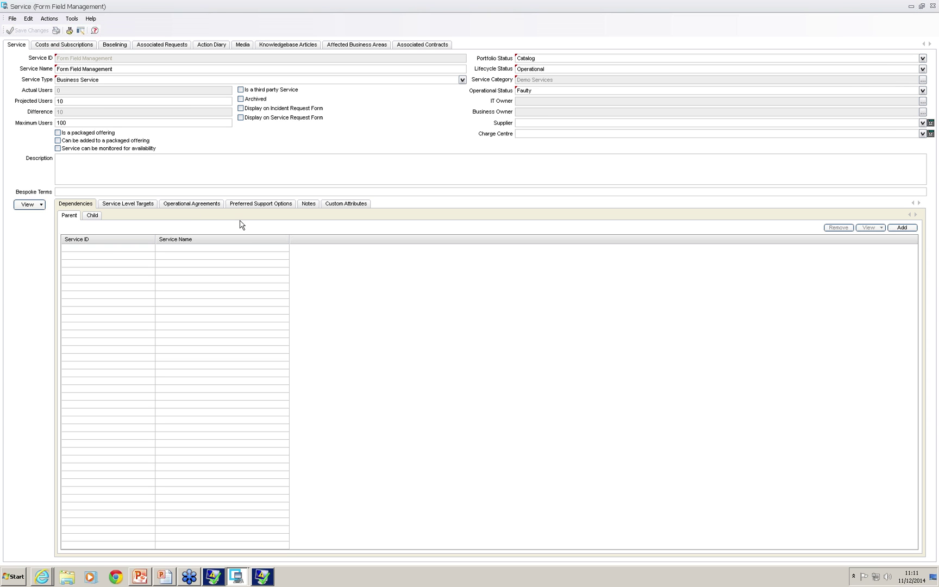
pyautogui.click(217, 46)
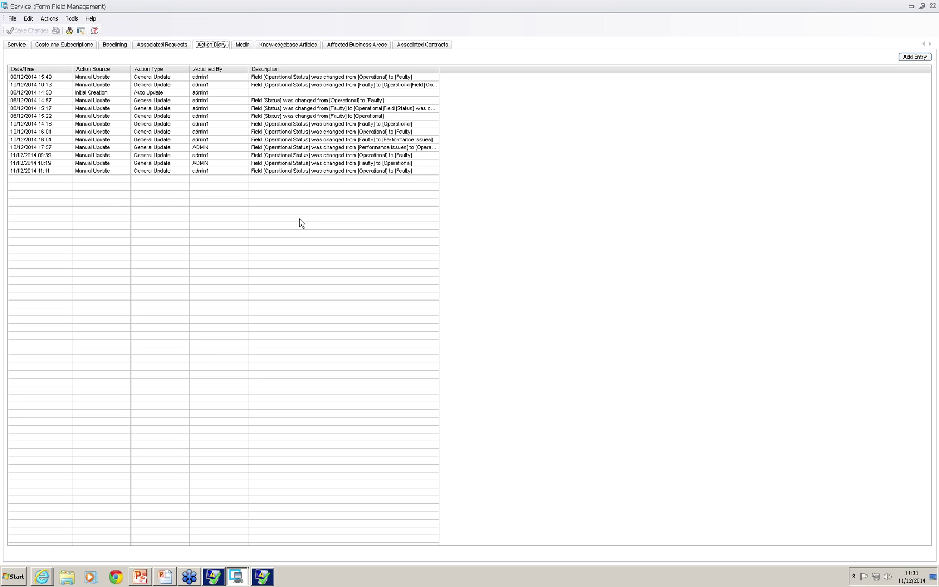
pyautogui.click(38, 69)
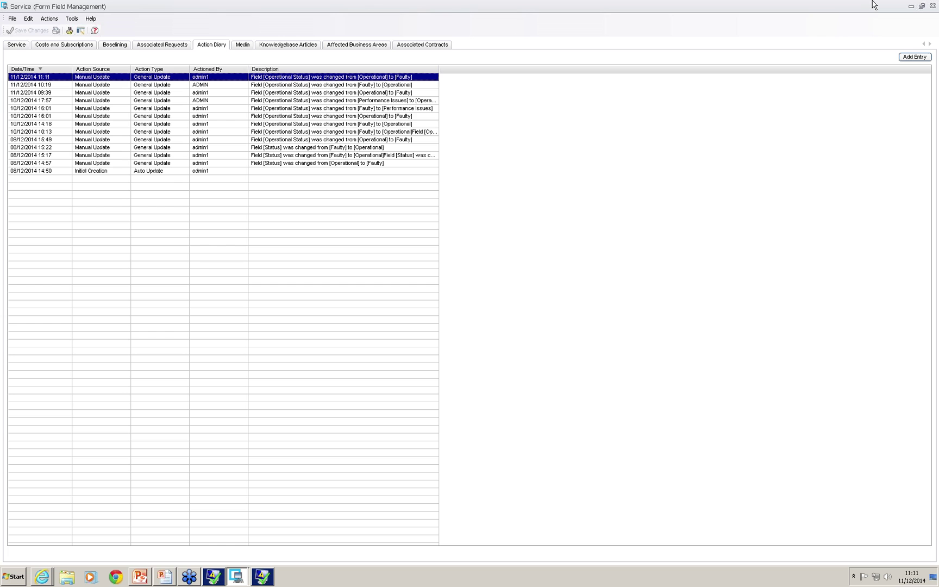
pyautogui.click(933, 5)
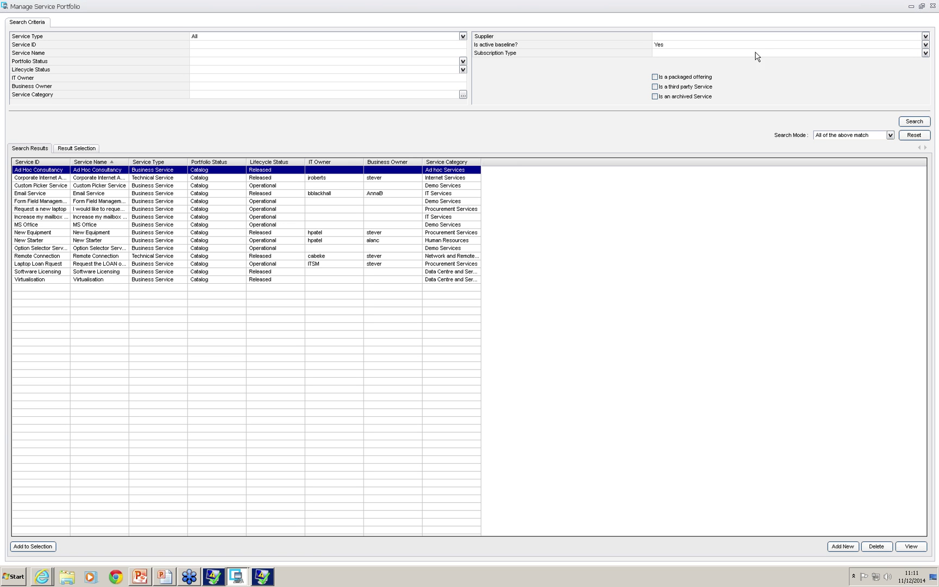
# Try to set the Form Field Management service's Operational Status to Performance Issues and close the service without saving.
pyautogui.doubleClick(40, 202)
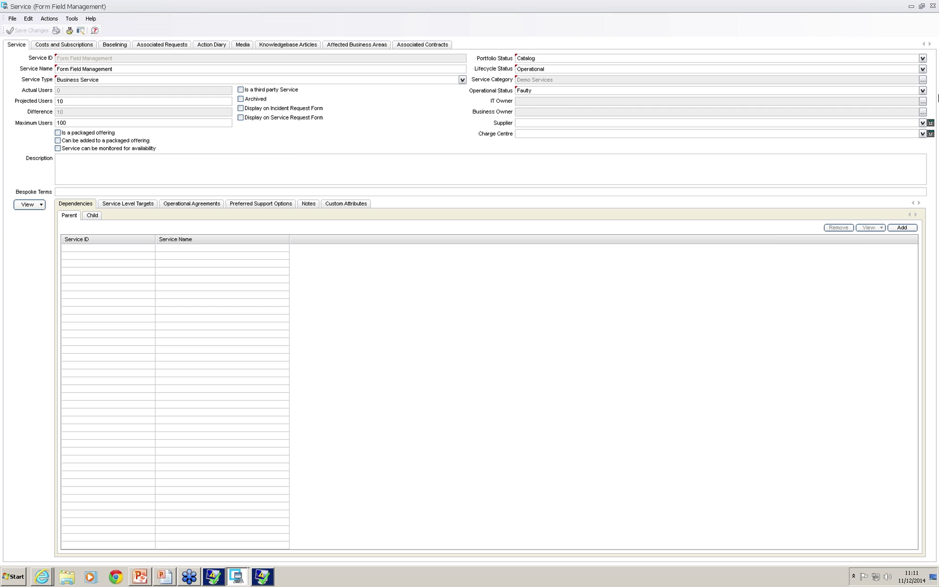
pyautogui.click(922, 91)
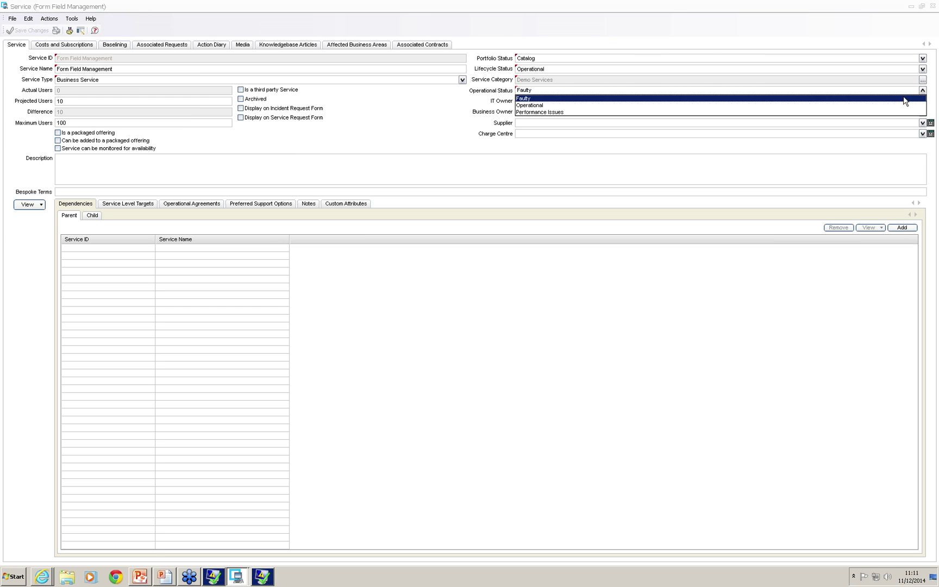
pyautogui.click(875, 113)
pyautogui.moveTo(453, 253); pyautogui.dragTo(419, 141)
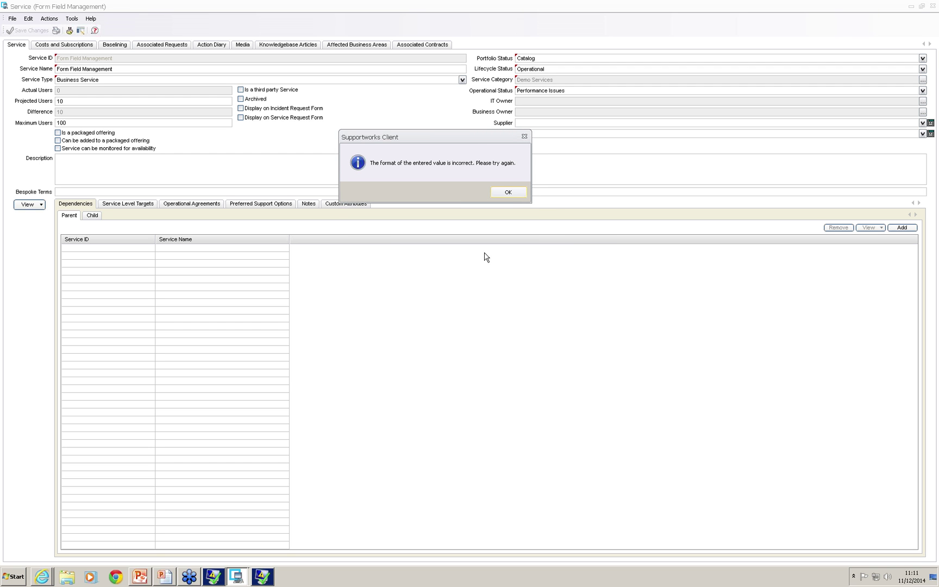
pyautogui.click(505, 192)
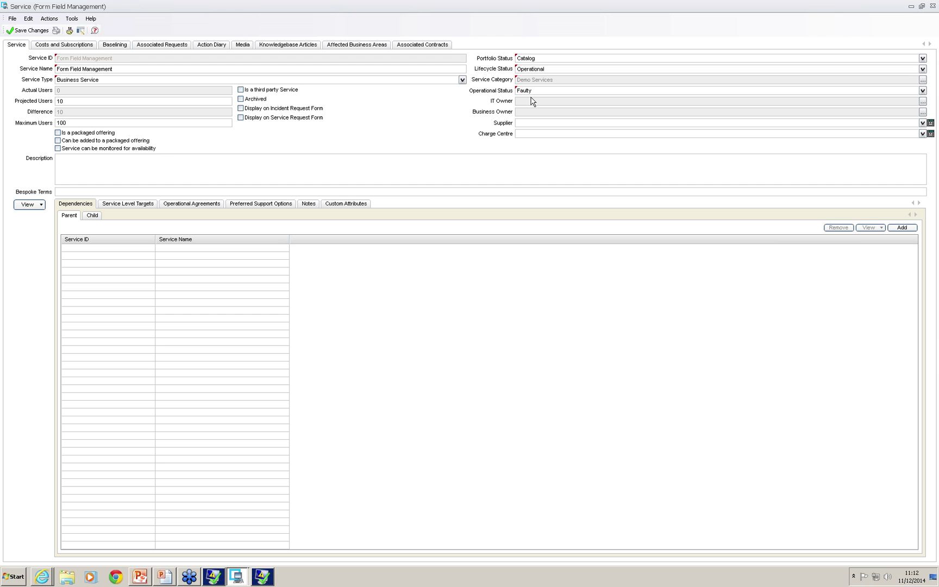
pyautogui.click(933, 6)
pyautogui.click(497, 320)
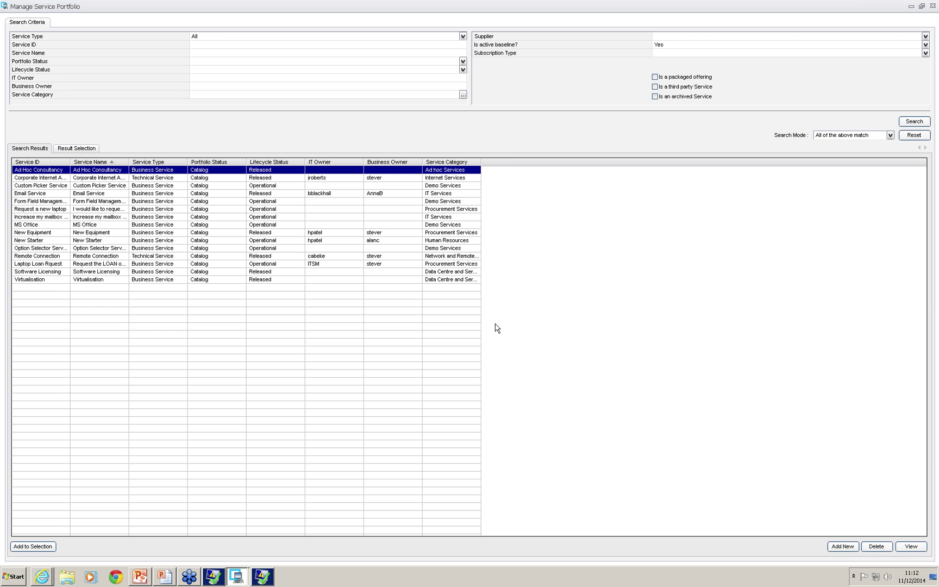
# Close the service portfolio and switch to the Service Form Field Management presentation slide.
pyautogui.click(934, 7)
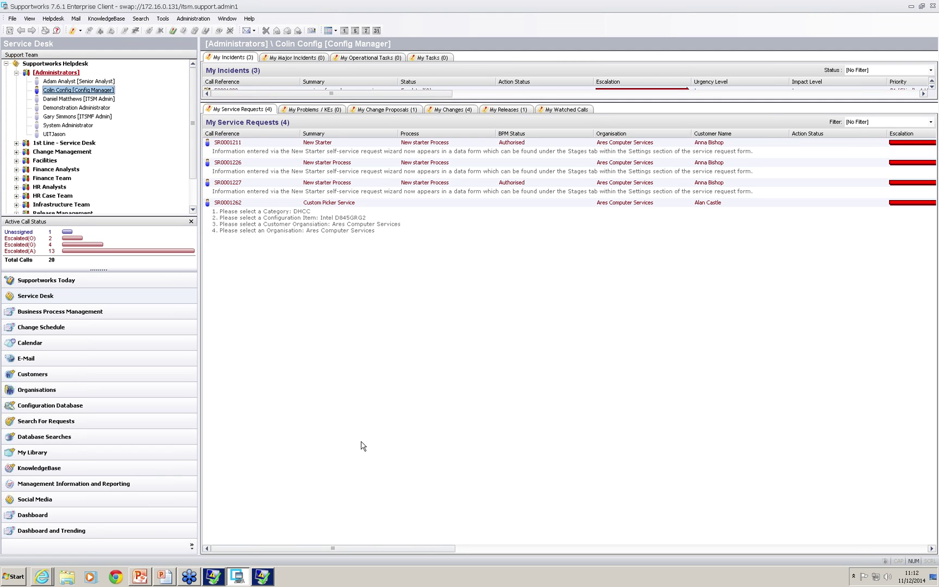
pyautogui.hotkey('alt', 'Tab')
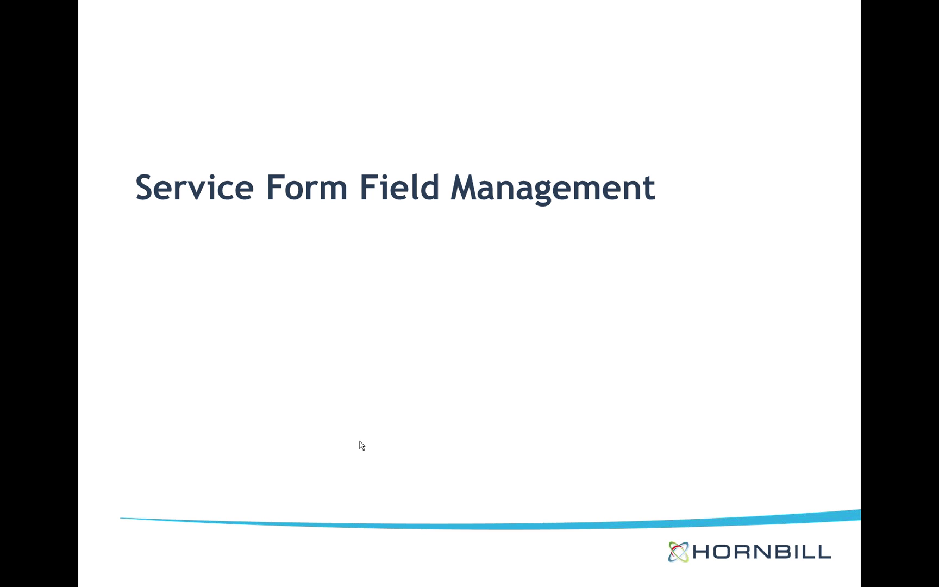
# Advance the presentation to the "Subscribing to multiple services" slide and switch to the Supportworks client.
pyautogui.click(360, 442)
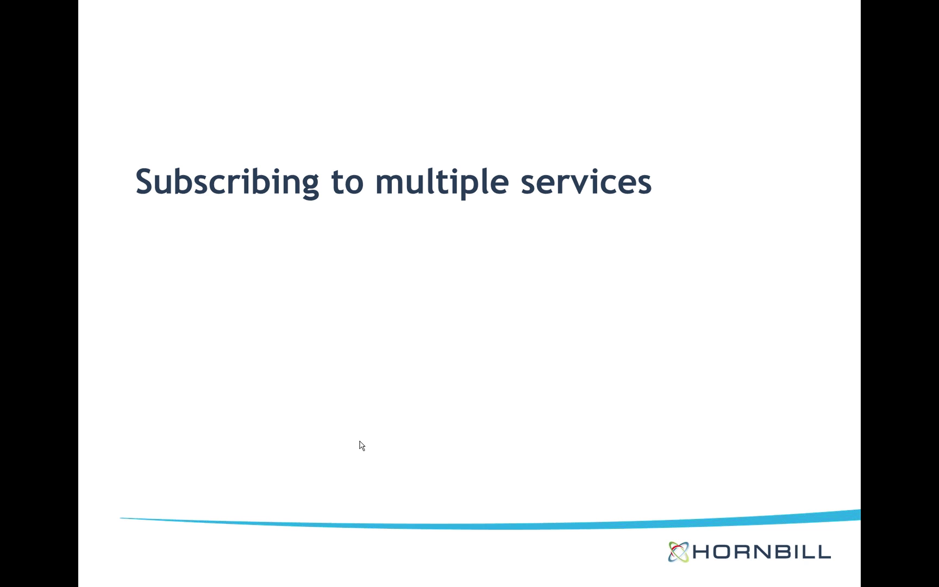
pyautogui.hotkey('alt', 'Tab')
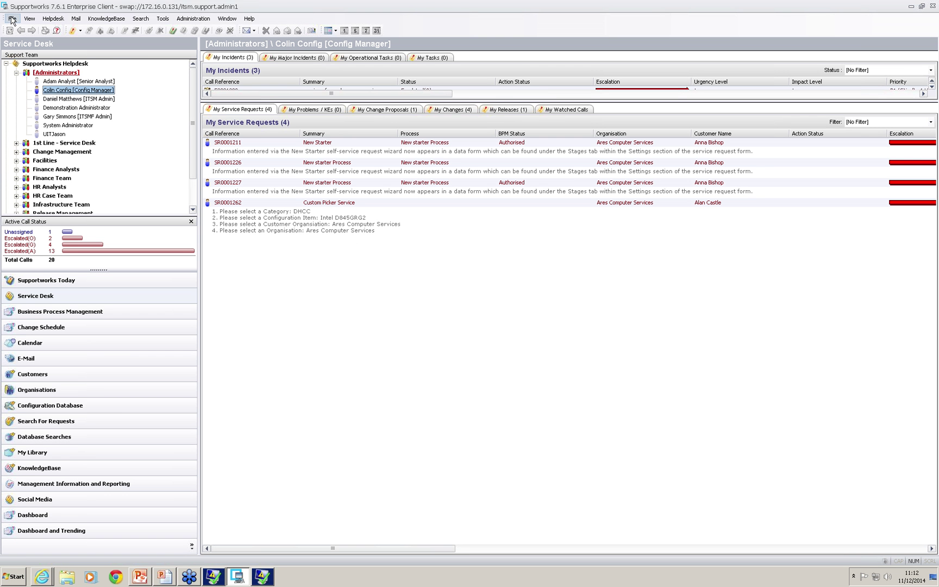
# List all services in the service portfolio and open the Ad Hoc Consultancy service.
pyautogui.click(12, 20)
pyautogui.moveTo(54, 139)
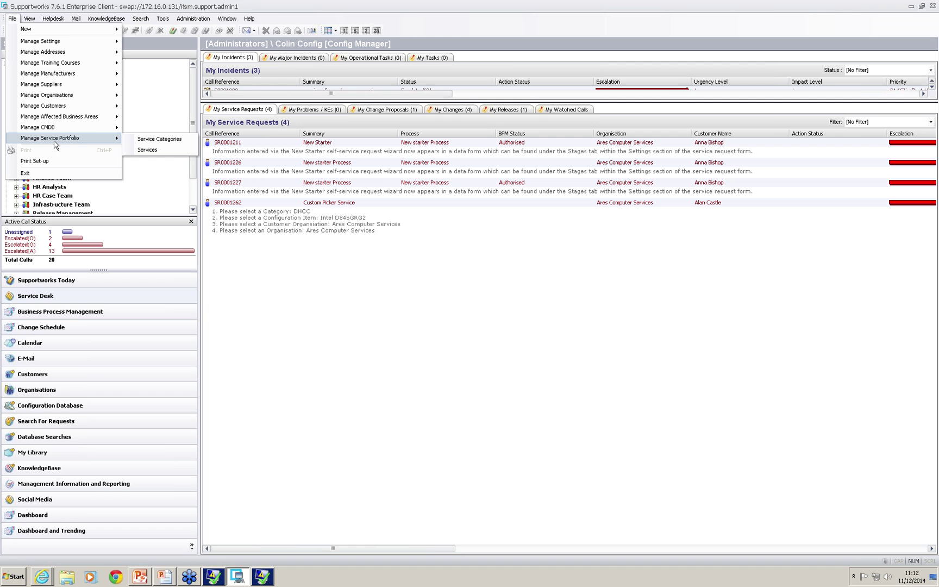
pyautogui.click(166, 149)
pyautogui.click(914, 123)
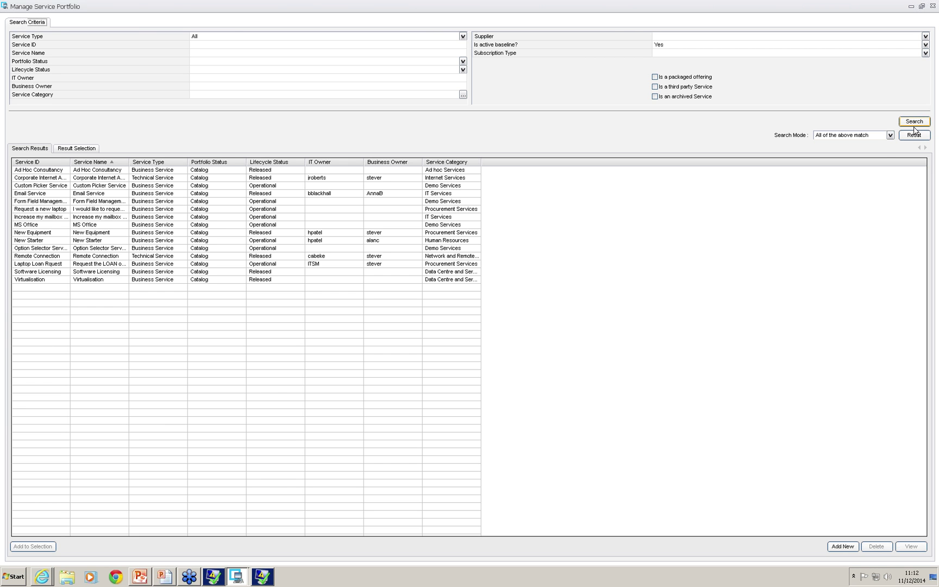
pyautogui.doubleClick(79, 168)
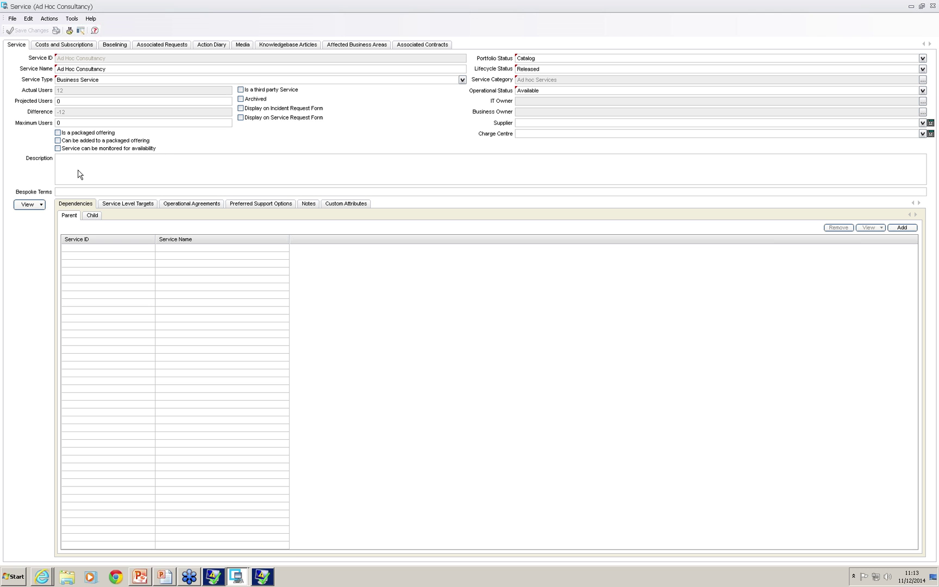
# Check the Ad Hoc Consultancy service's subscriptions and the subscriber types that can be added, and close the service portfolio.
pyautogui.click(71, 45)
pyautogui.click(69, 58)
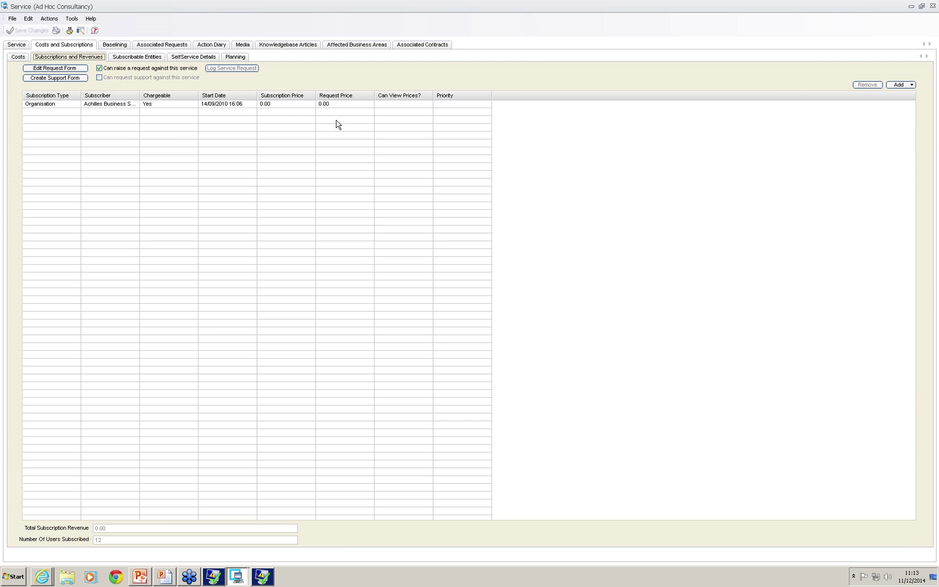
pyautogui.click(911, 86)
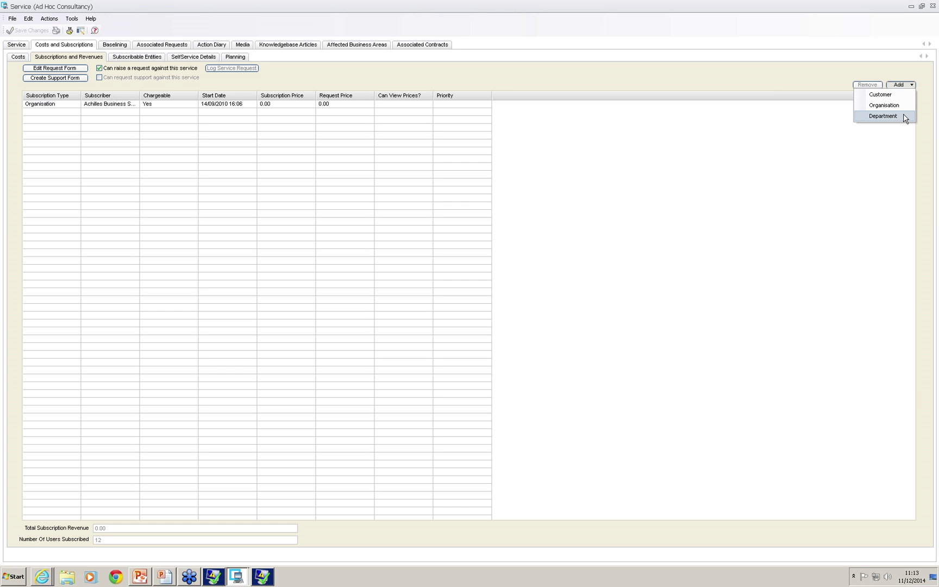
pyautogui.click(932, 6)
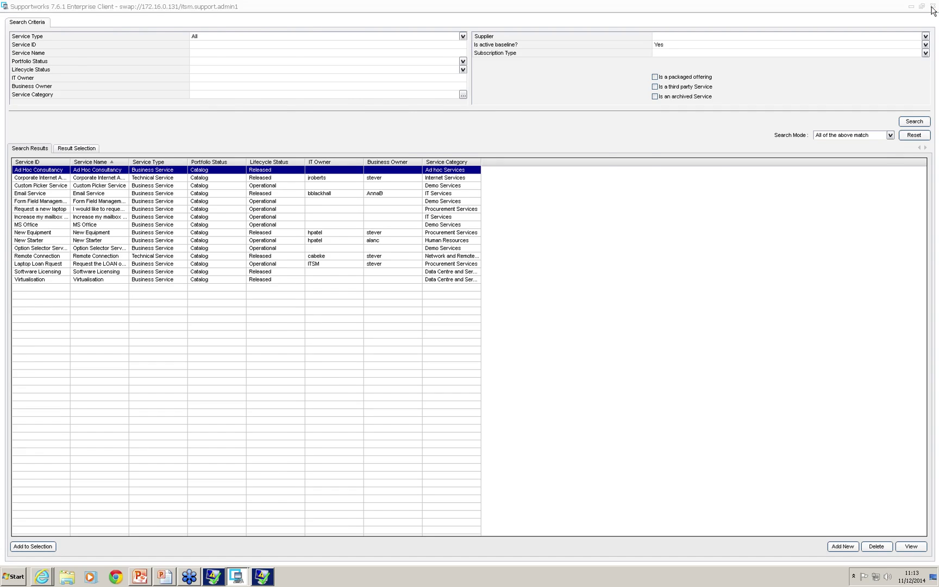
pyautogui.click(932, 8)
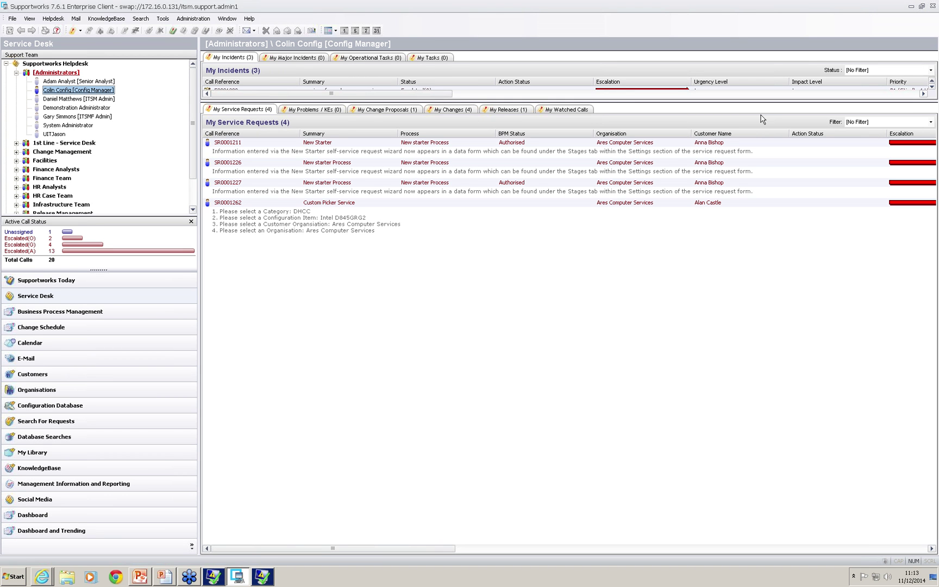
# List all organisation records and open the Ares Computer Services organisation.
pyautogui.click(12, 20)
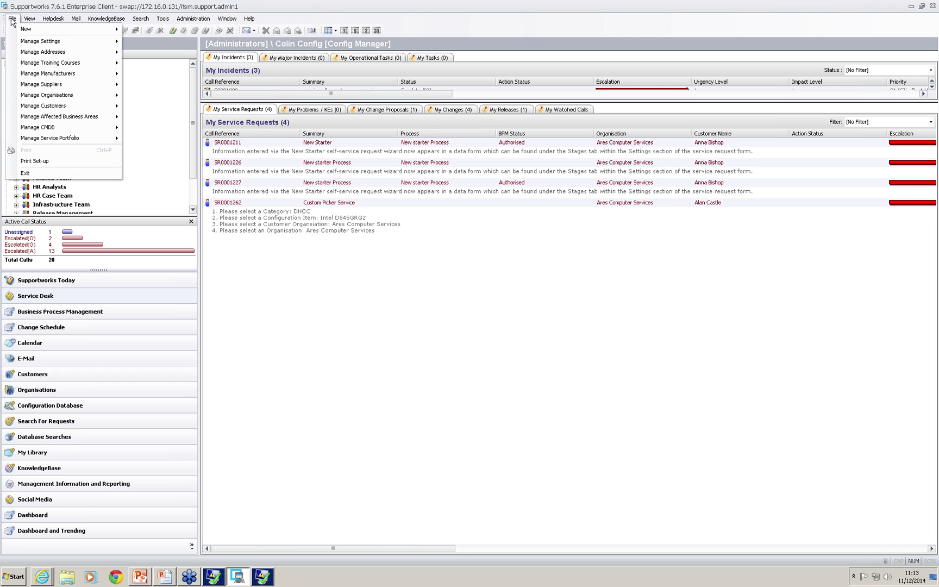
pyautogui.moveTo(70, 95)
pyautogui.click(148, 106)
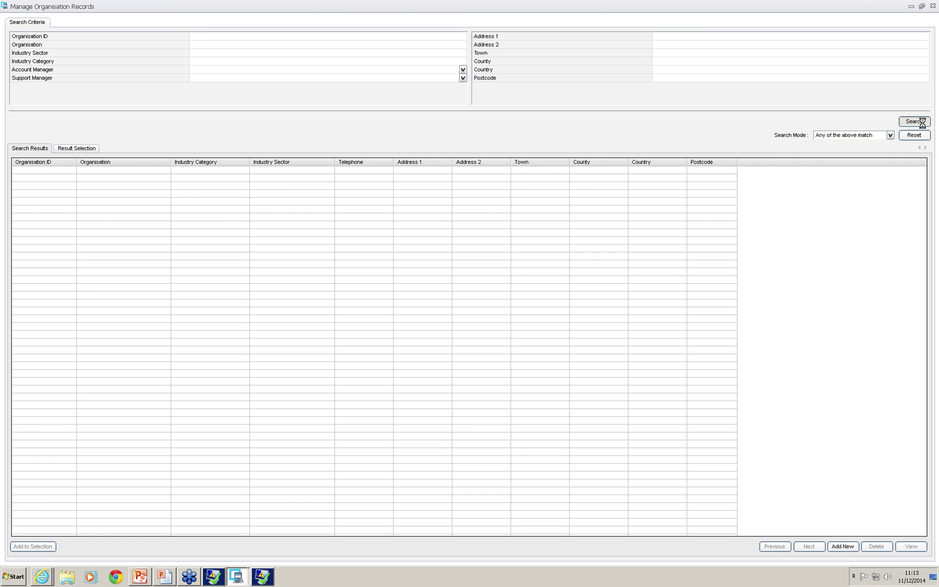
pyautogui.click(29, 171)
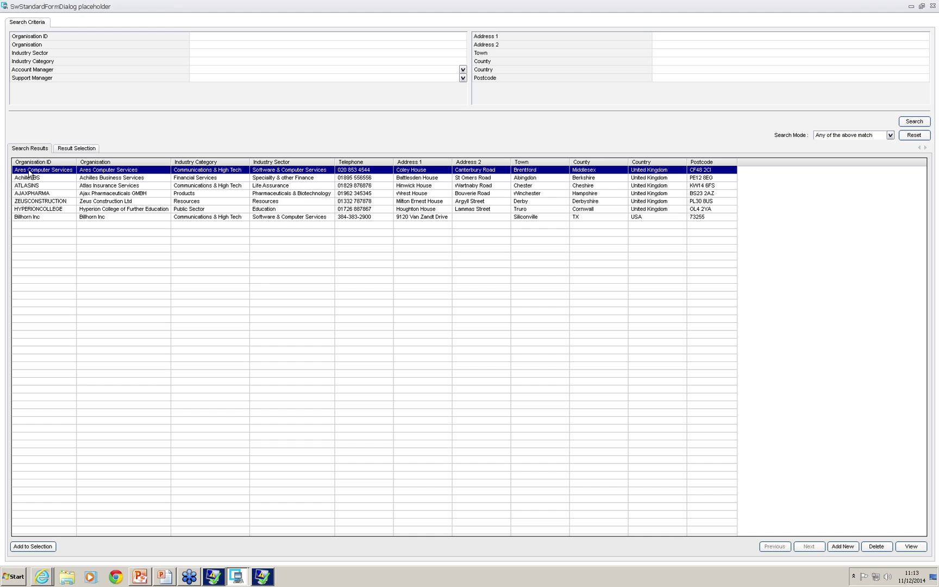
pyautogui.doubleClick(29, 173)
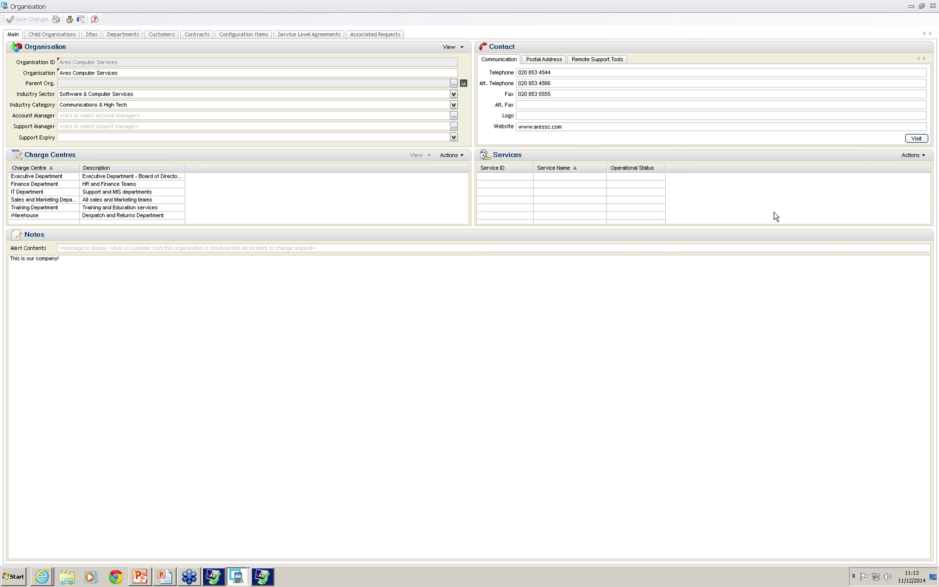
# Associate the Request the LOAN of a Laptop, Remote Connection and Email Service services with Ares Computer Services, and widen the Service ID column.
pyautogui.click(922, 159)
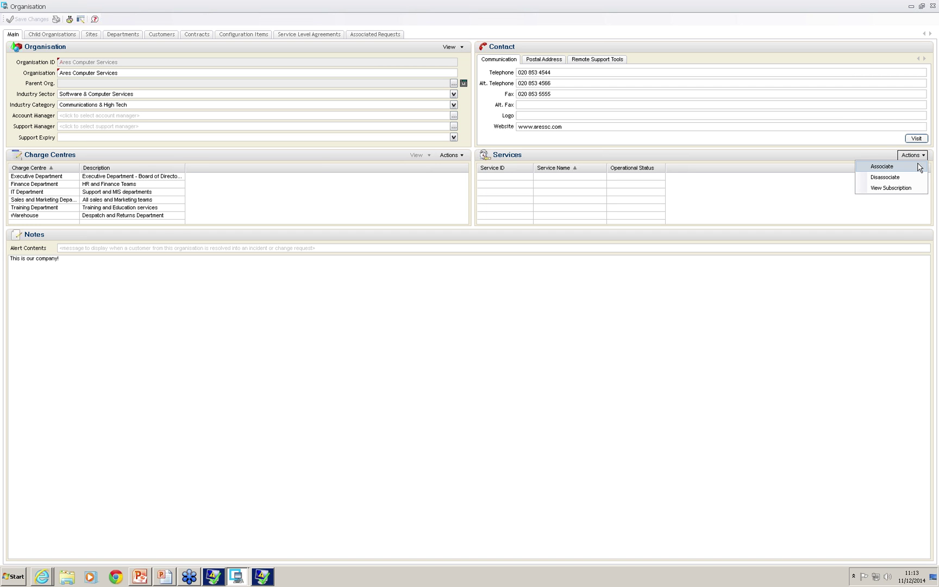
pyautogui.click(920, 168)
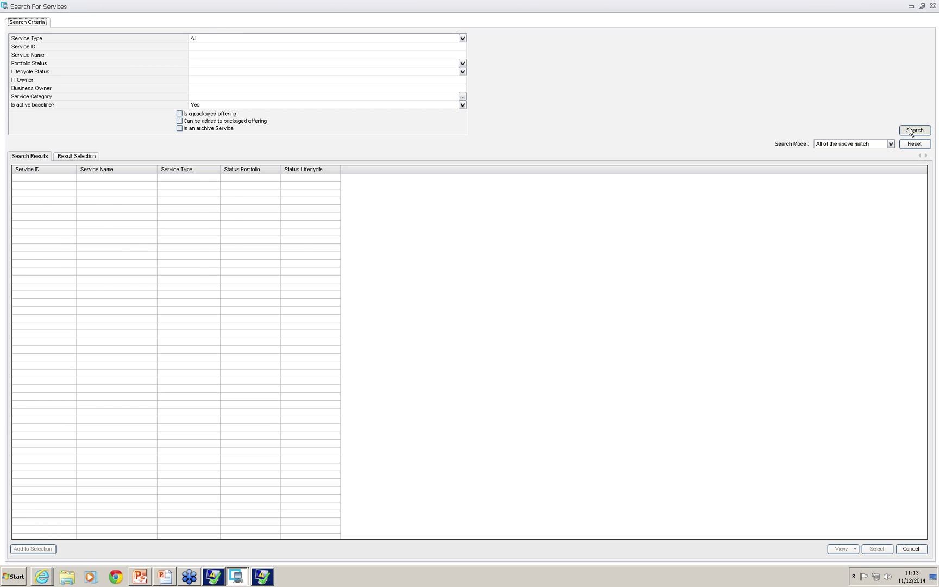
pyautogui.click(919, 133)
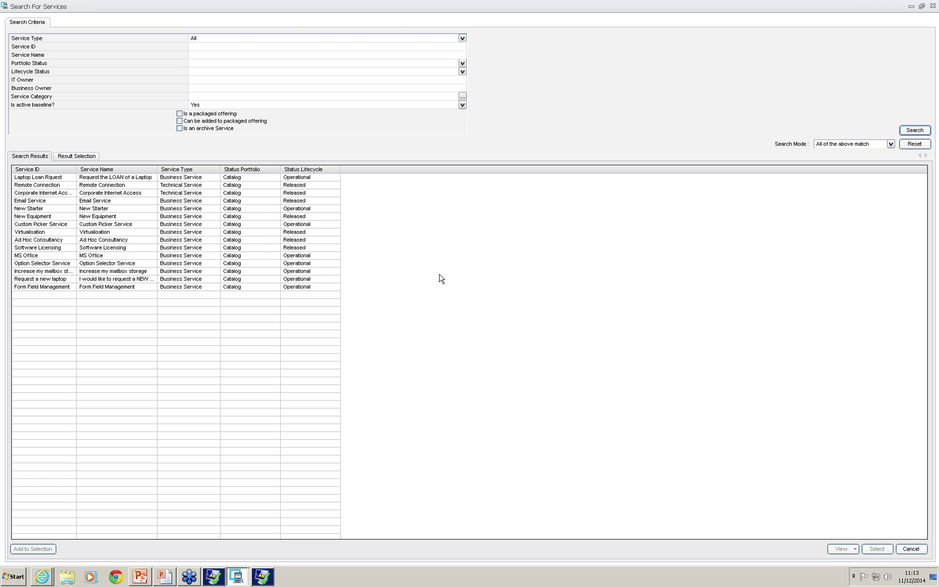
pyautogui.click(210, 179)
pyautogui.keyDown('ctrl'); pyautogui.click(209, 186); pyautogui.keyUp('ctrl')
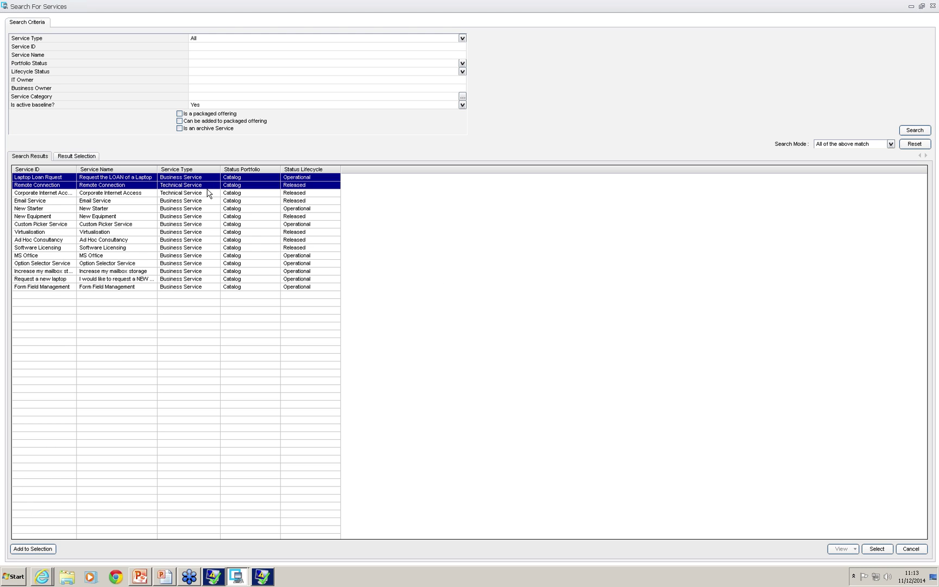
pyautogui.keyDown('ctrl'); pyautogui.click(206, 201); pyautogui.keyUp('ctrl')
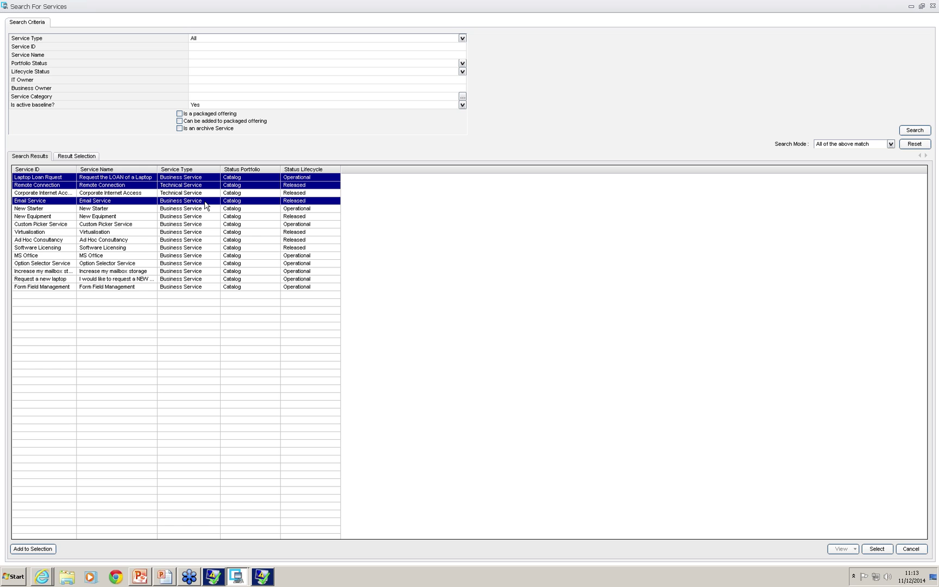
pyautogui.click(883, 550)
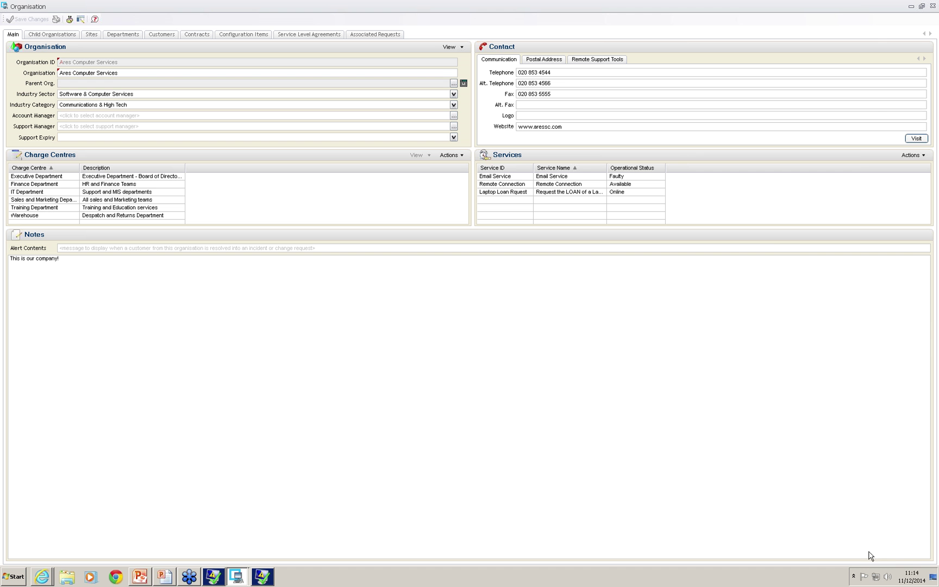
pyautogui.moveTo(533, 167); pyautogui.dragTo(546, 167)
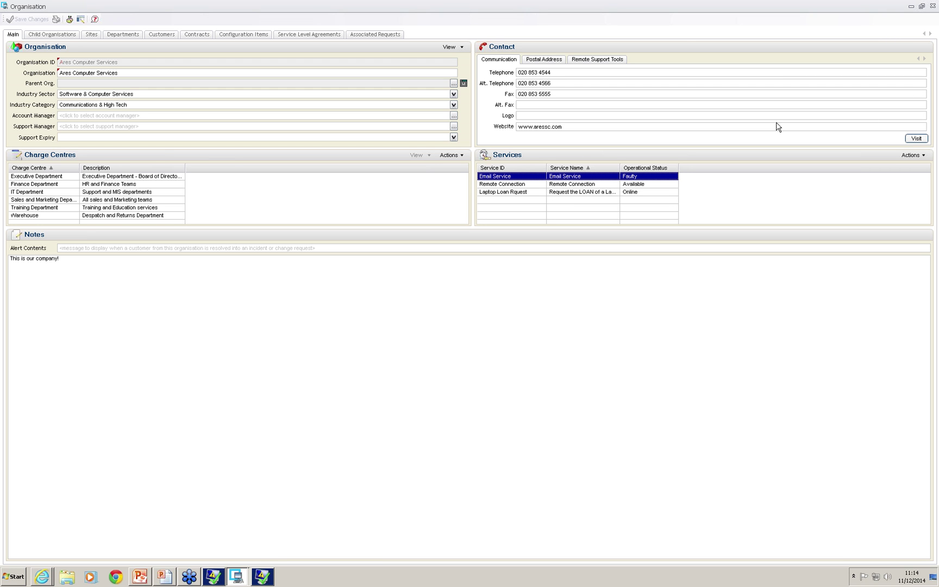
# Try to associate the MS Office service with the Ares Computer Services organisation.
pyautogui.click(924, 157)
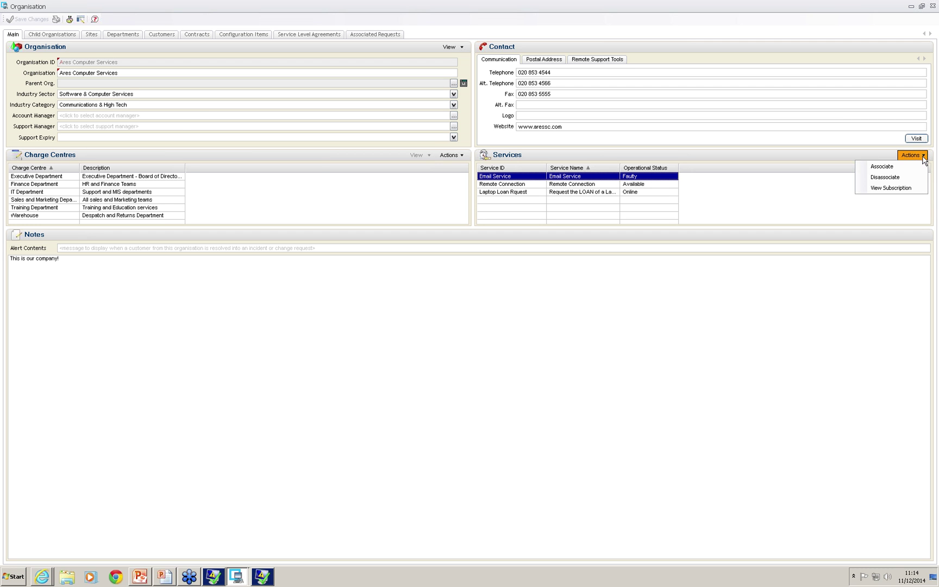
pyautogui.click(915, 168)
pyautogui.click(915, 131)
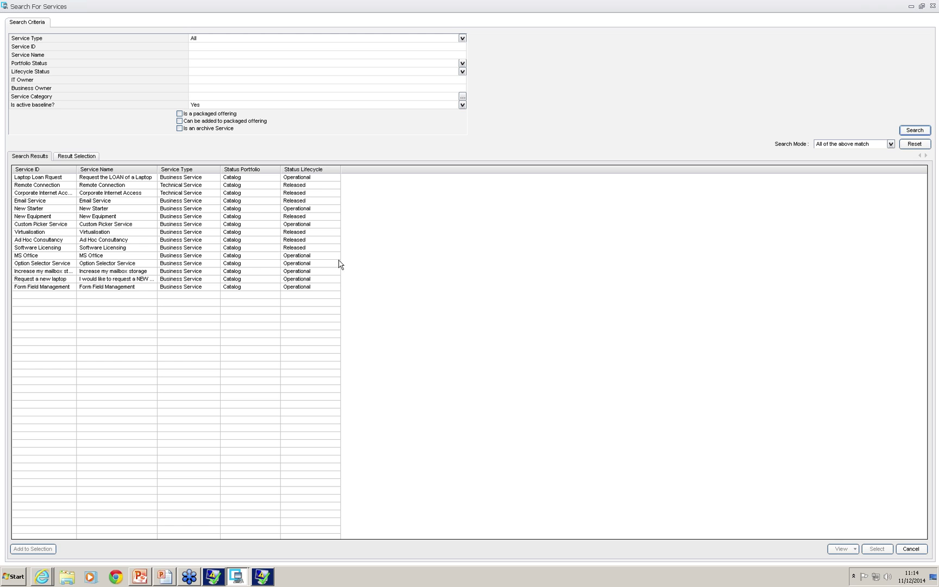
pyautogui.click(97, 258)
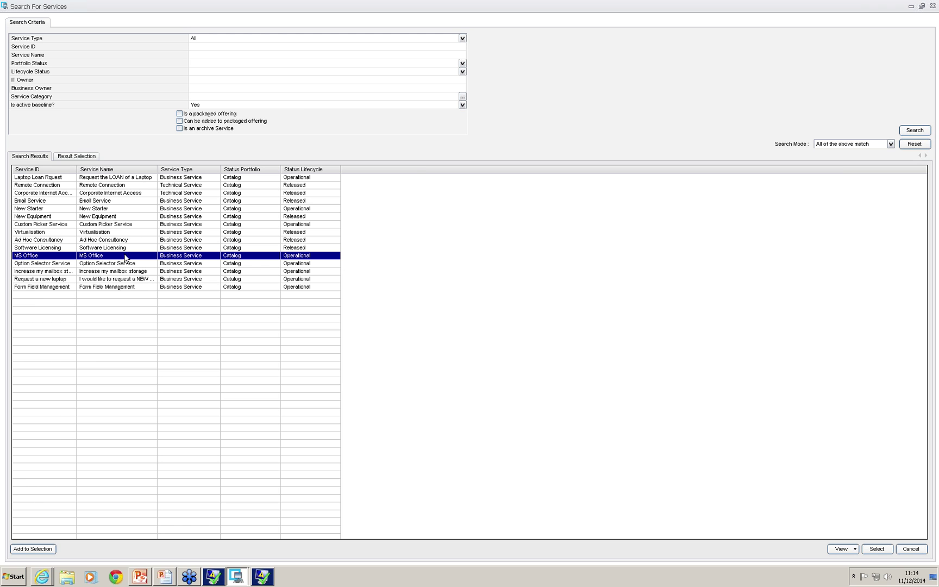
pyautogui.click(877, 550)
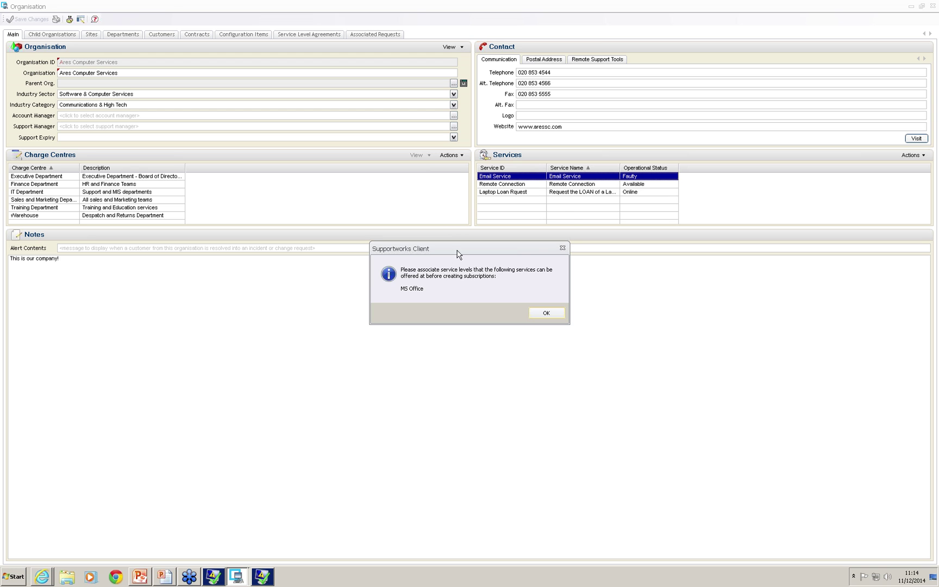
pyautogui.moveTo(456, 250); pyautogui.dragTo(421, 196)
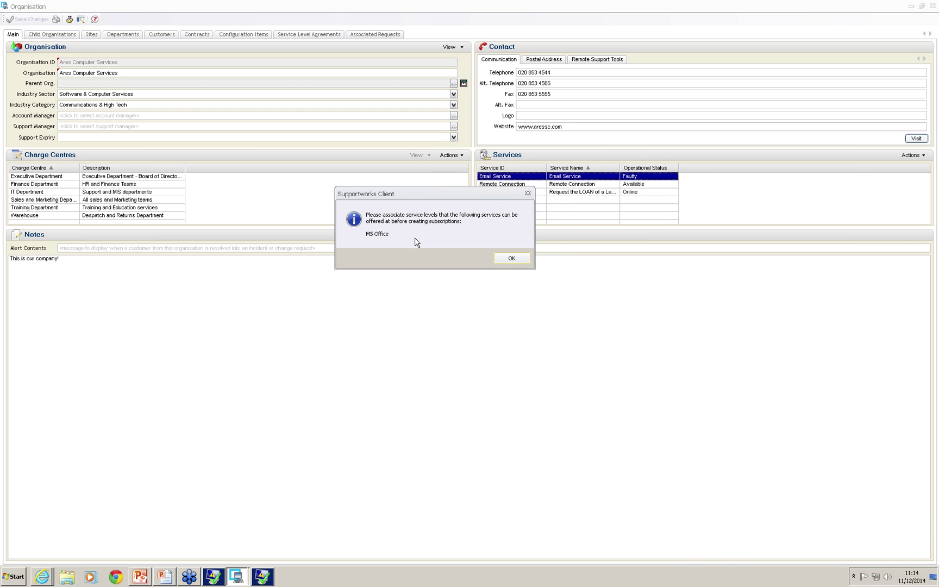
pyautogui.click(505, 259)
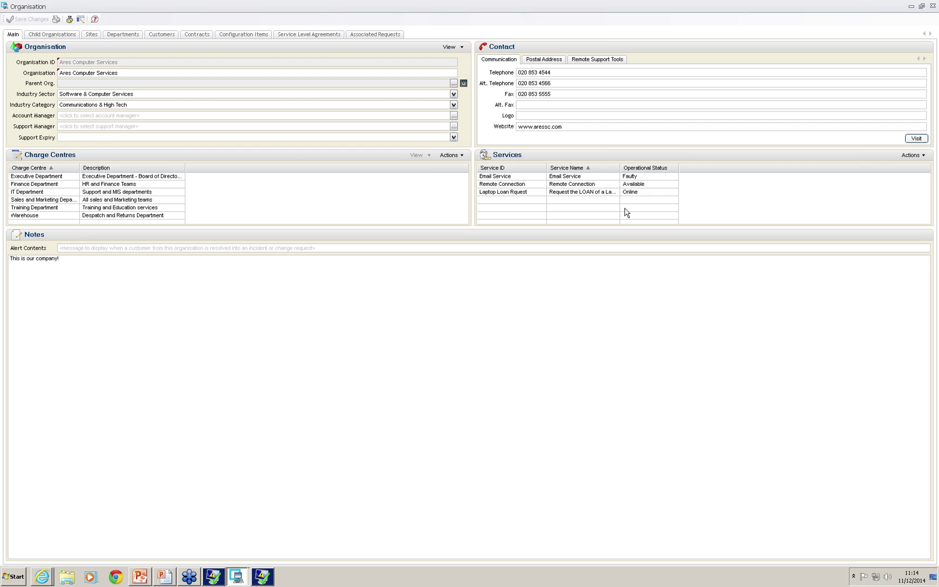
# Disassociate the Email Service and the laptop loan service from Ares Computer Services together.
pyautogui.click(913, 155)
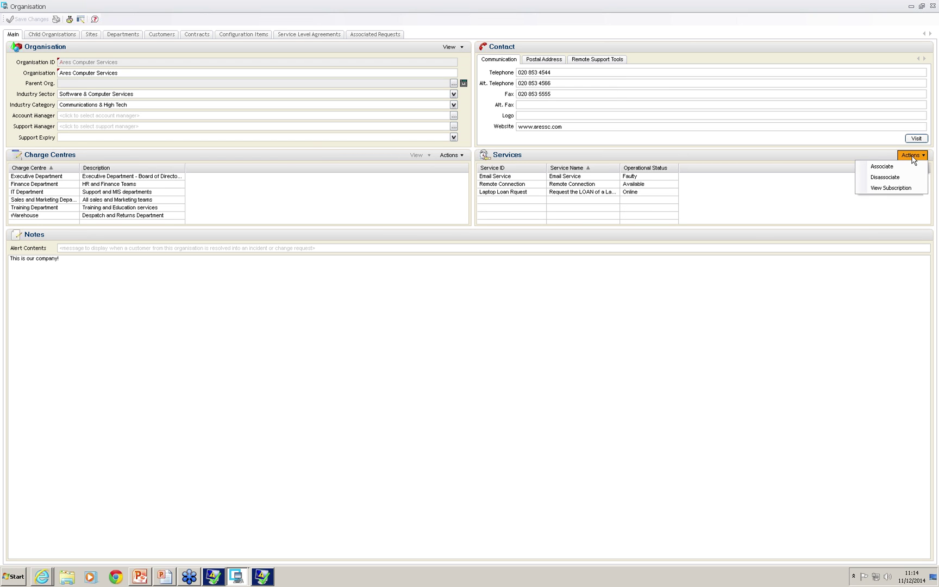
pyautogui.click(592, 179)
pyautogui.keyDown('ctrl'); pyautogui.click(597, 192); pyautogui.keyUp('ctrl')
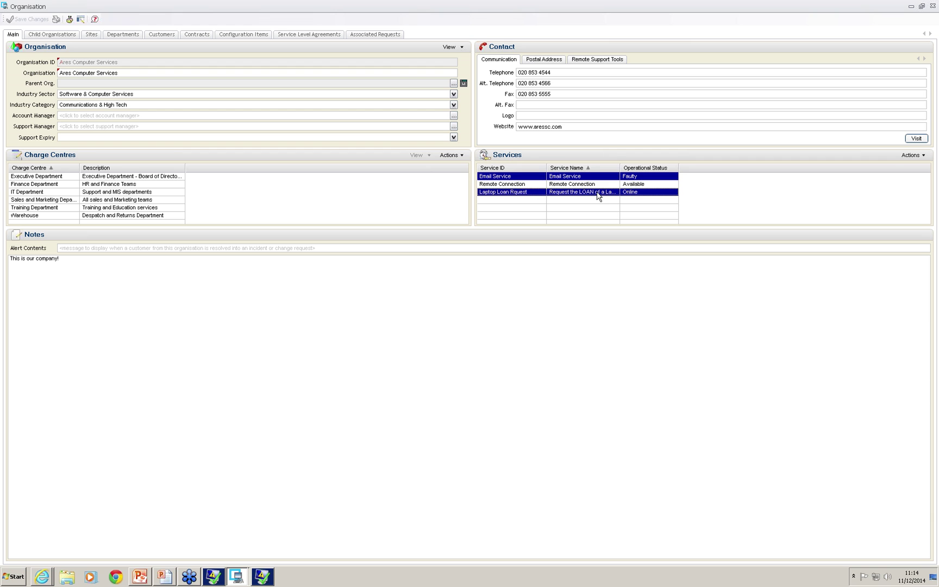
pyautogui.click(913, 156)
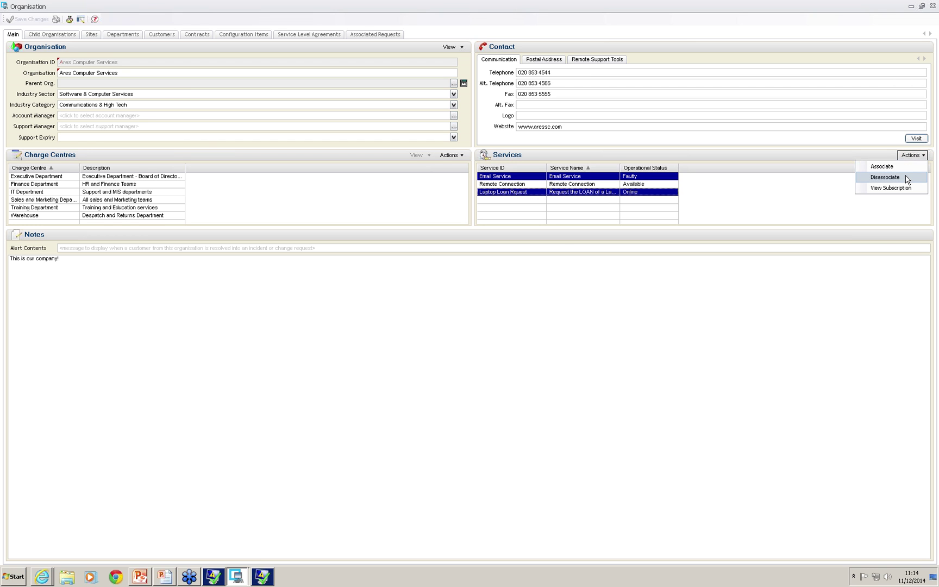
pyautogui.click(907, 178)
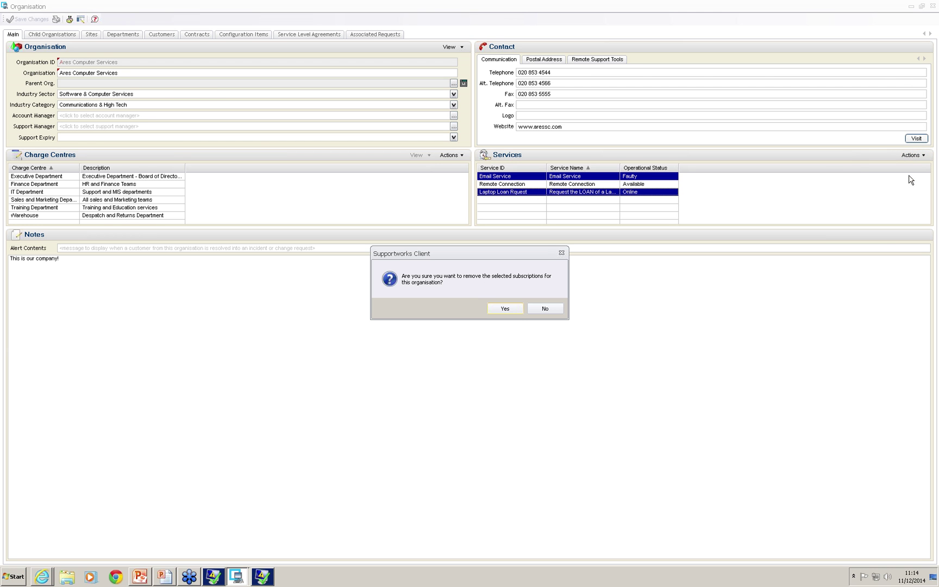
pyautogui.click(501, 309)
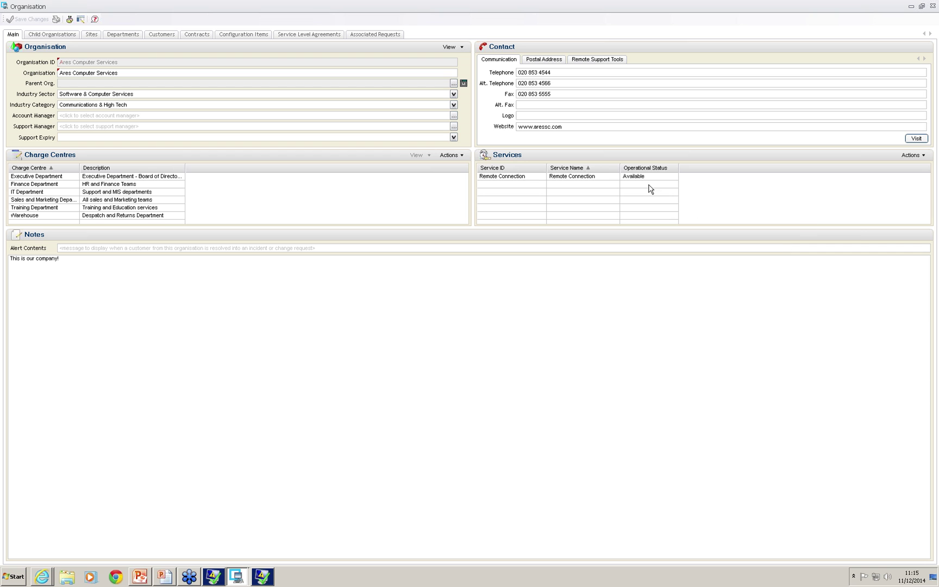
# View the Ares Computer Services subscription to Remote Connection, close it, and open the Remote Connection service record.
pyautogui.click(644, 175)
pyautogui.click(912, 155)
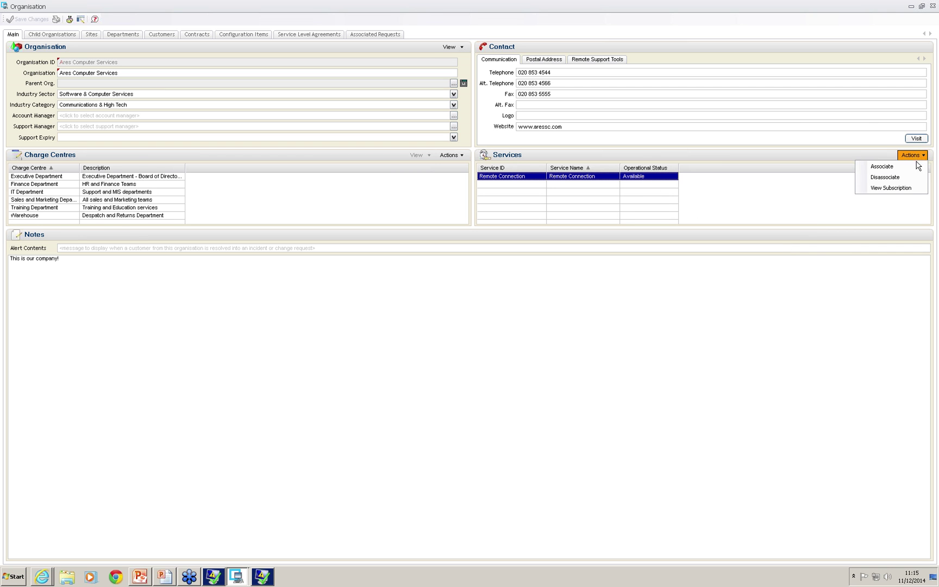
pyautogui.click(910, 188)
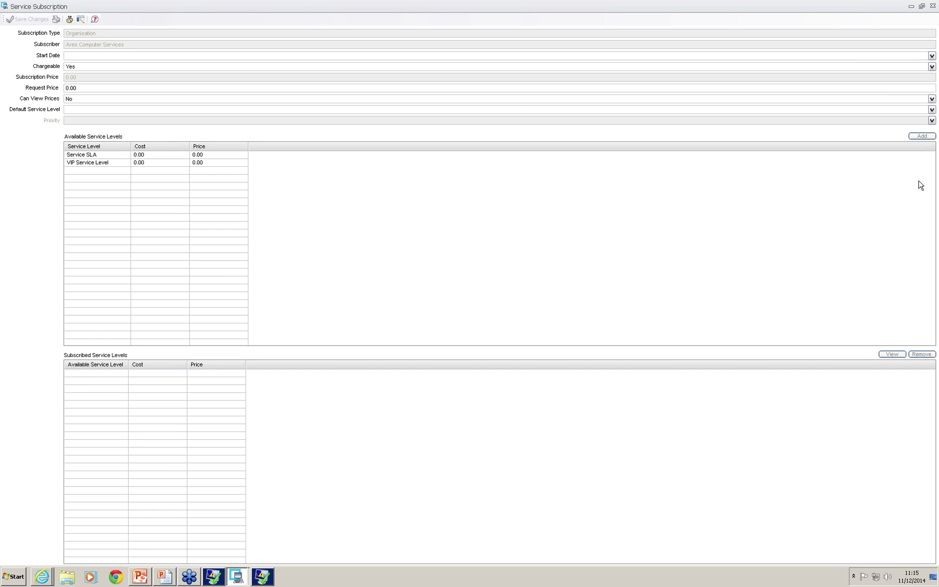
pyautogui.click(933, 6)
pyautogui.click(525, 179)
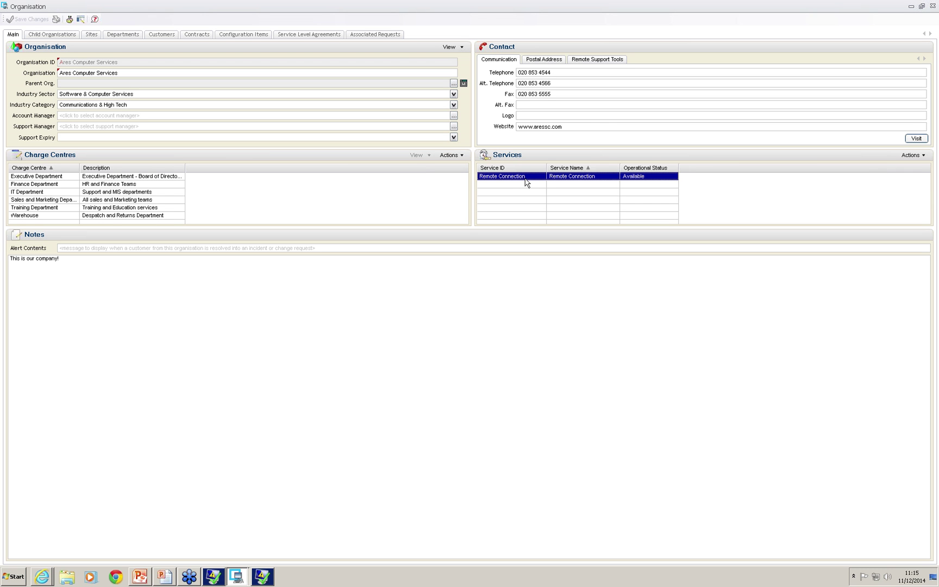
pyautogui.doubleClick(531, 179)
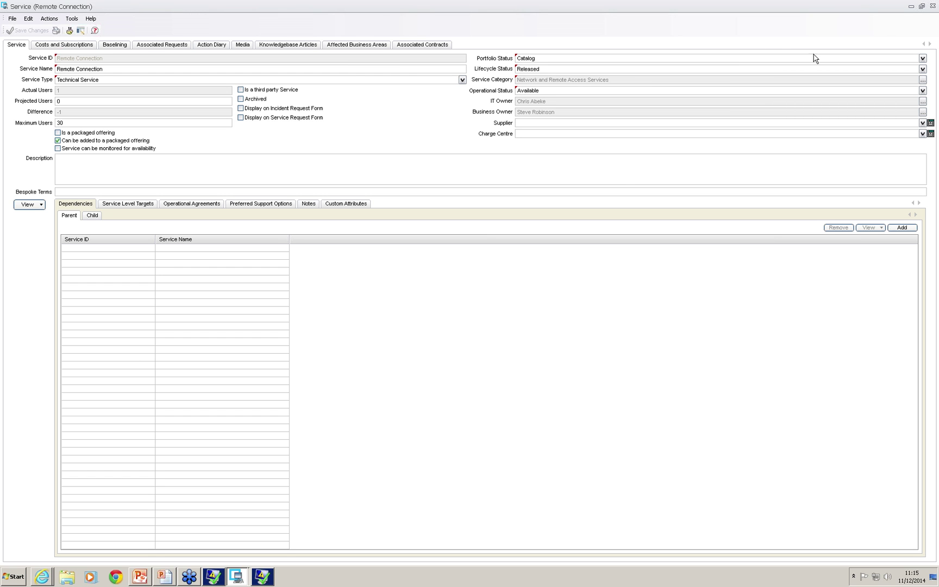
# Close the Remote Connection service, review the Technical Support department's services and subscription actions, and close the organisation records.
pyautogui.click(933, 6)
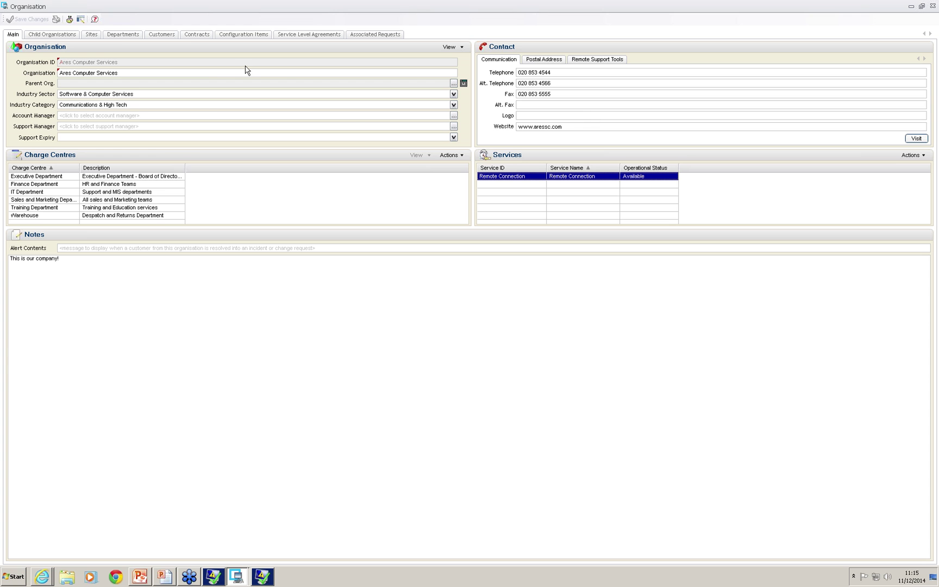
pyautogui.click(117, 36)
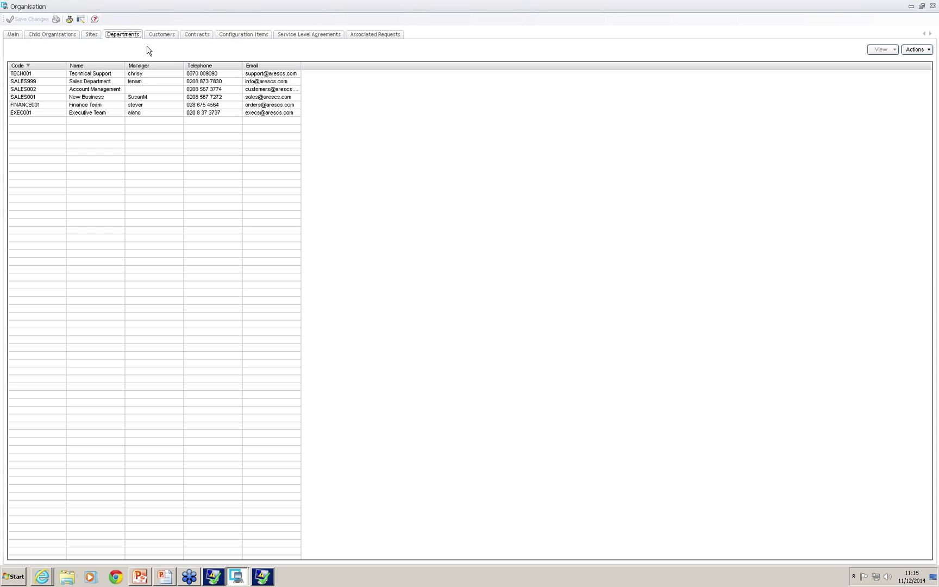
pyautogui.doubleClick(146, 76)
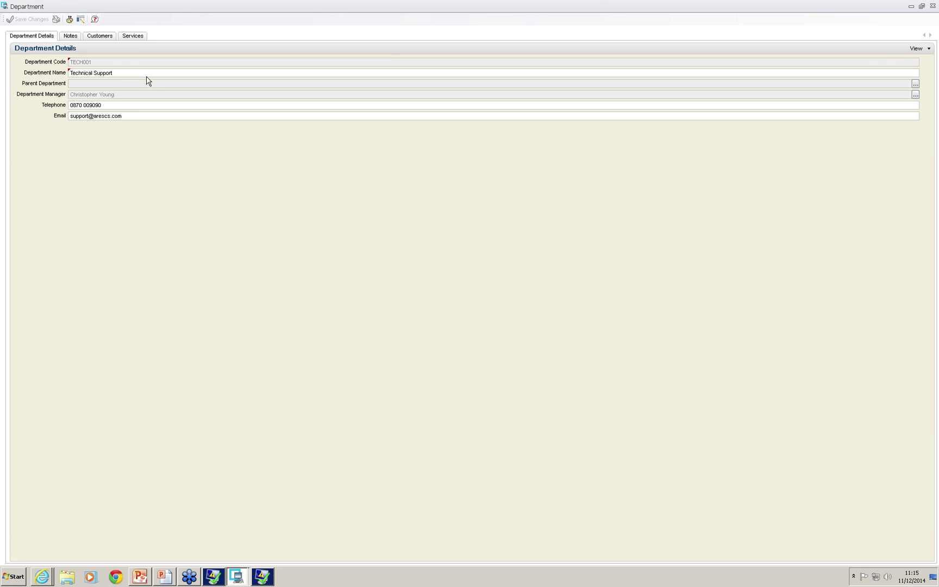
pyautogui.click(131, 36)
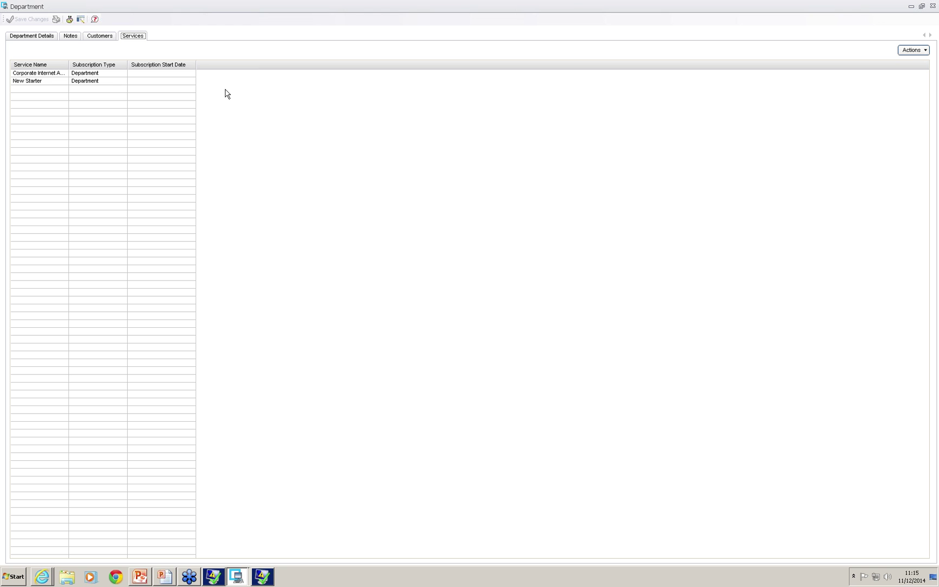
pyautogui.click(923, 51)
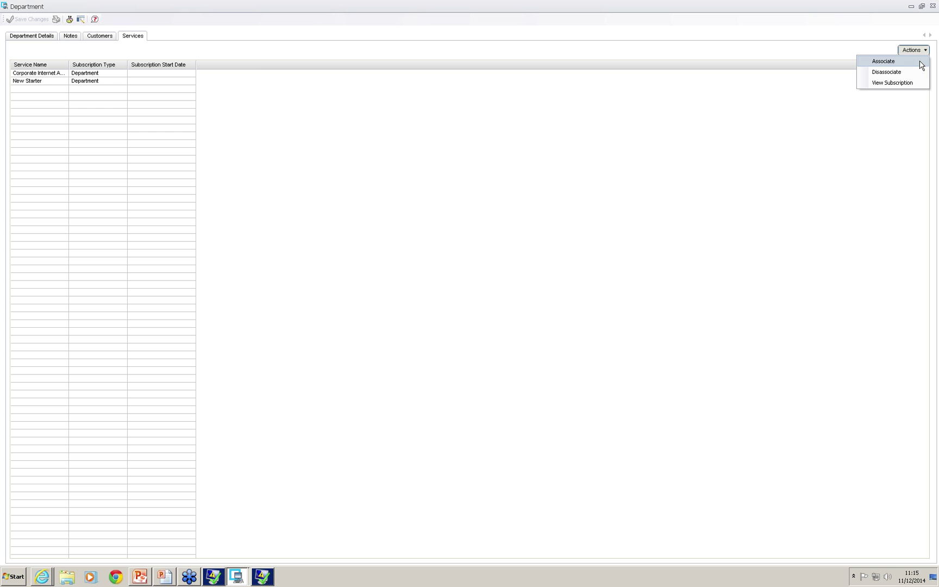
pyautogui.click(799, 89)
pyautogui.click(933, 6)
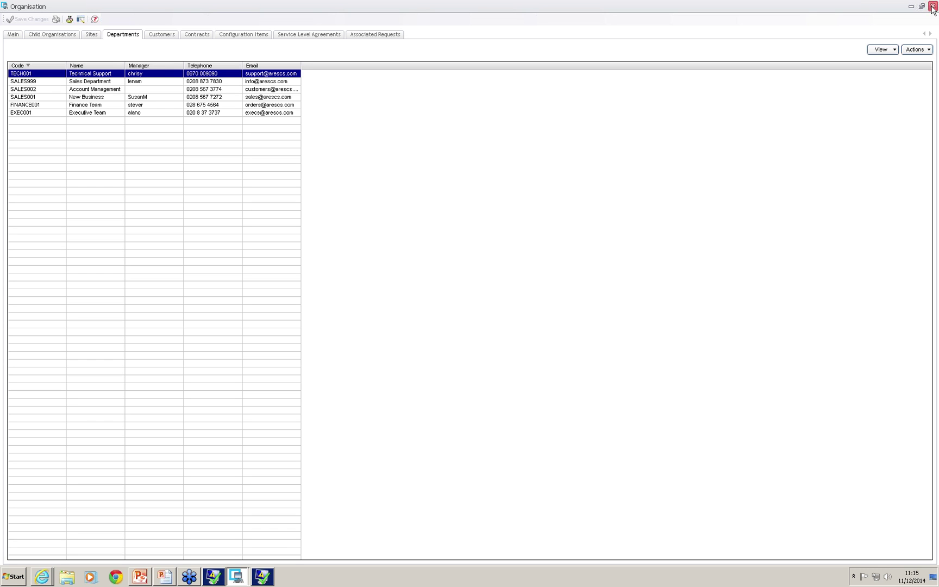
pyautogui.click(932, 7)
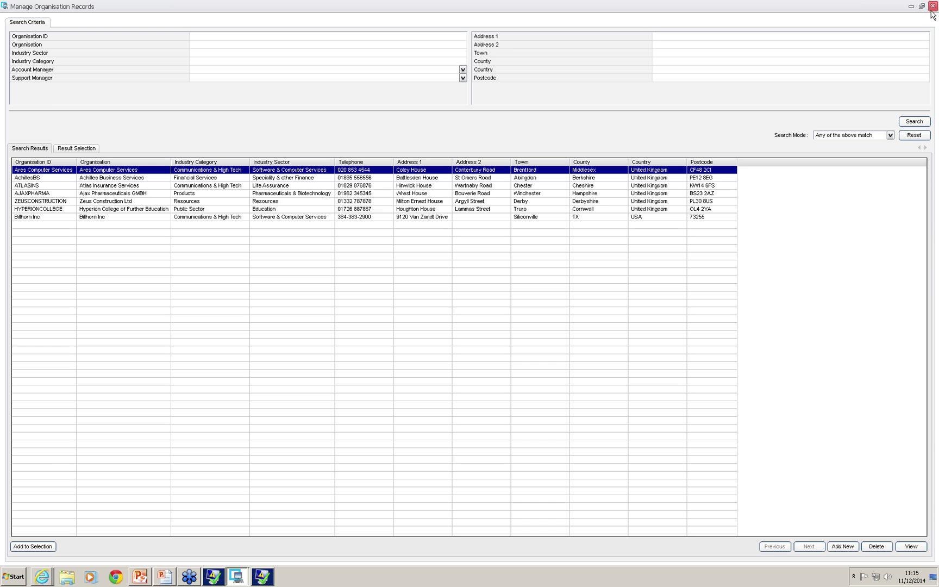
pyautogui.click(932, 7)
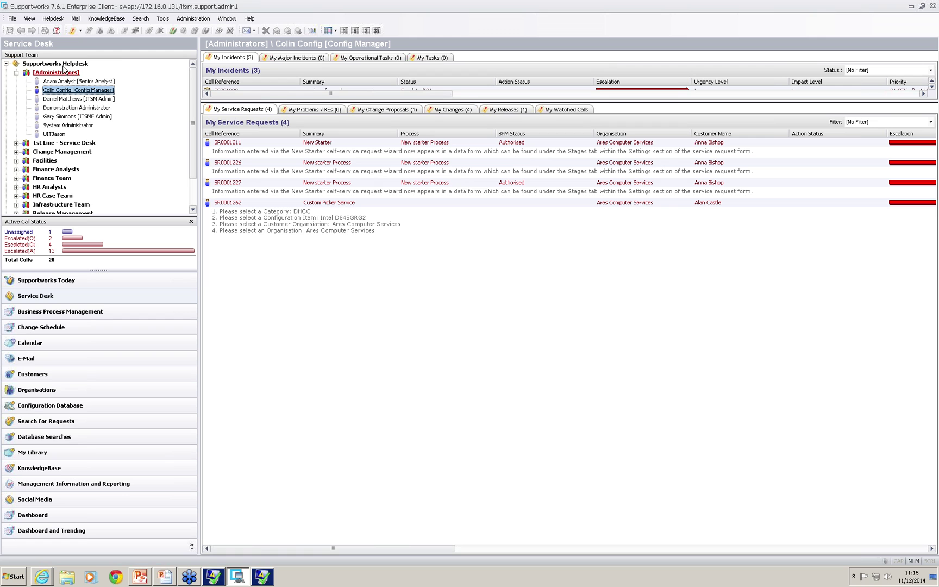
# Search the customer records, open the first customer to review service subscriptions and their available actions, and close the records.
pyautogui.click(9, 20)
pyautogui.moveTo(62, 96)
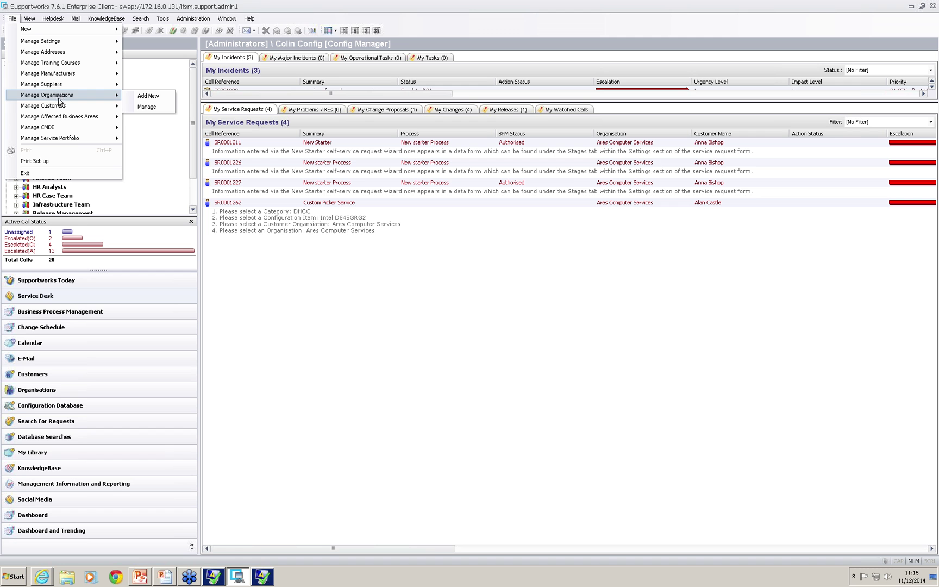
pyautogui.click(147, 117)
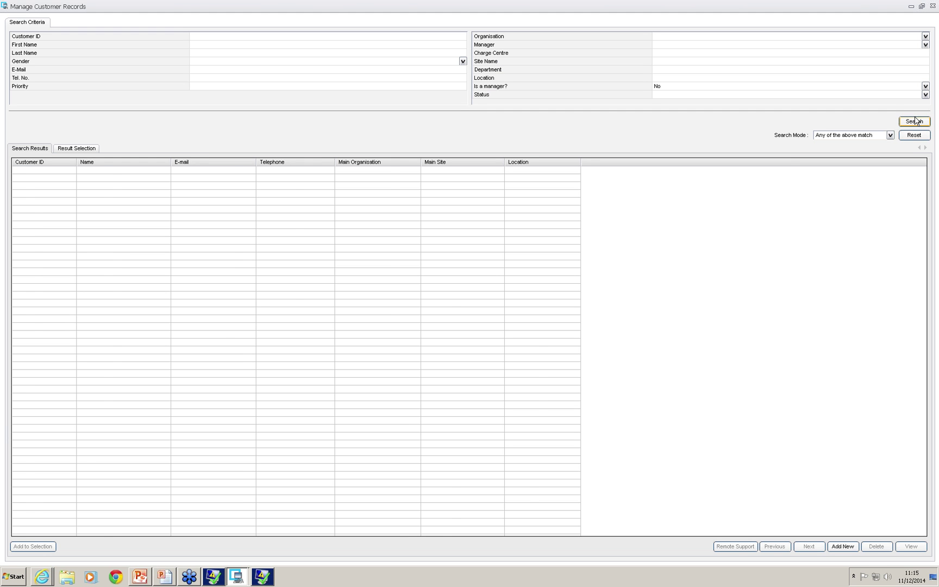
pyautogui.click(914, 122)
pyautogui.doubleClick(108, 171)
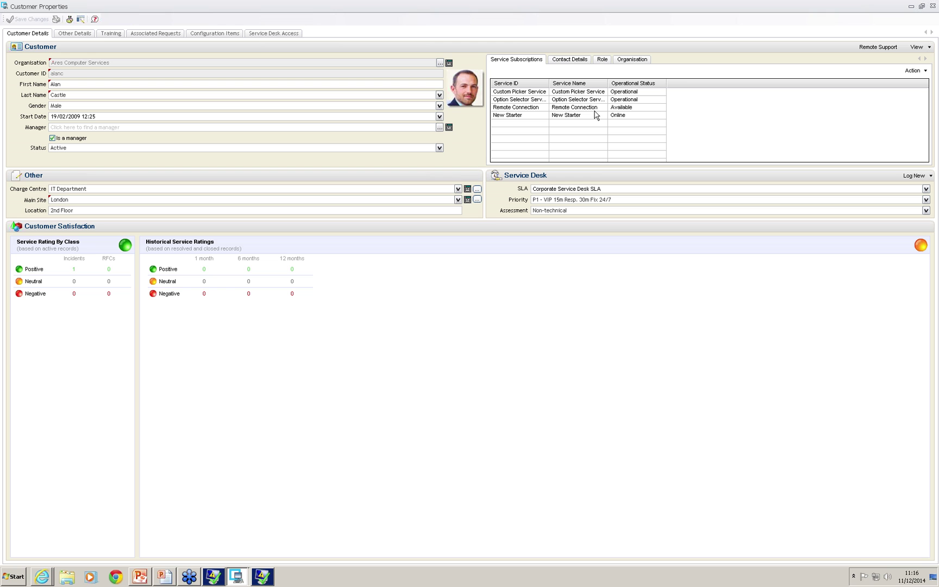
pyautogui.click(914, 71)
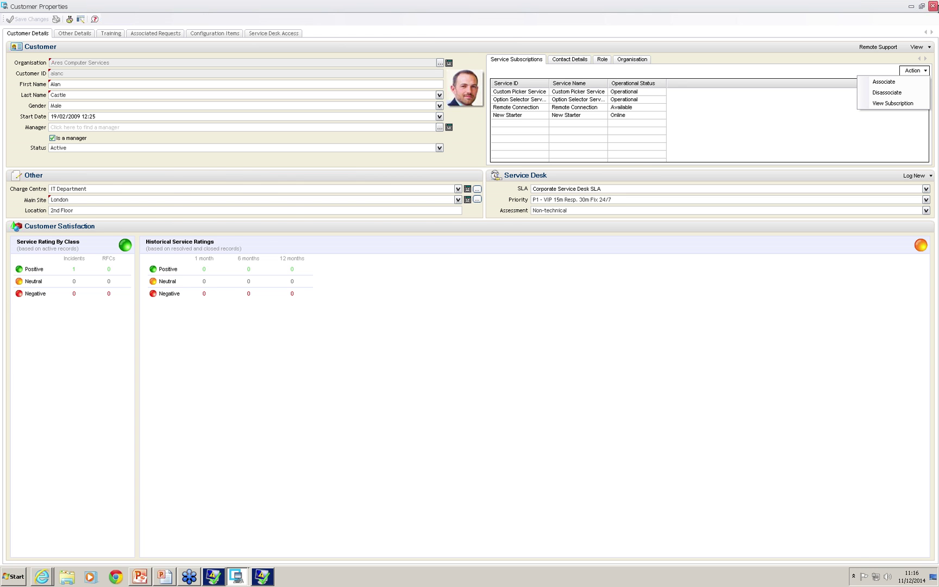
pyautogui.click(933, 7)
pyautogui.click(934, 7)
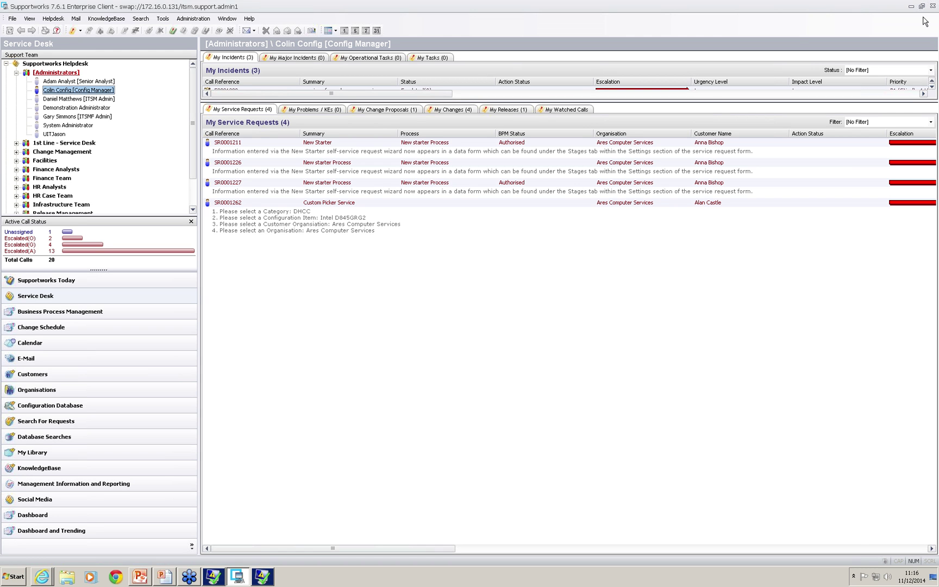
pyautogui.hotkey('alt', 'Tab')
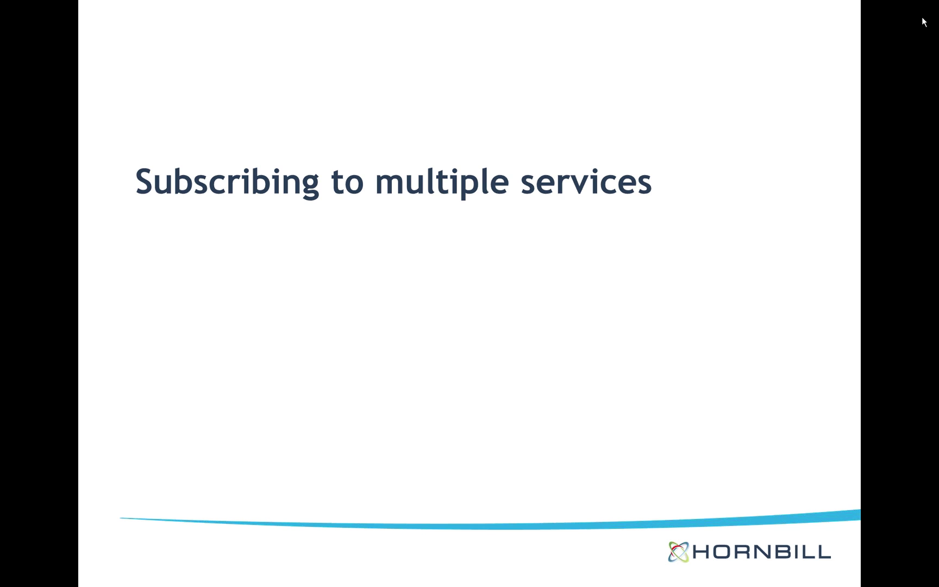
pyautogui.press('Left')
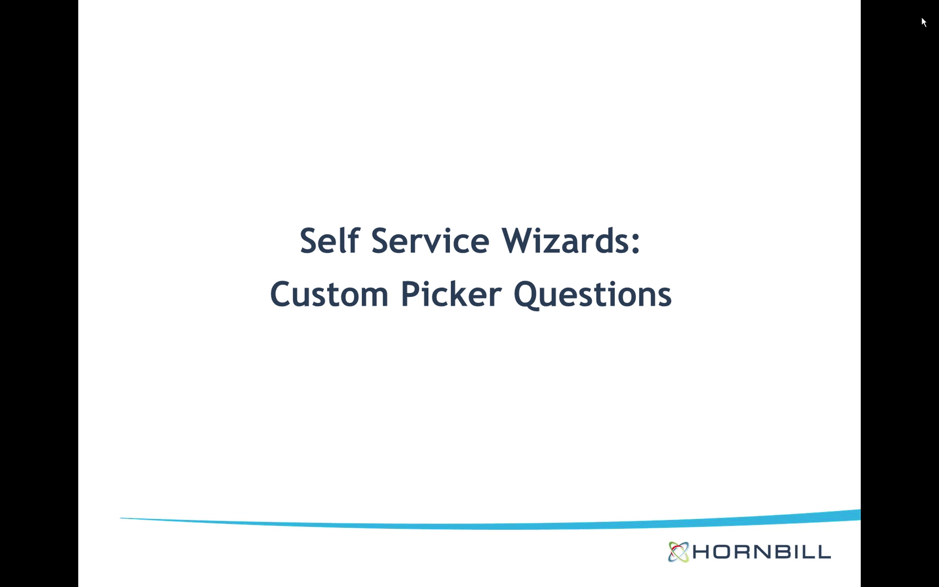
# Switch to Internet Explorer and sign in to the Supportworks SelfService portal with the customer ID.
pyautogui.hotkey('alt', 'Tab')
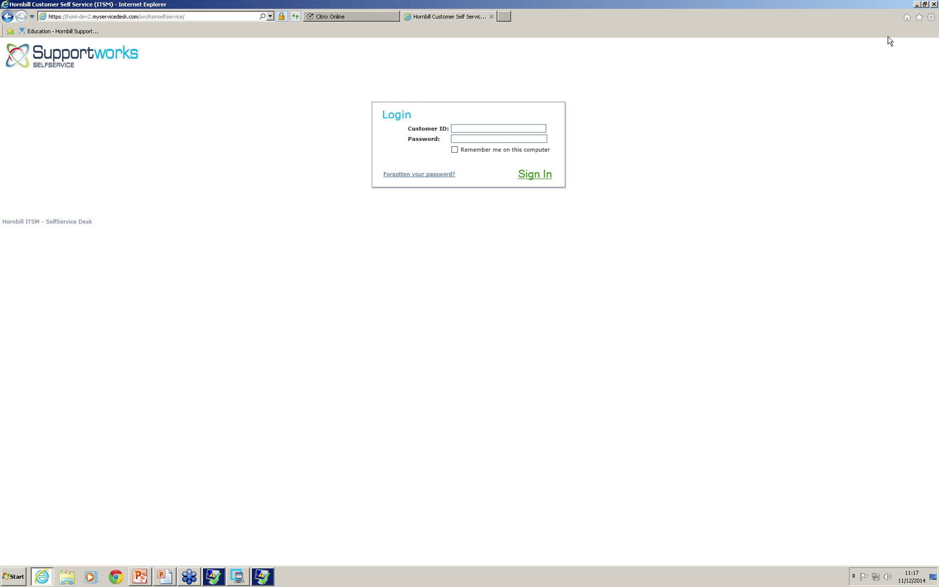
pyautogui.write('alanc')
pyautogui.click(535, 175)
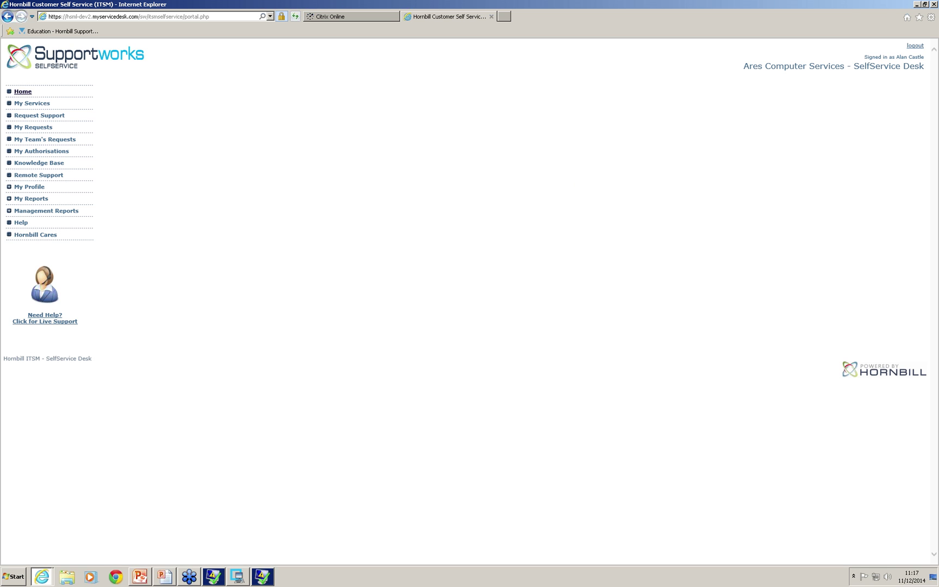
# Raise a request for the Custom Picker Service listed under Demo Services in the customer's services.
pyautogui.click(29, 104)
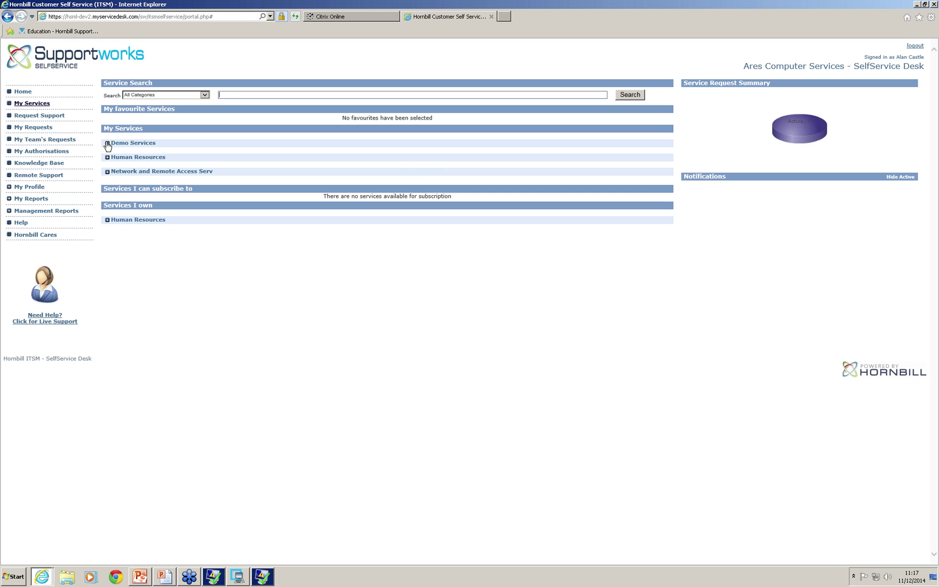
pyautogui.click(107, 144)
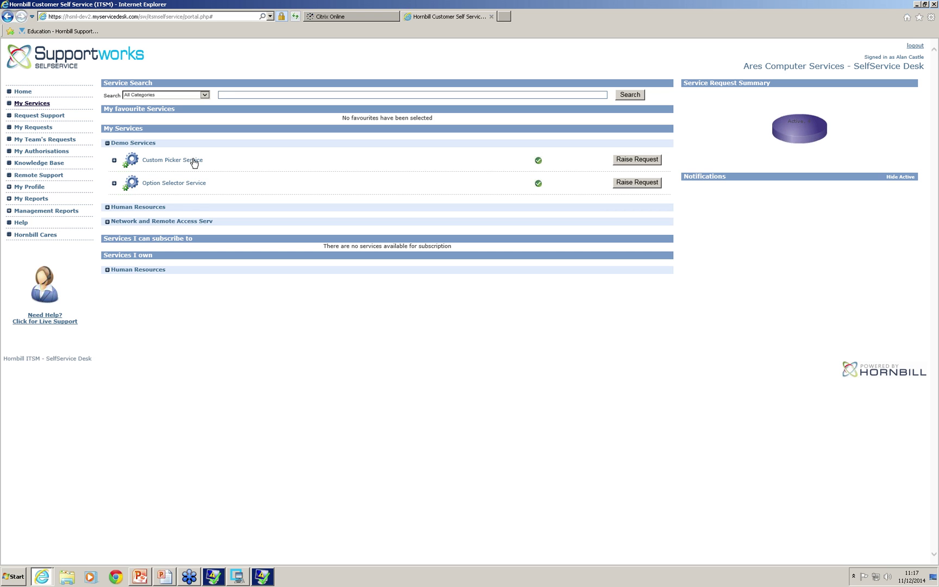
pyautogui.click(636, 159)
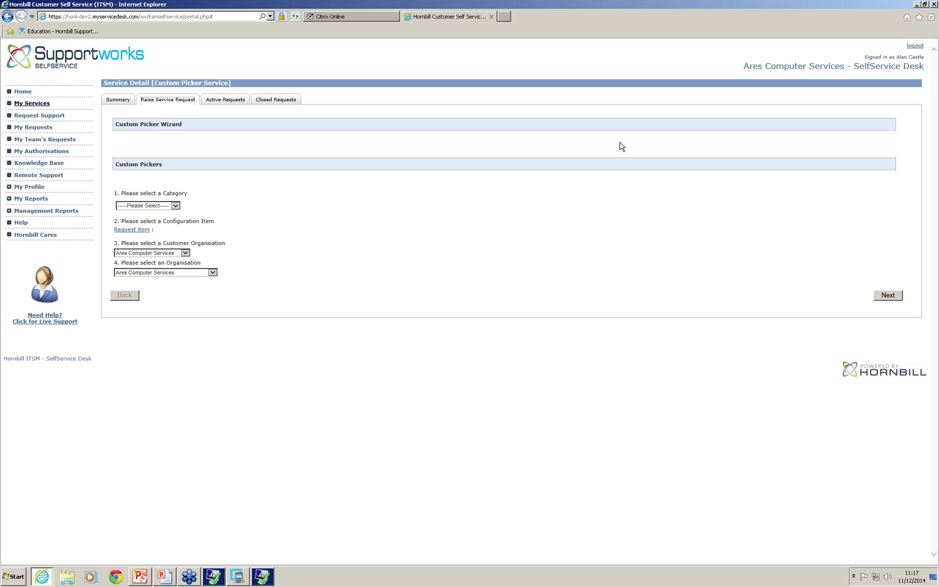
# Set the request's category to FM->Maintenance.
pyautogui.click(177, 206)
pyautogui.click(168, 230)
pyautogui.click(181, 206)
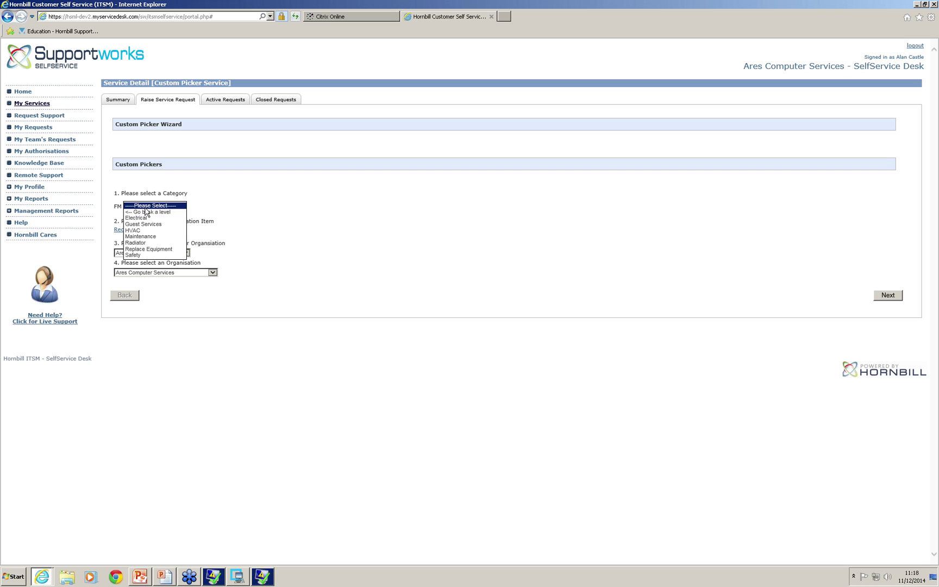
pyautogui.click(161, 237)
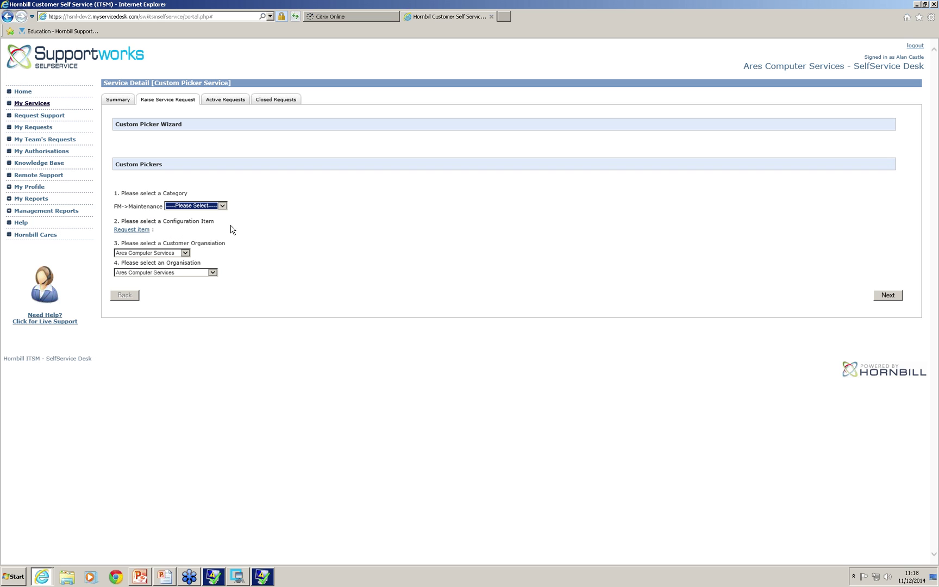
# Choose the owned Hardware->Desktop asset PC-22569, Intel D845GRG2, as the request's configuration item.
pyautogui.click(133, 231)
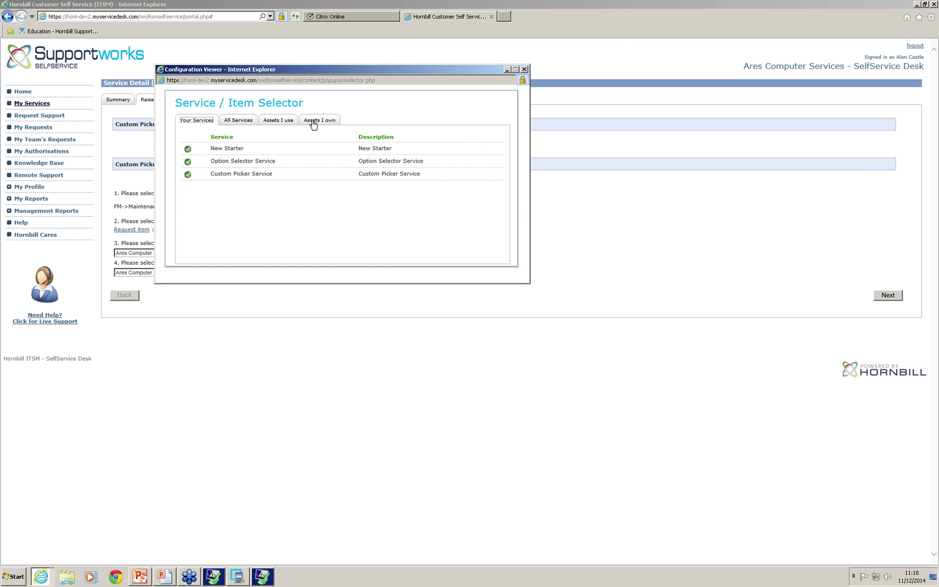
pyautogui.click(313, 121)
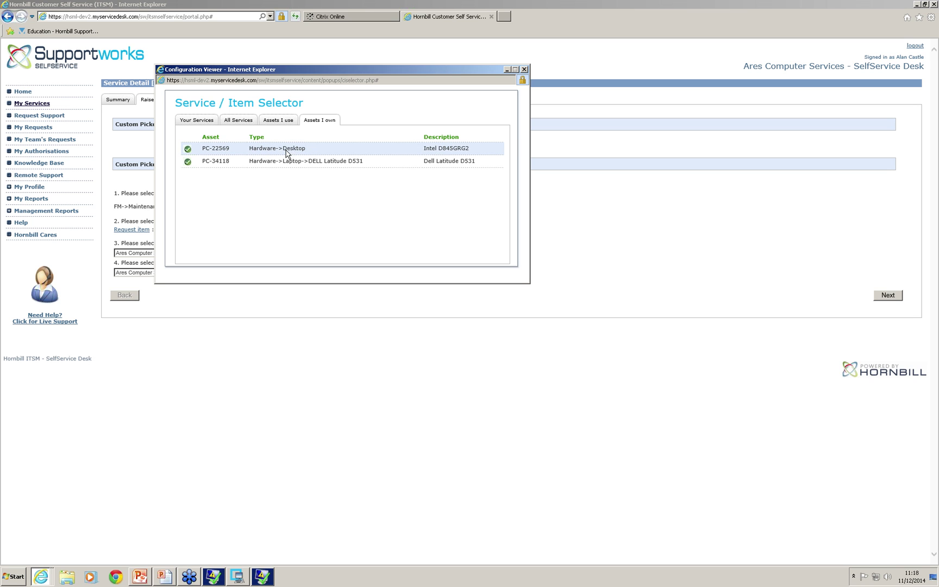
pyautogui.click(265, 149)
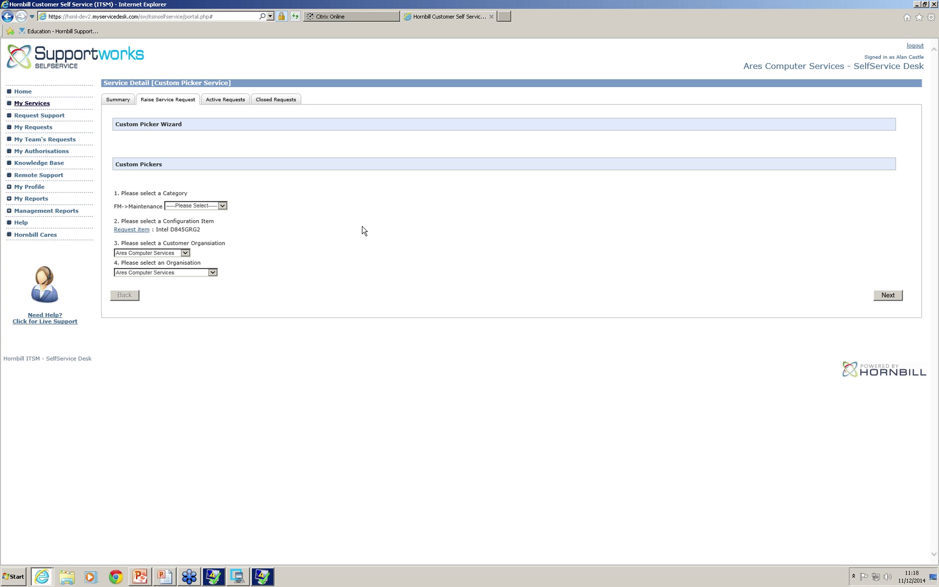
# Review the options for the customer organisation and organisation questions, and log out of the self-service portal.
pyautogui.click(186, 252)
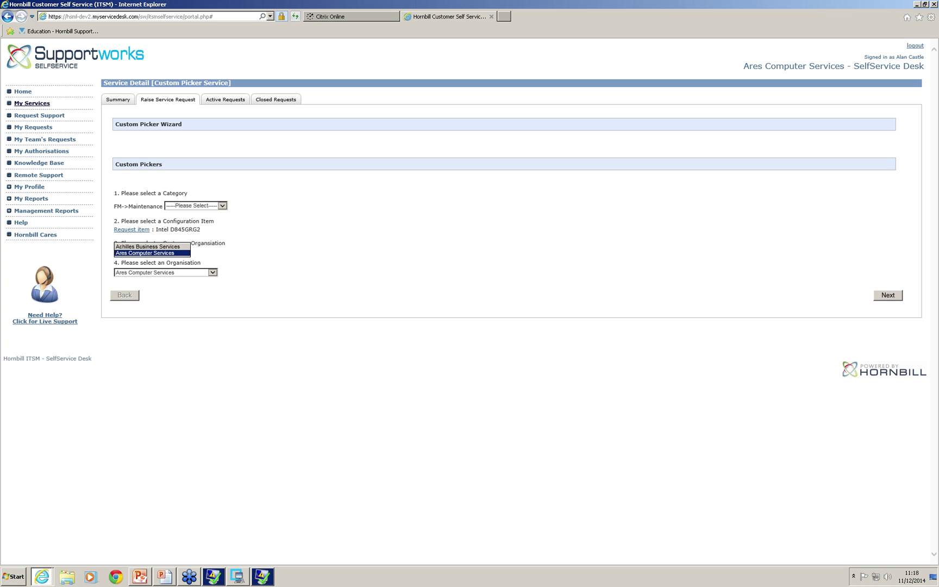
pyautogui.click(258, 262)
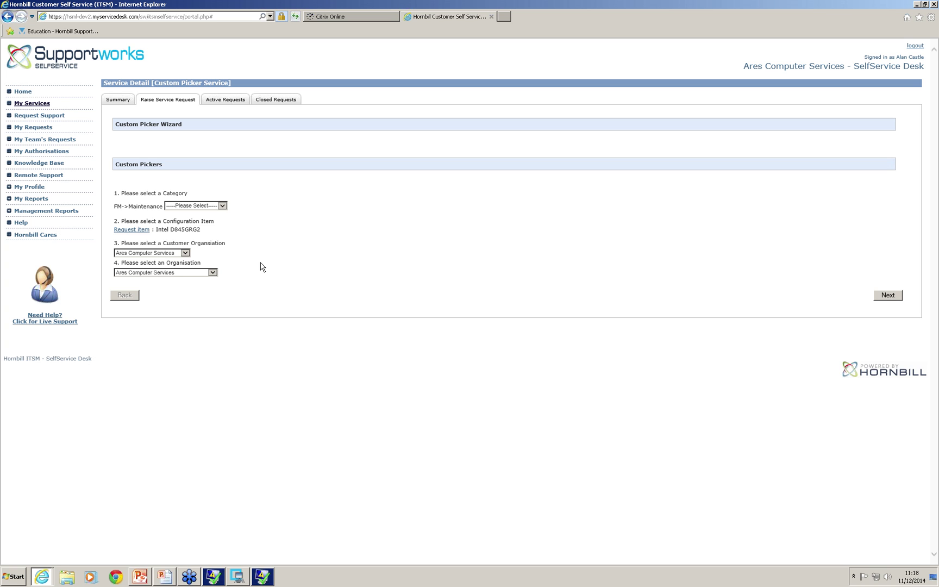
pyautogui.click(214, 274)
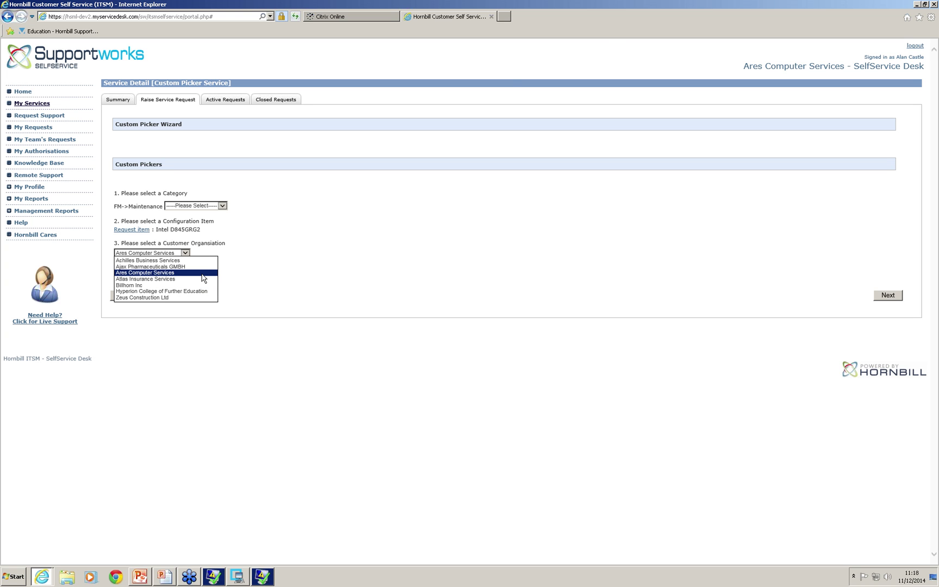
pyautogui.click(912, 46)
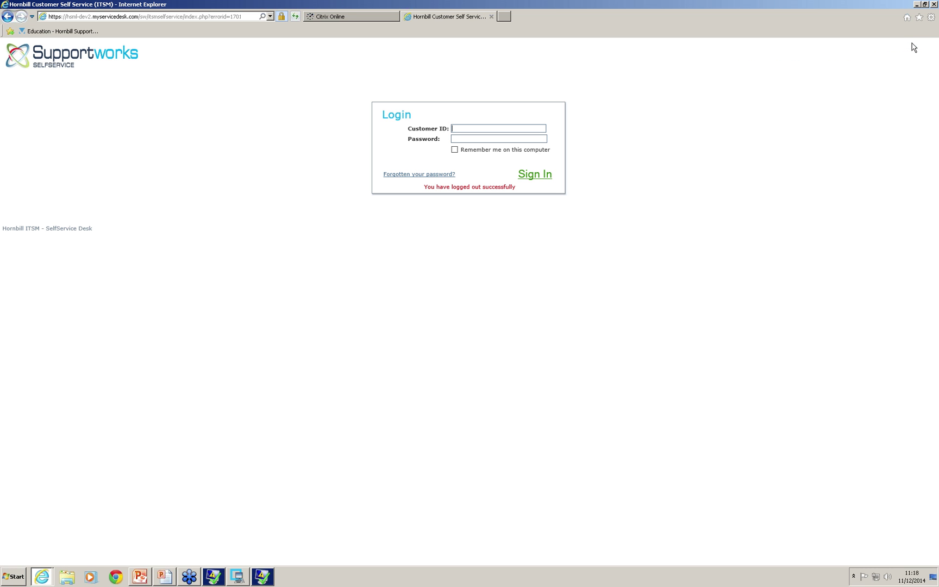
# Switch to the Supportworks client and open the Custom Picker Wizard from the self-service wizards in General Settings.
pyautogui.click(242, 579)
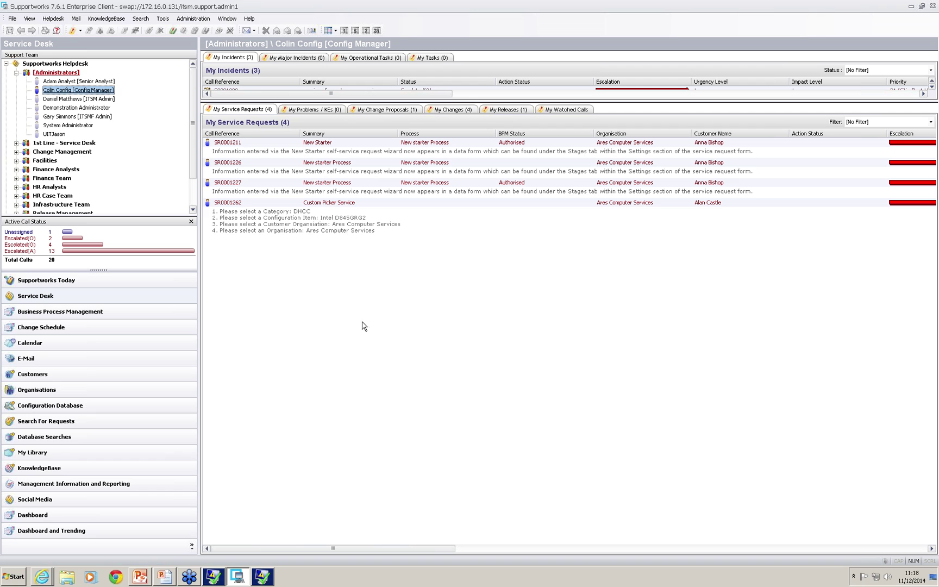
pyautogui.click(12, 18)
pyautogui.moveTo(35, 41)
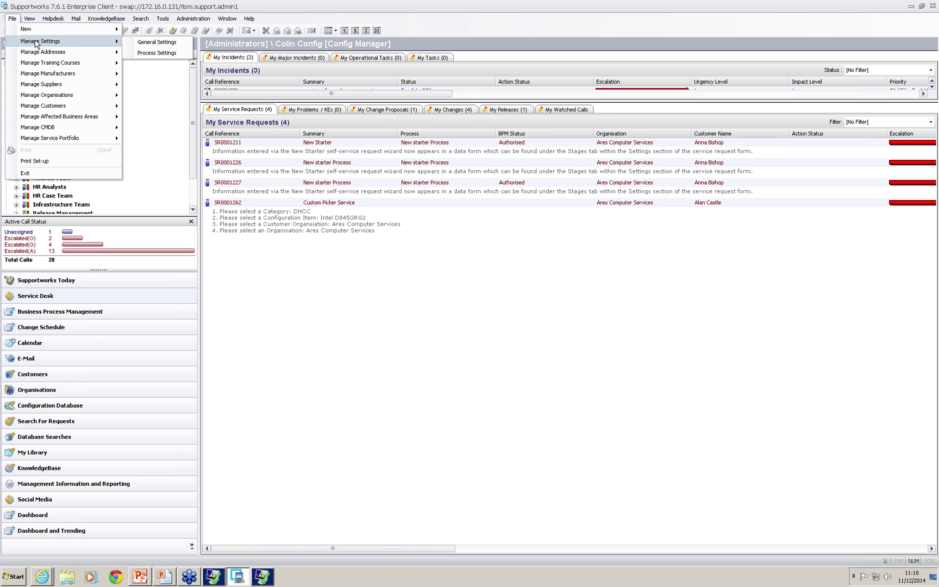
pyautogui.click(157, 42)
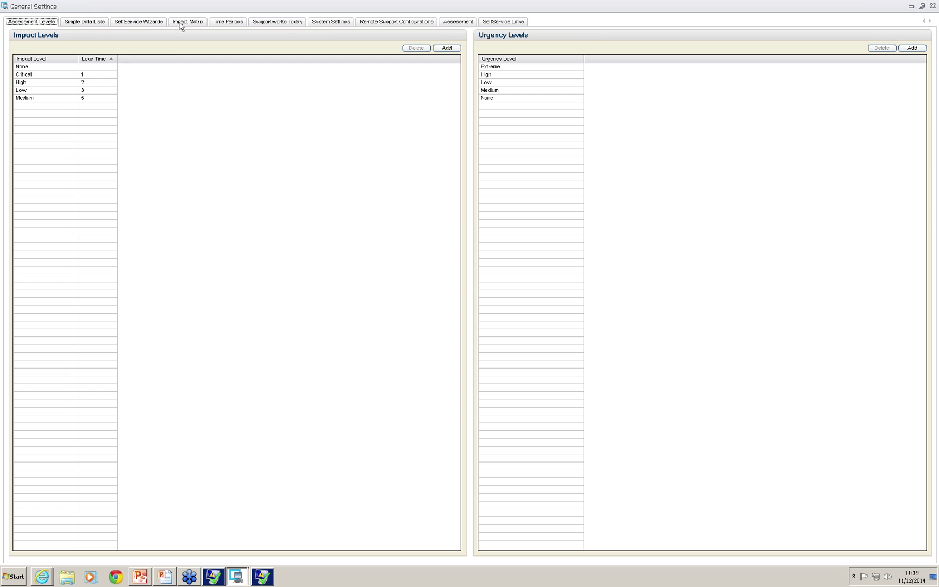
pyautogui.click(327, 23)
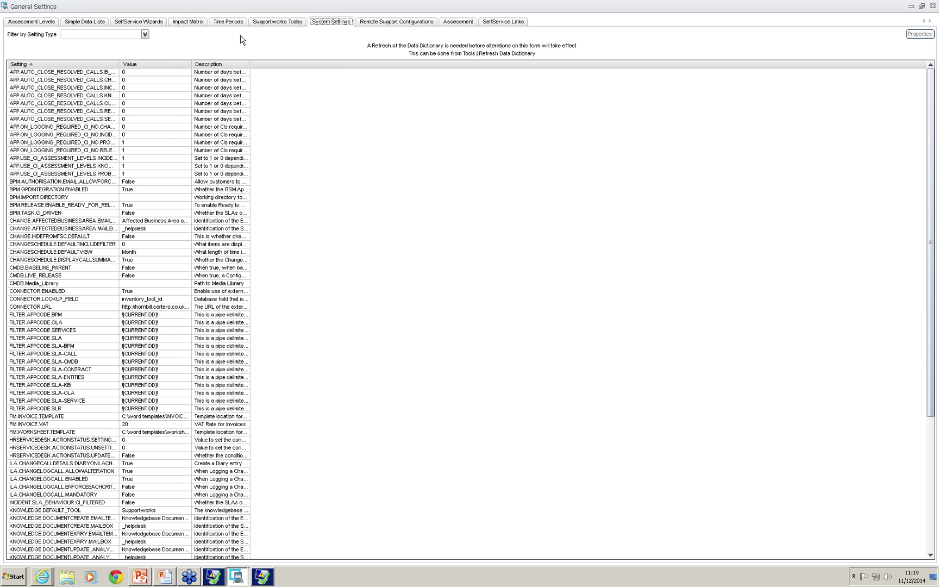
pyautogui.click(144, 23)
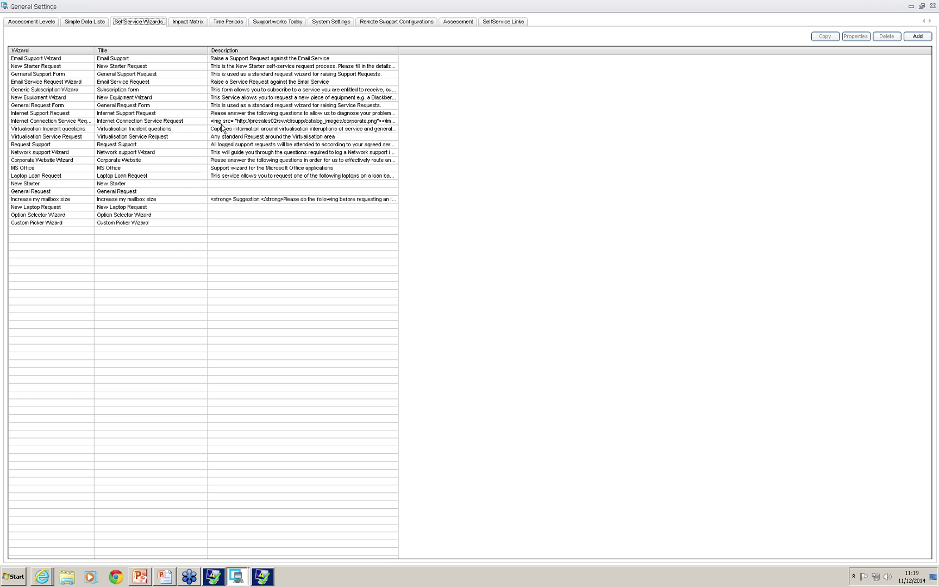
pyautogui.click(118, 223)
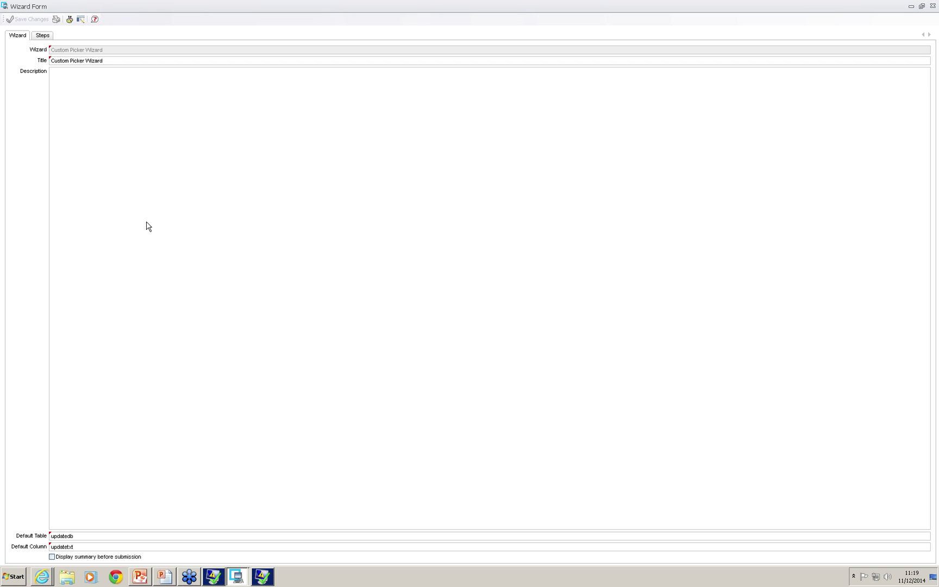
# Open the Please select a Category question from the wizard's Custom Pickers step.
pyautogui.click(44, 37)
pyautogui.doubleClick(61, 71)
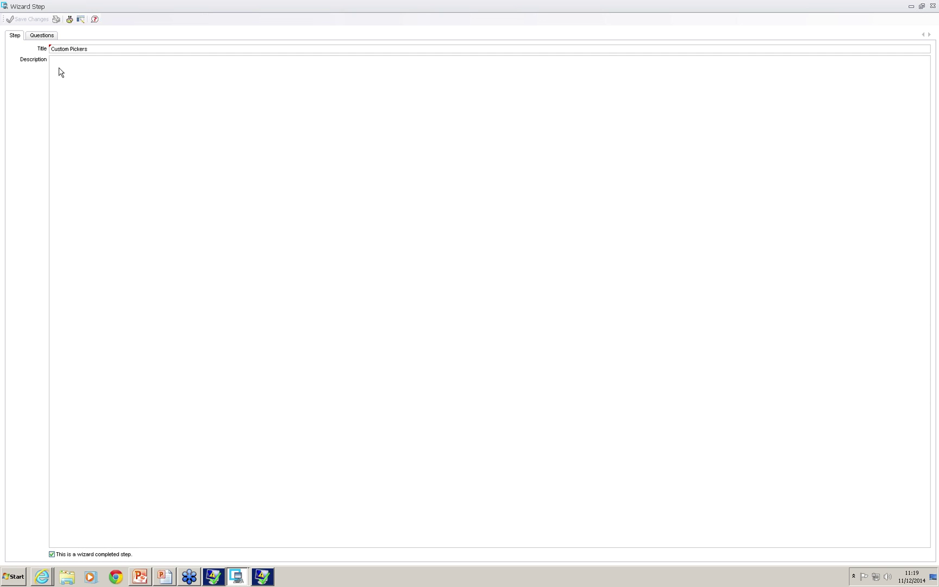
pyautogui.click(53, 37)
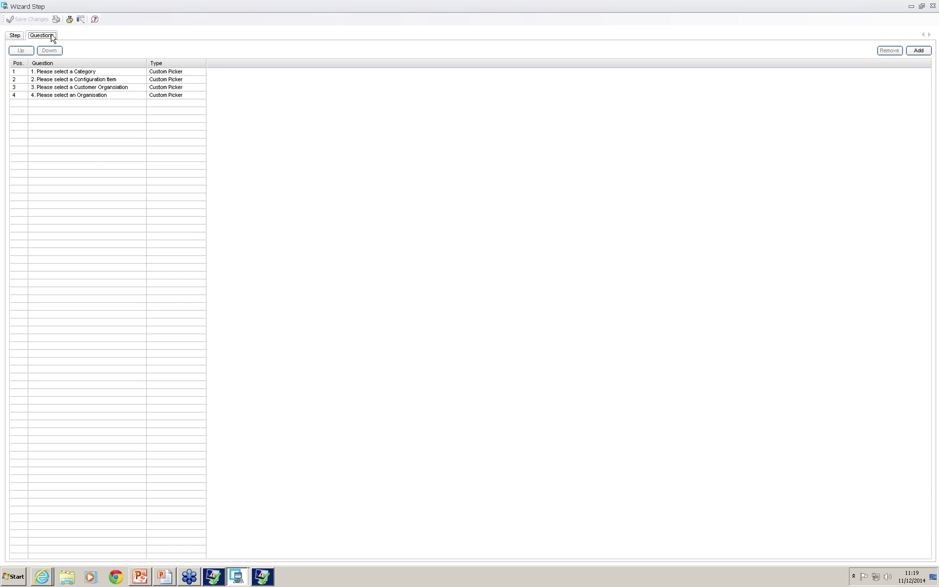
pyautogui.doubleClick(109, 74)
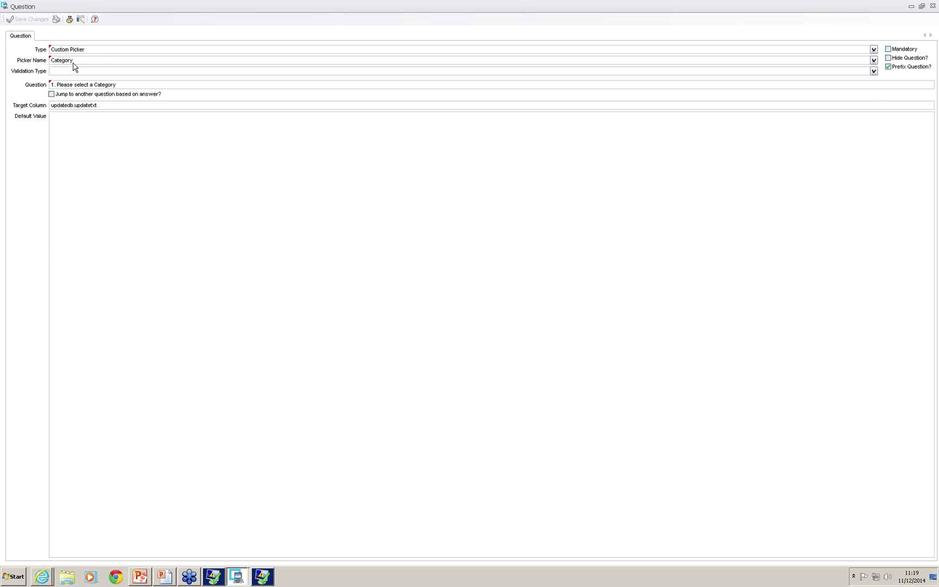
# Switch the category question's type to Textbox and back to Custom Picker, select Category as the picker name, and save the question.
pyautogui.click(100, 50)
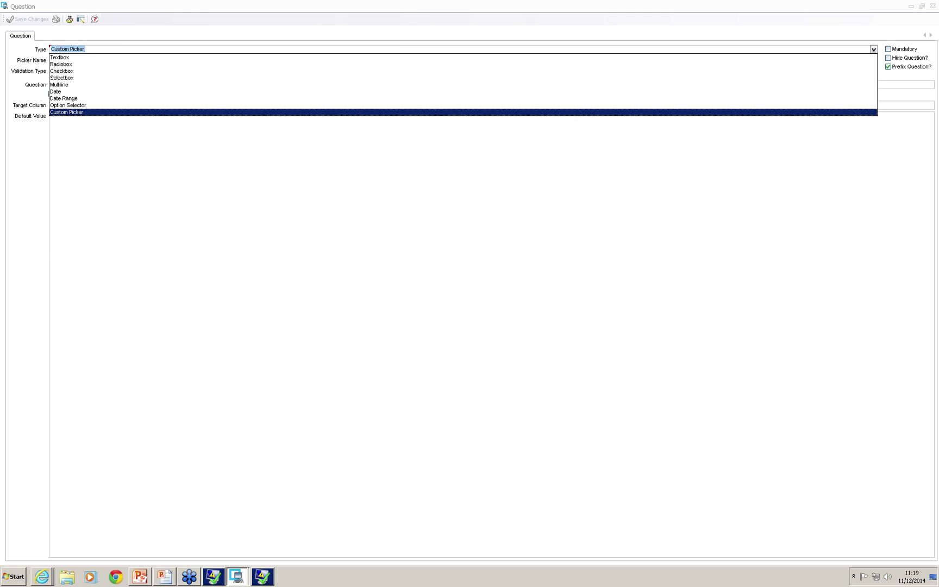
pyautogui.click(103, 61)
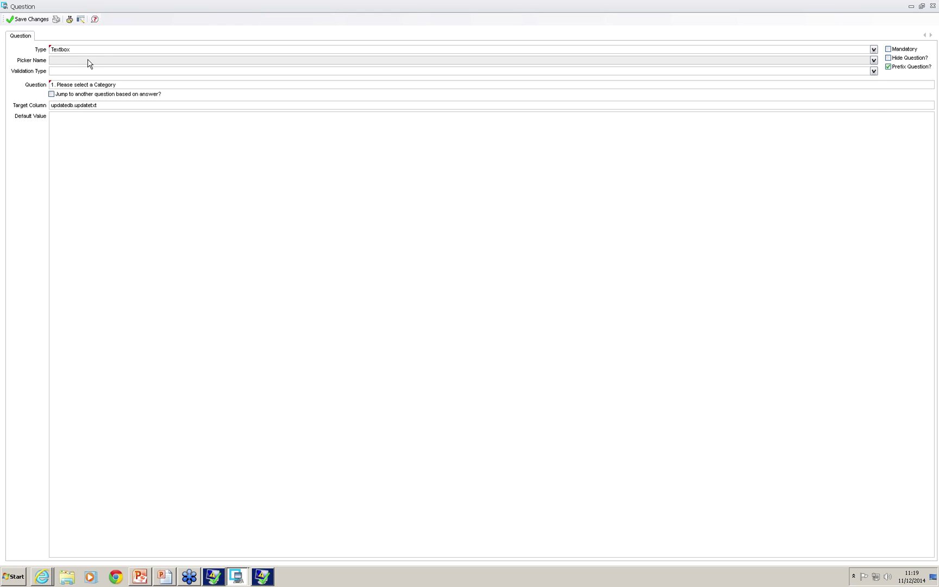
pyautogui.click(88, 49)
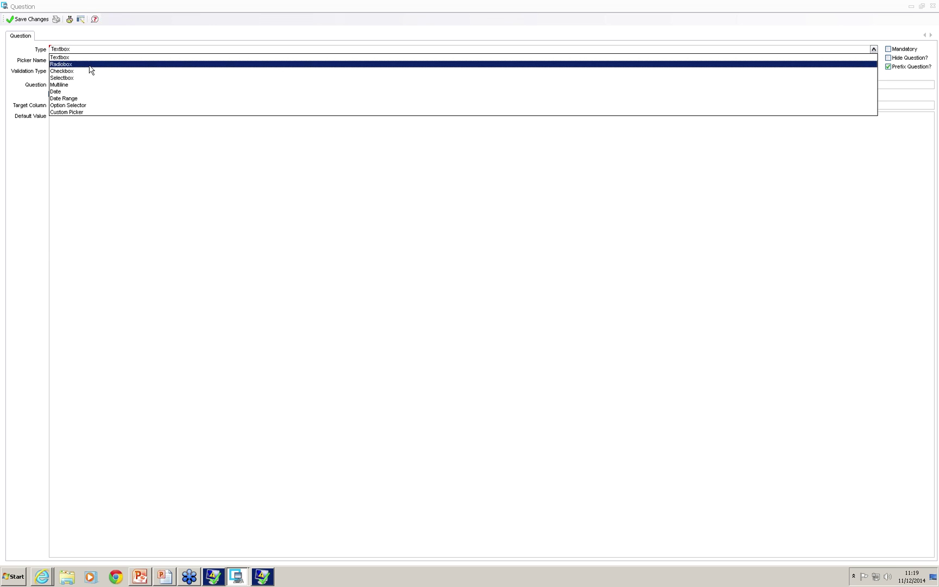
pyautogui.click(87, 113)
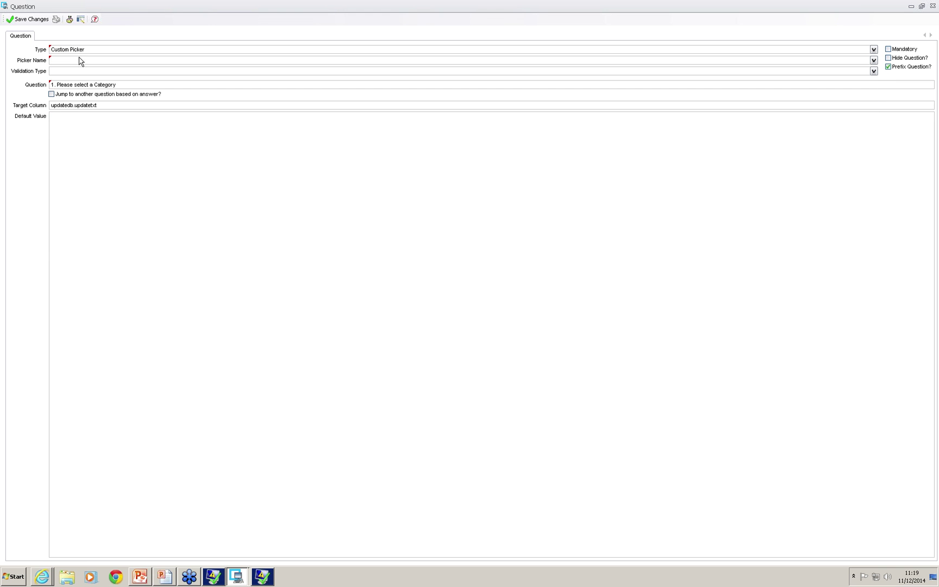
pyautogui.click(873, 60)
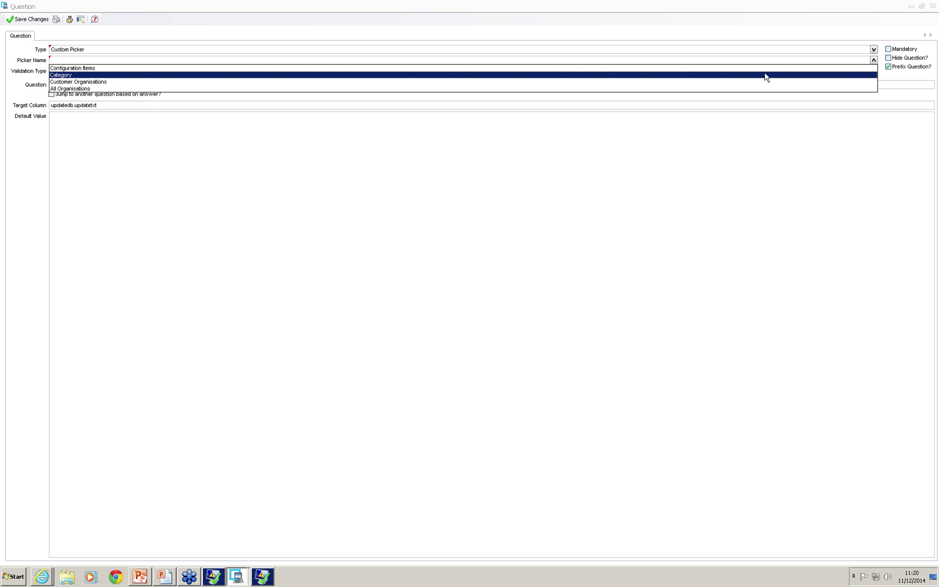
pyautogui.click(206, 75)
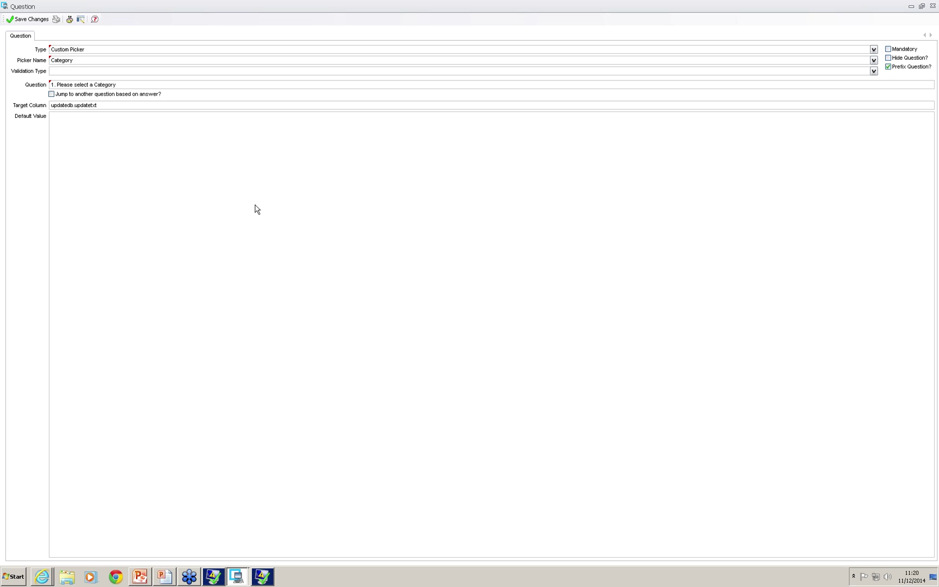
pyautogui.click(31, 19)
# Review the configuration item question, and close the Custom Picker Wizard and General Settings.
pyautogui.doubleClick(93, 80)
pyautogui.click(933, 6)
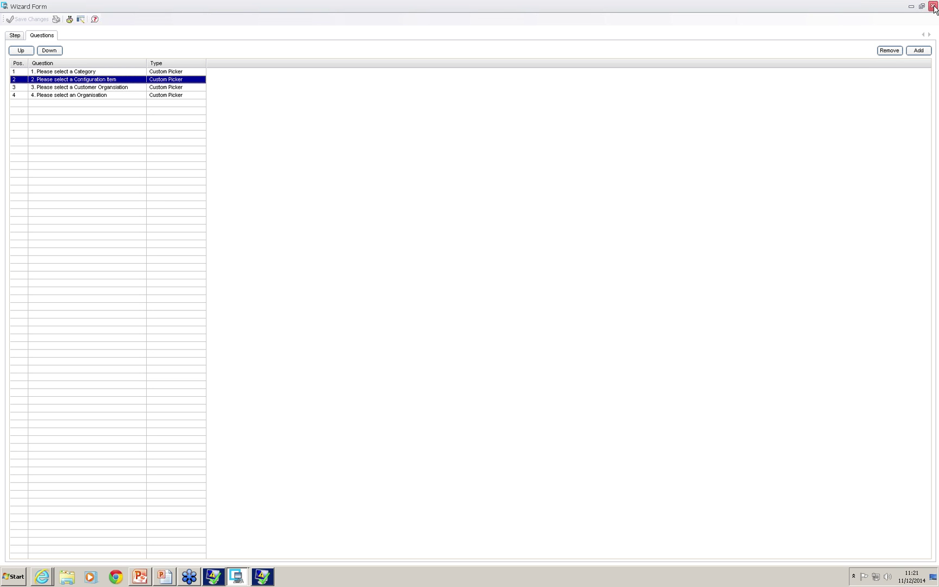
pyautogui.click(933, 6)
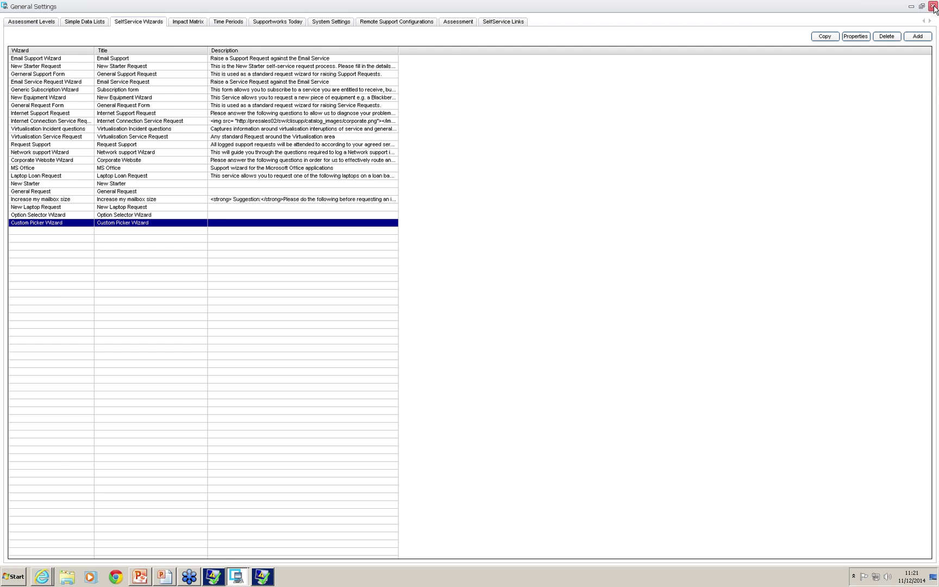
pyautogui.click(932, 6)
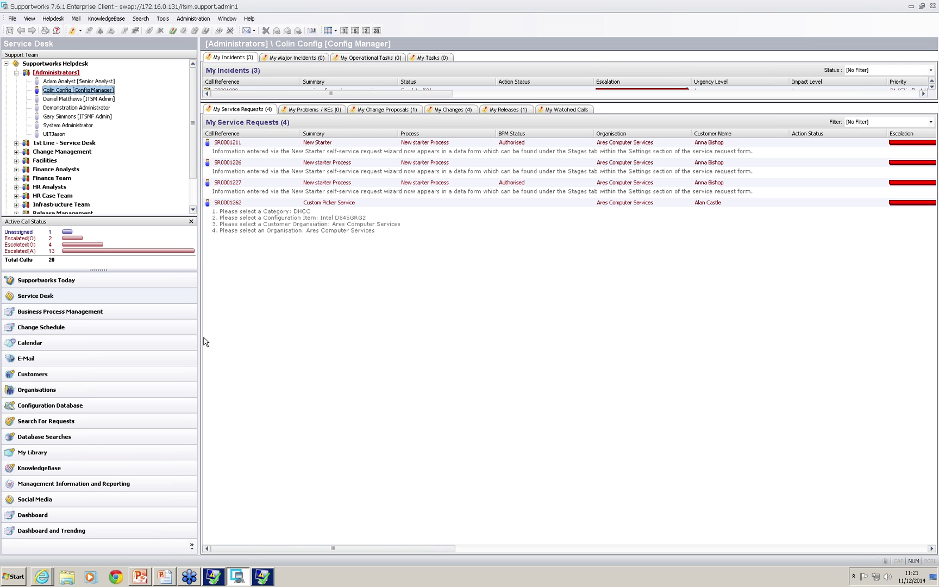
# Switch to the slide presentation and advance to the Option Selector Questions slide.
pyautogui.hotkey('alt', 'Tab')
pyautogui.hotkey('alt', 'Tab')
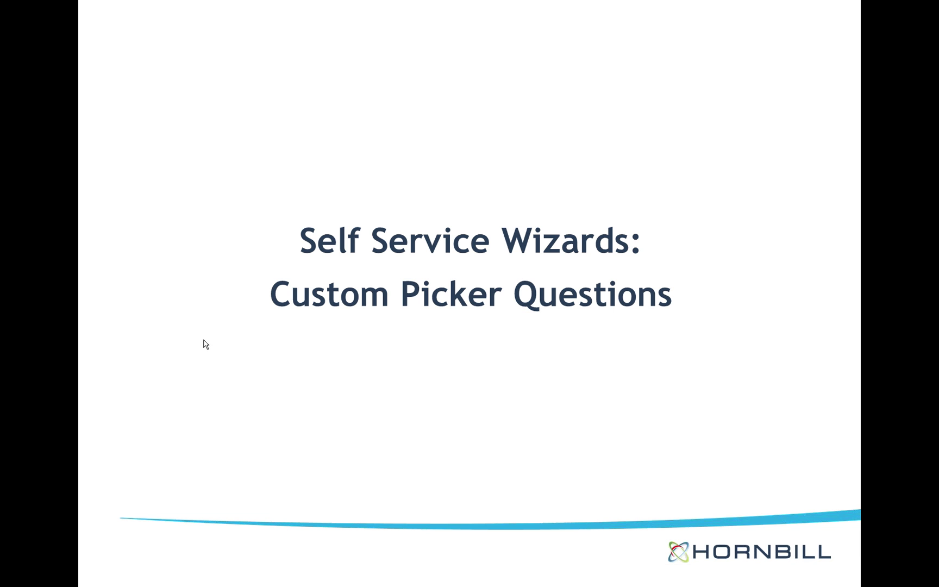
pyautogui.press('Right')
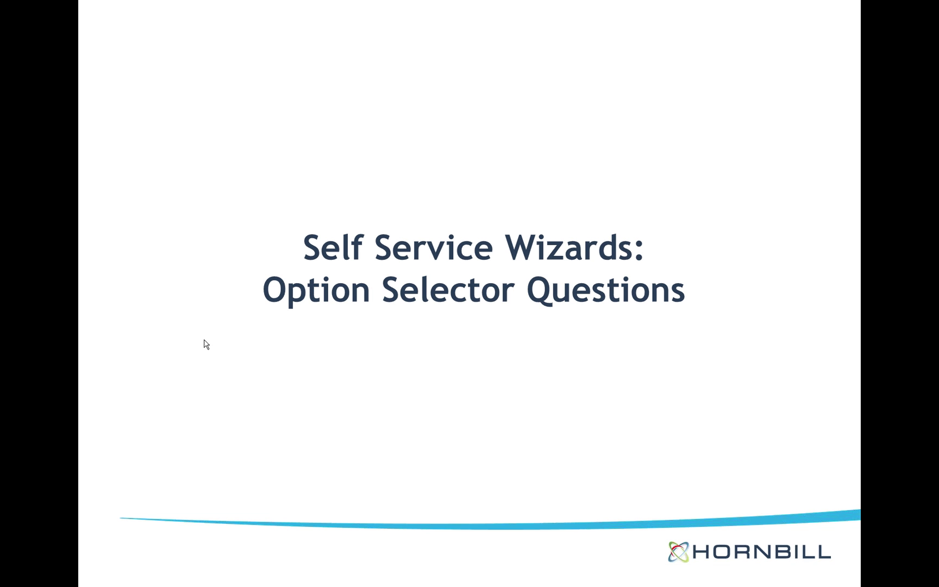
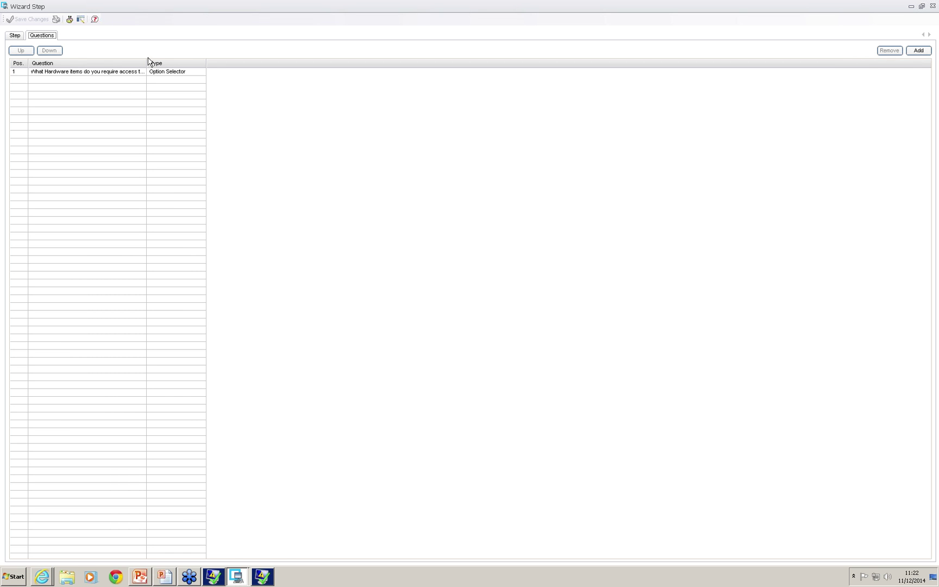
# Open the hardware items question, switch its type to Textbox, and set it back to Option Selector.
pyautogui.doubleClick(145, 62)
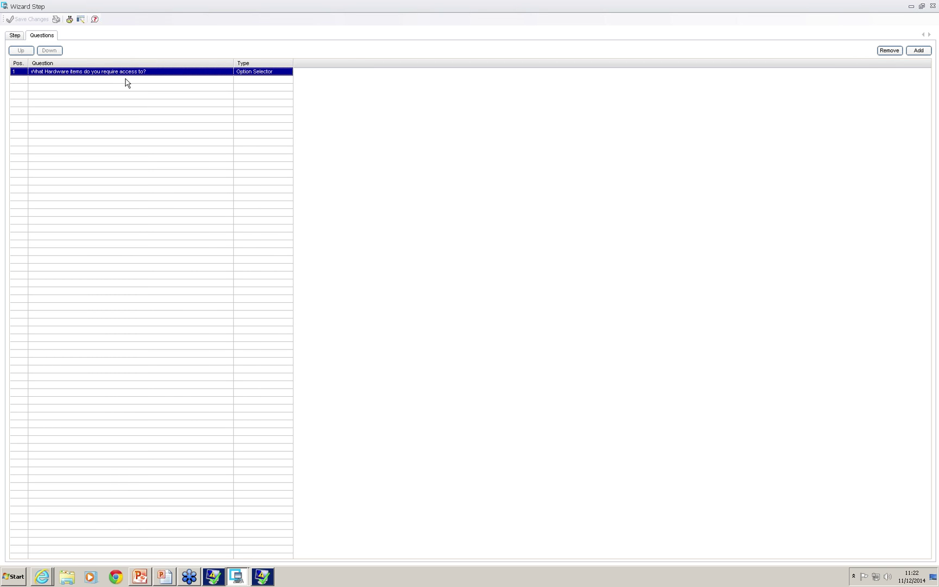
pyautogui.doubleClick(151, 76)
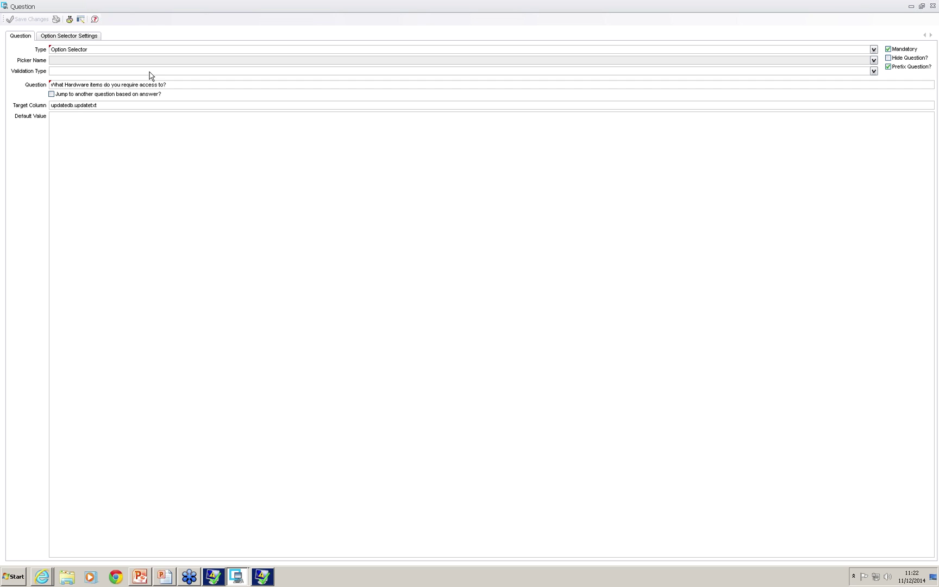
pyautogui.click(112, 50)
pyautogui.click(114, 58)
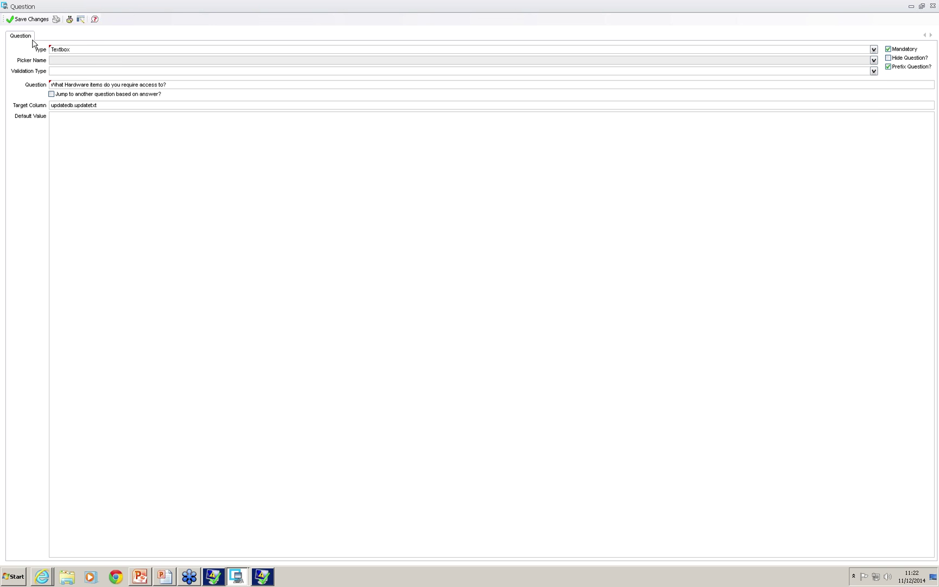
pyautogui.click(71, 50)
pyautogui.click(86, 105)
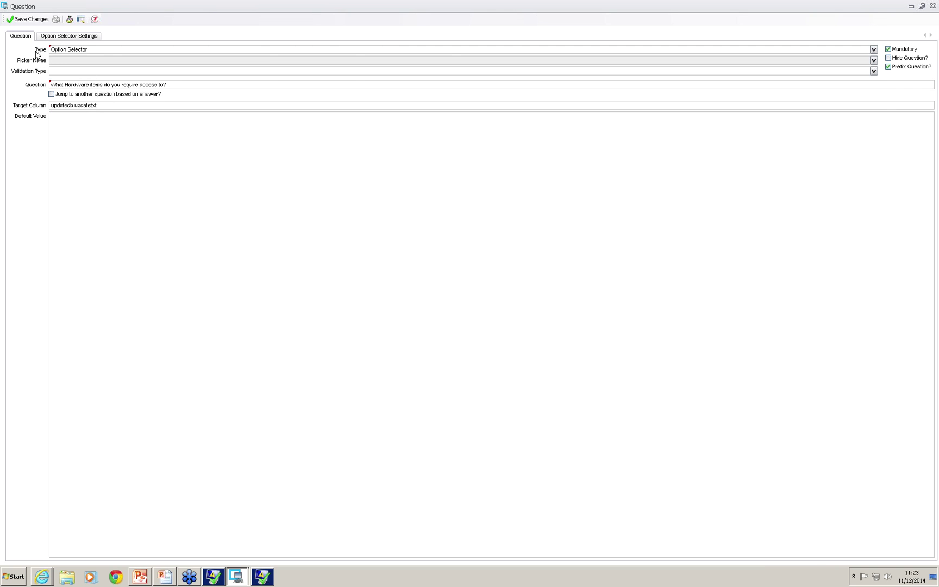
# Examine the hardware question's option selector settings, including the primary table choices, and compare them with its question details.
pyautogui.click(76, 38)
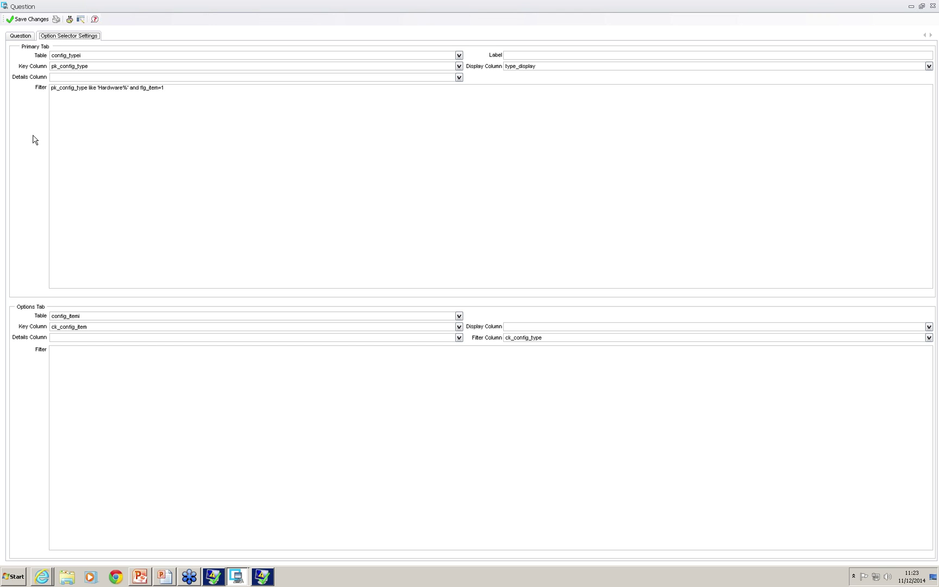
pyautogui.click(9, 36)
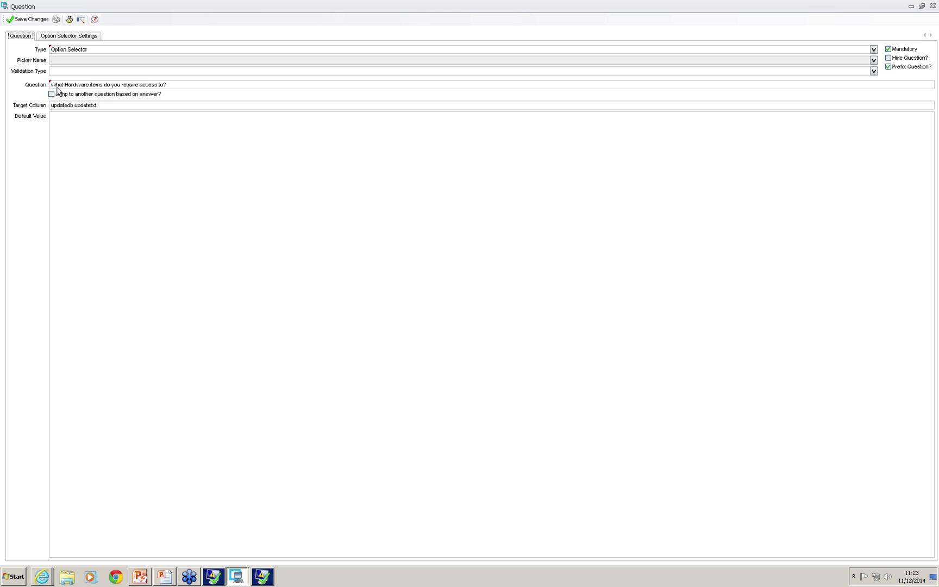
pyautogui.click(81, 39)
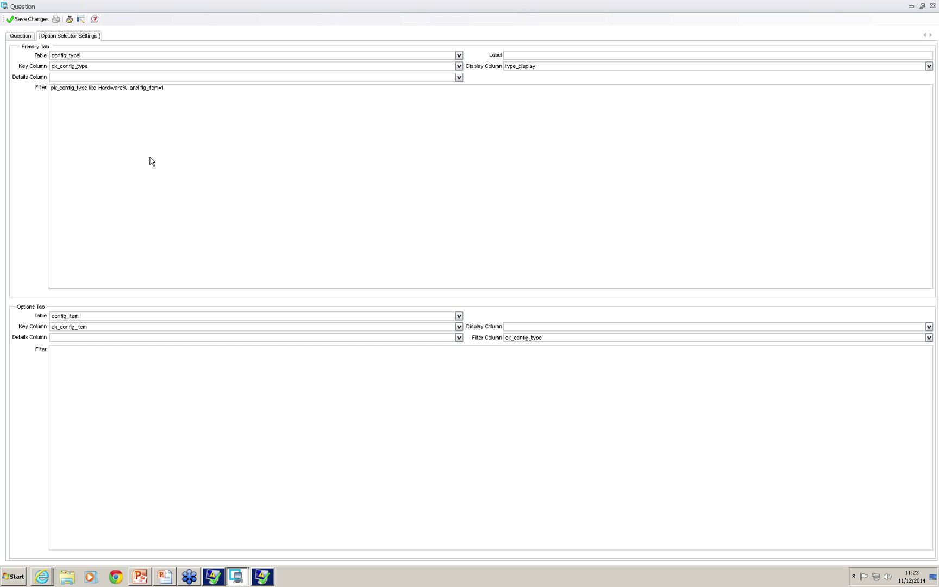
pyautogui.click(460, 56)
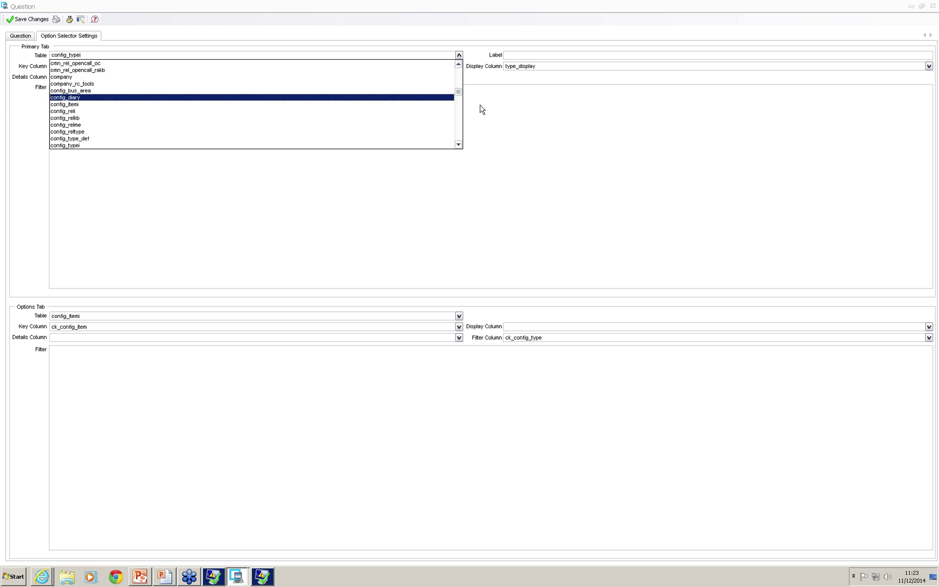
pyautogui.click(509, 109)
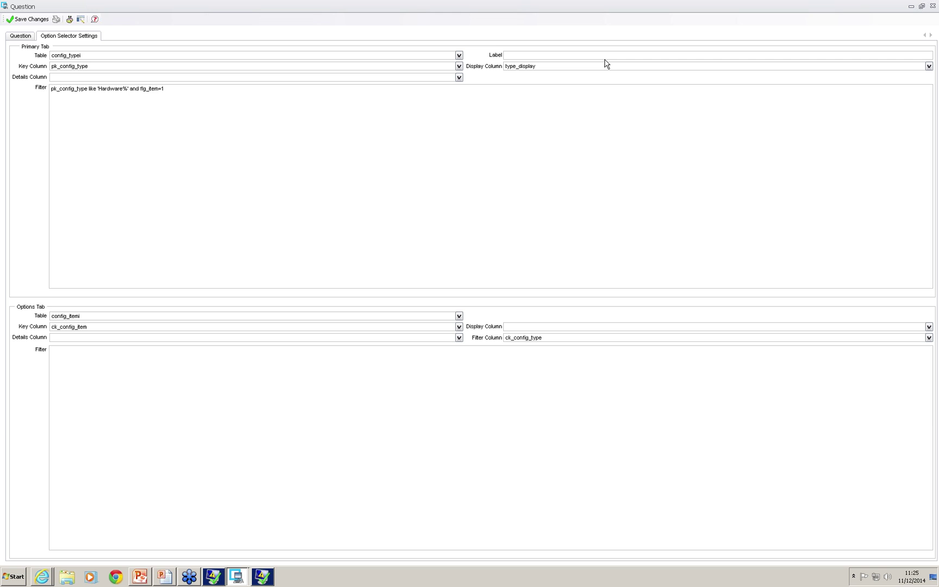
pyautogui.click(13, 37)
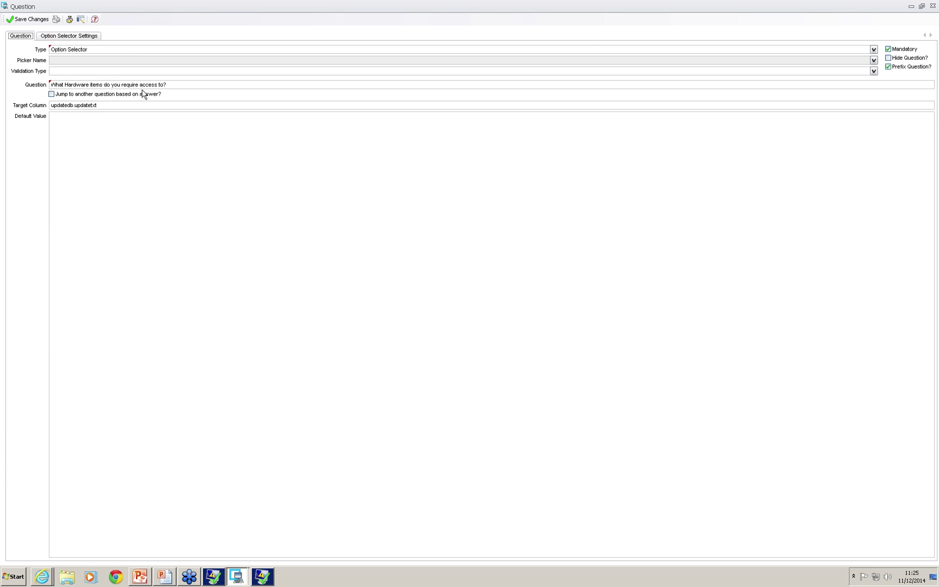
pyautogui.click(85, 38)
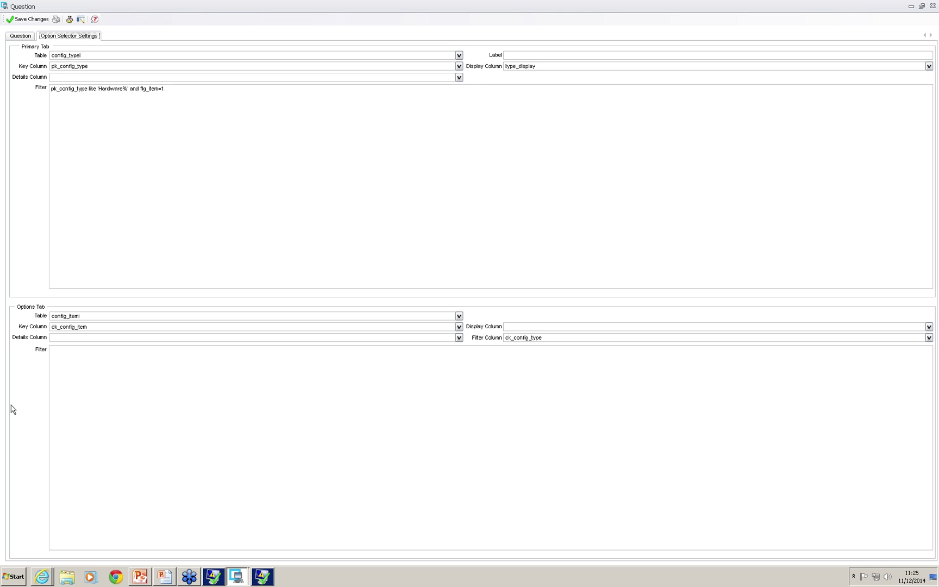
# Switch to the self-service portal in Internet Explorer and log in with the customer ID.
pyautogui.click(40, 579)
pyautogui.click(47, 555)
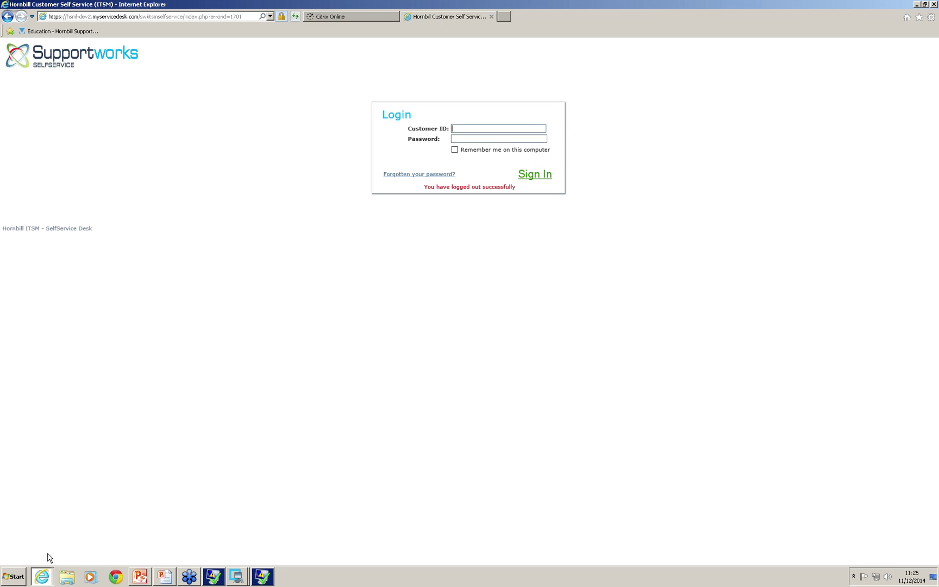
pyautogui.write('alanc')
pyautogui.press('Return')
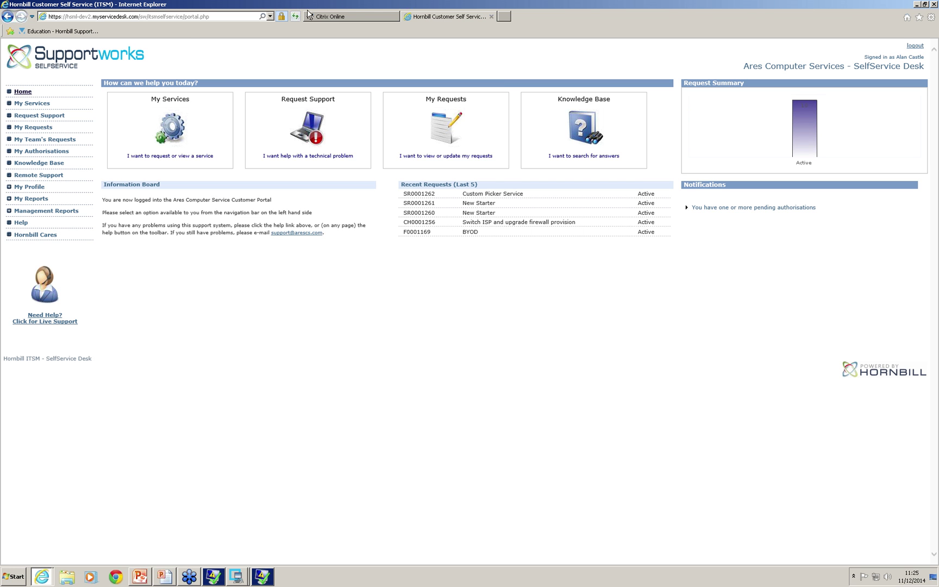
# Raise a request for the Option Selector Service listed under Demo Services in My Services.
pyautogui.click(40, 104)
pyautogui.click(107, 142)
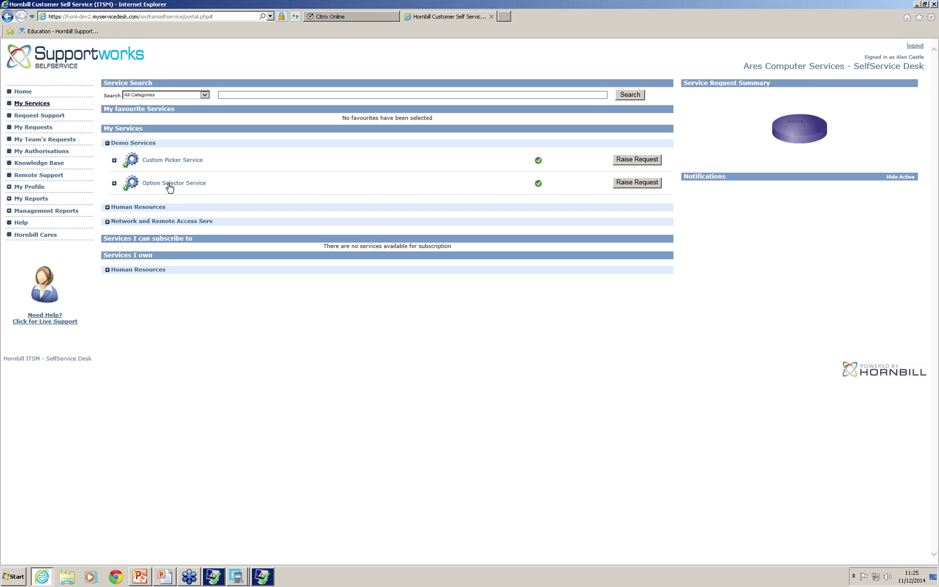
pyautogui.click(628, 187)
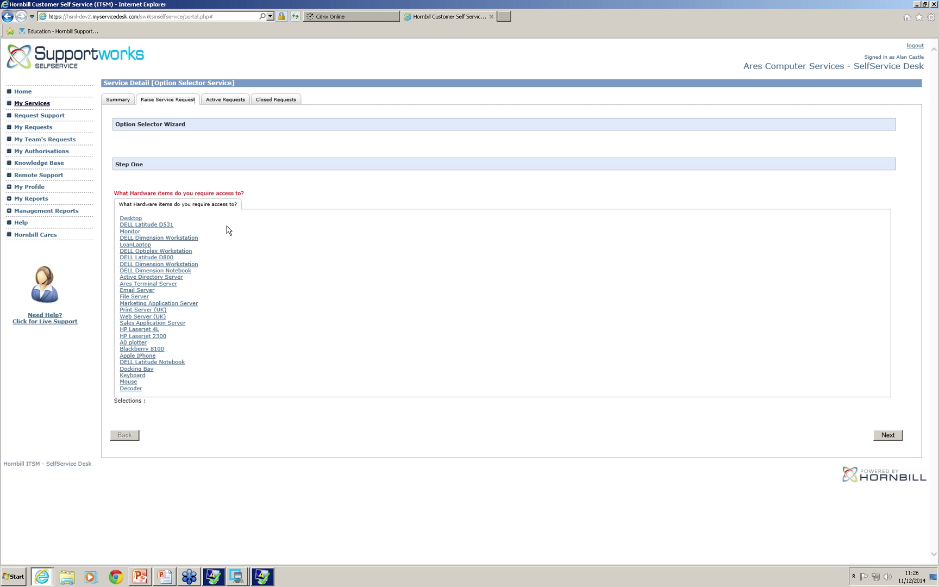
# Return to the Supportworks client and review the hardware question's details and its primary and options table settings.
pyautogui.click(238, 554)
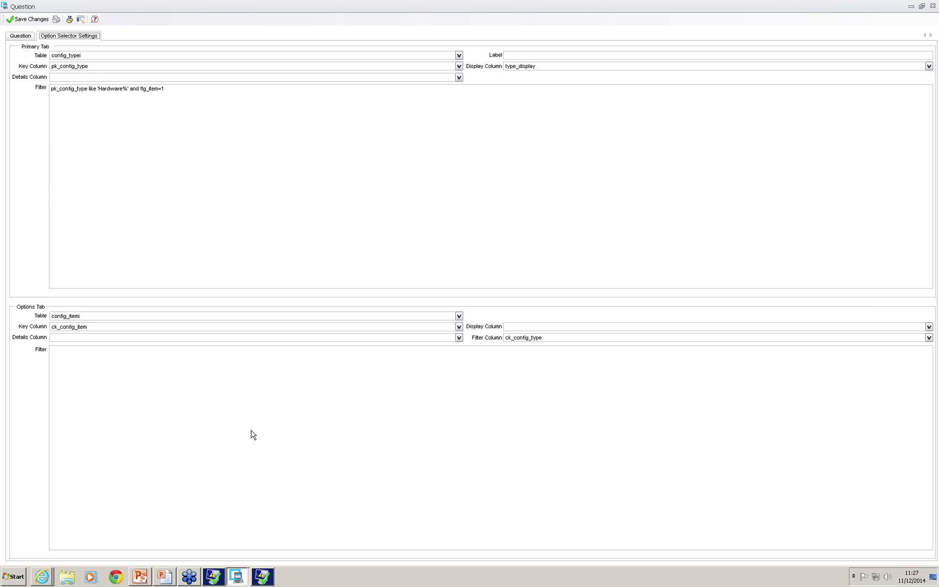
pyautogui.click(30, 37)
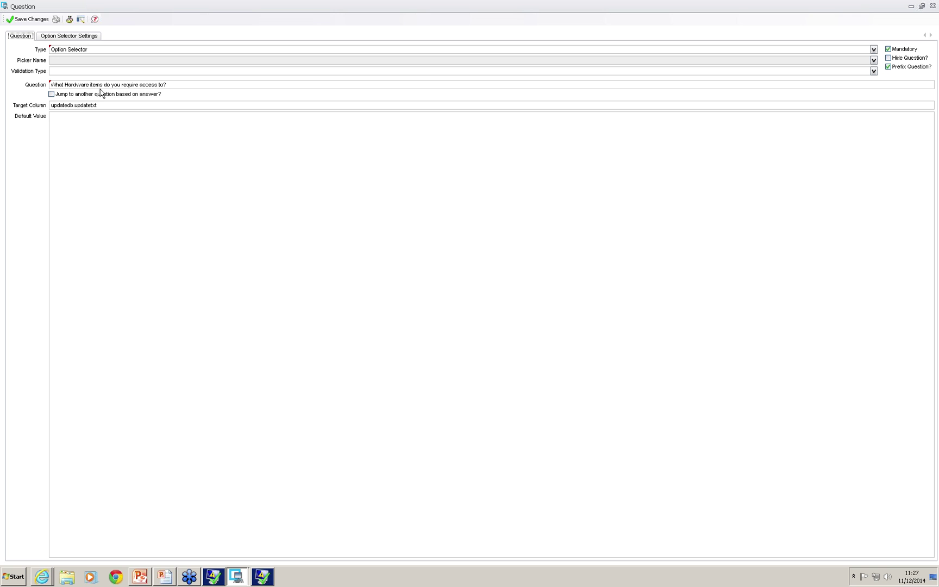
pyautogui.click(62, 36)
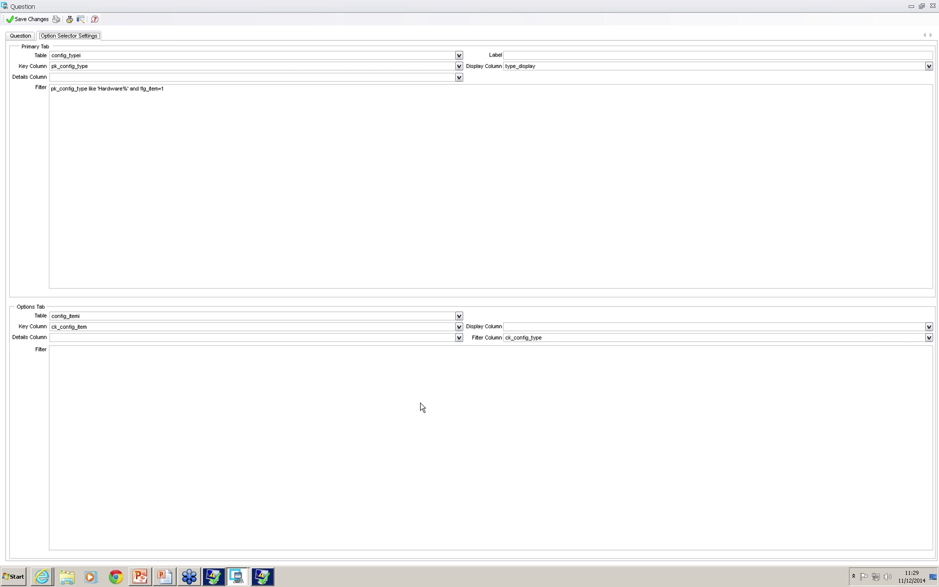
# Switch back to the self-service portal and open the Print Server (UK) items under the hardware question.
pyautogui.click(43, 578)
pyautogui.click(55, 556)
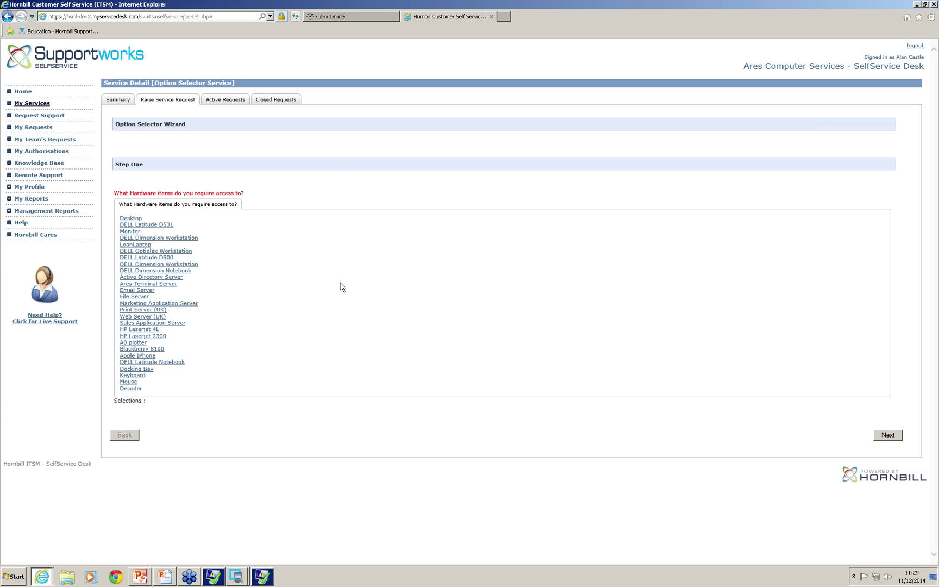
pyautogui.click(158, 311)
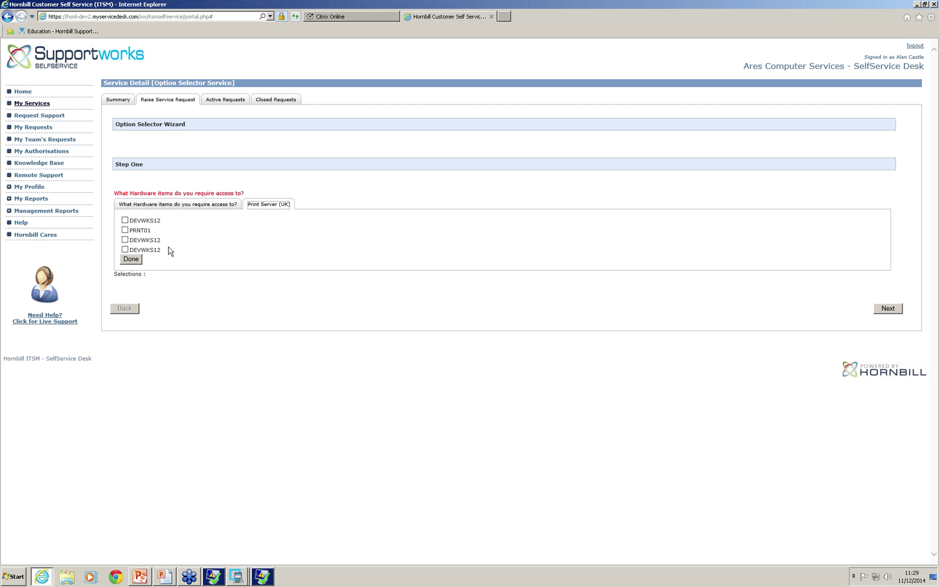
# Select the first and last DEVWKS12 items under Print Server (UK) and finish that selection.
pyautogui.moveTo(172, 228); pyautogui.dragTo(174, 247)
pyautogui.click(236, 235)
pyautogui.click(124, 220)
pyautogui.click(124, 249)
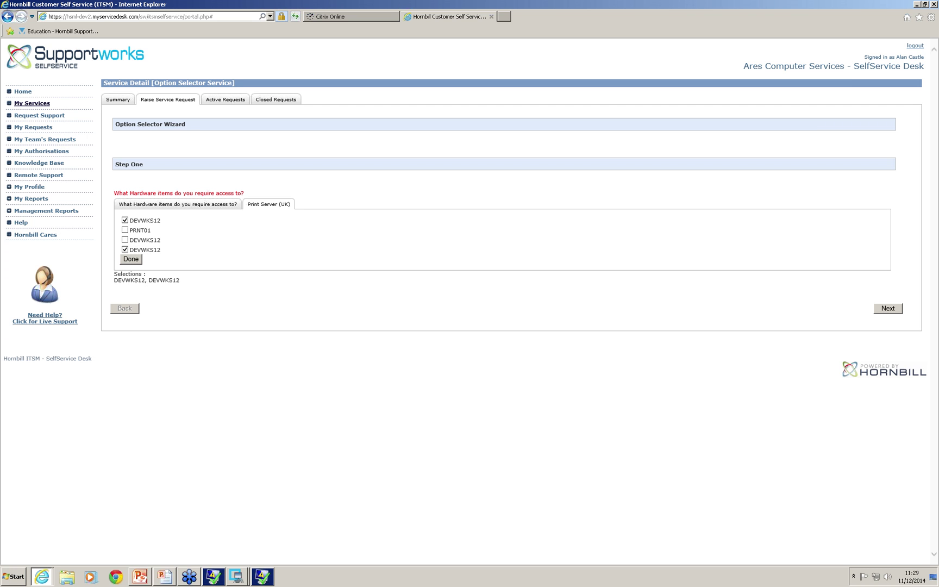
pyautogui.click(131, 260)
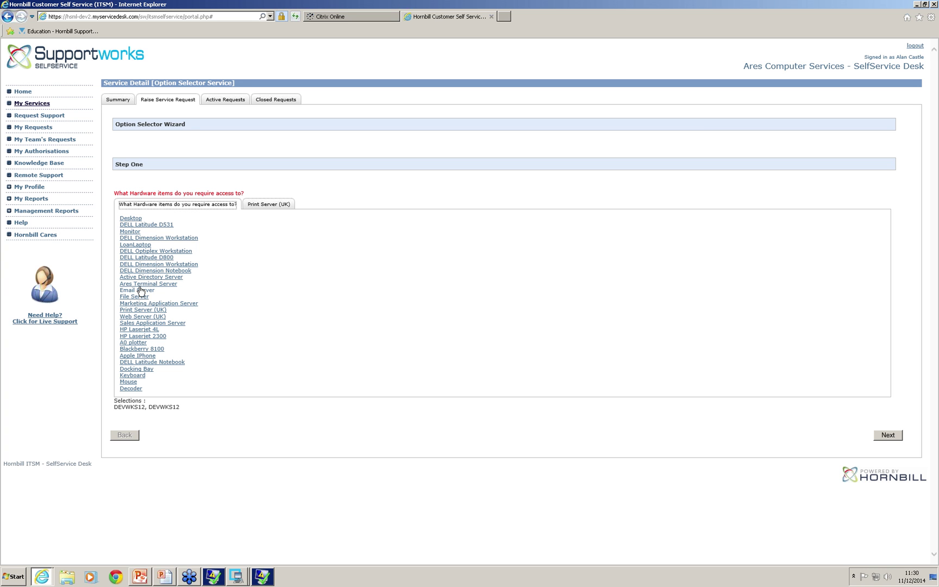
# Add PC-29119 from the Desktop items to the hardware selections.
pyautogui.click(135, 219)
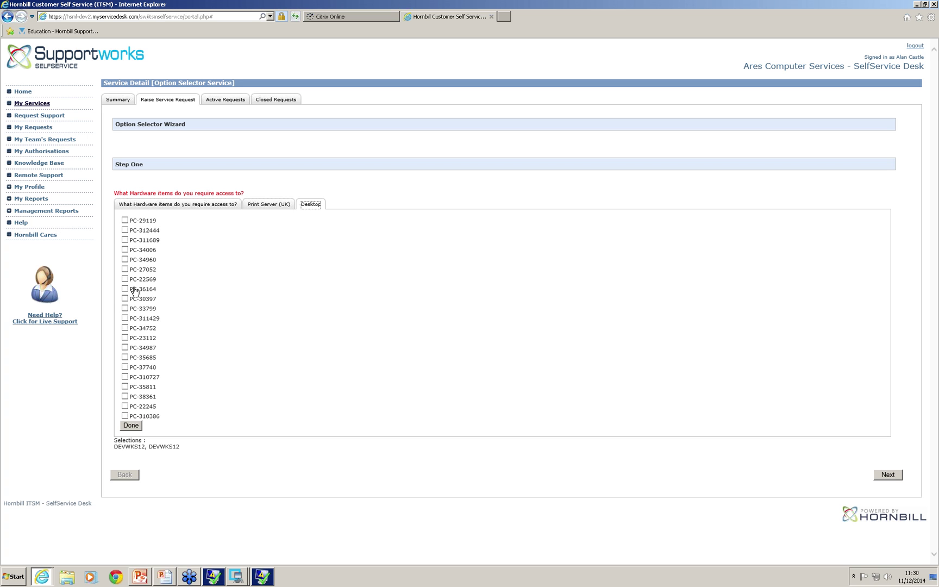
pyautogui.click(125, 220)
pyautogui.click(130, 426)
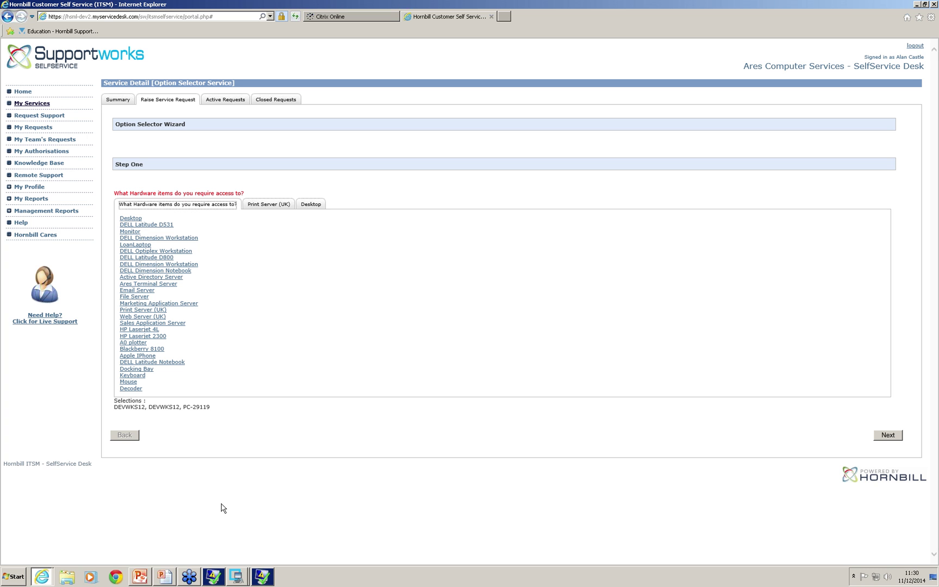
# Switch to the PowerPoint slide show and advance past the Q & A slide.
pyautogui.hotkey('alt', 'Tab')
pyautogui.hotkey('alt', 'Tab')
pyautogui.hotkey('alt', 'Tab')
pyautogui.hotkey('alt', 'Tab')
pyautogui.hotkey('alt', 'Tab')
pyautogui.hotkey('alt', 'Tab')
pyautogui.hotkey('alt', 'Tab')
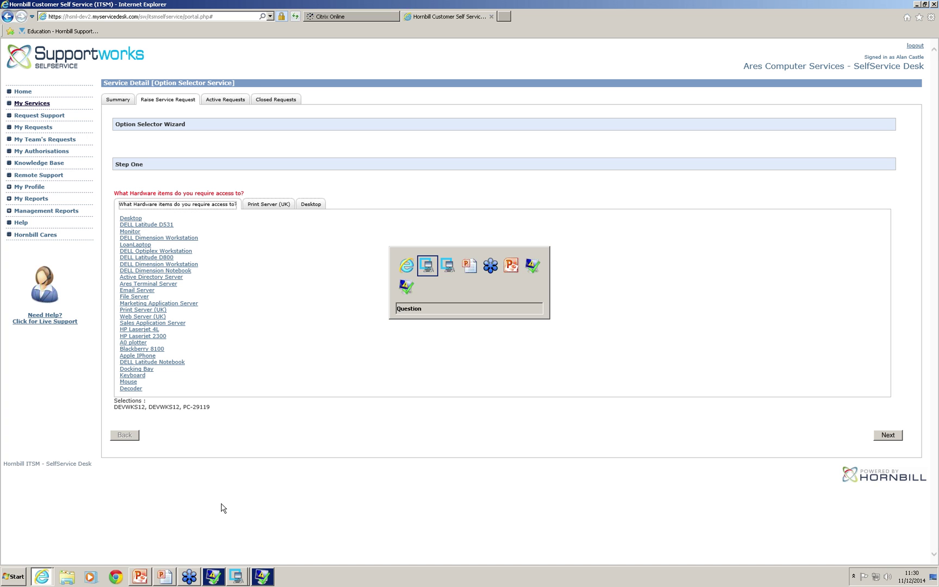
pyautogui.hotkey('alt', 'Tab')
pyautogui.hotkey('alt', 'Tab')
pyautogui.hotkey('alt', 'Tab')
pyautogui.hotkey('alt', 'Tab')
pyautogui.hotkey('alt', 'Tab')
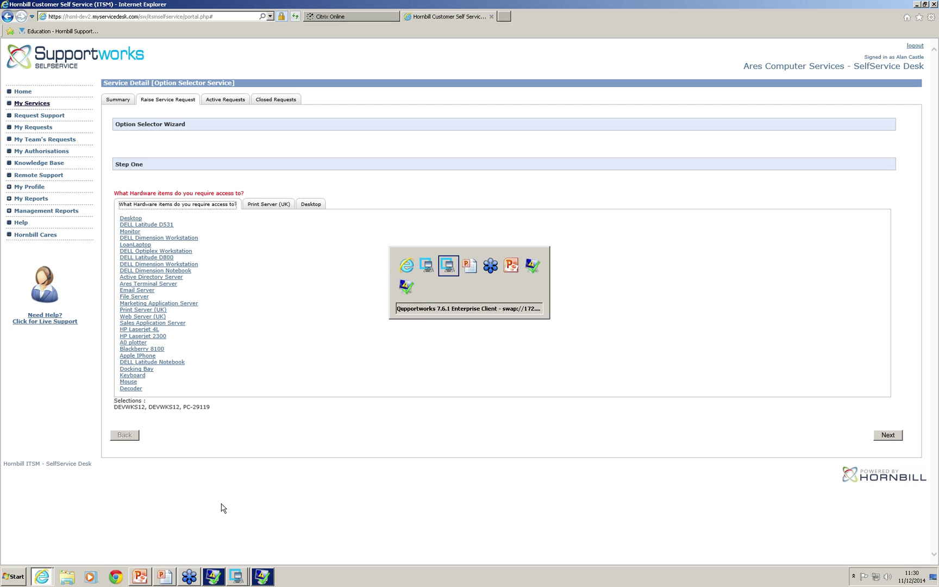
pyautogui.press('Right')
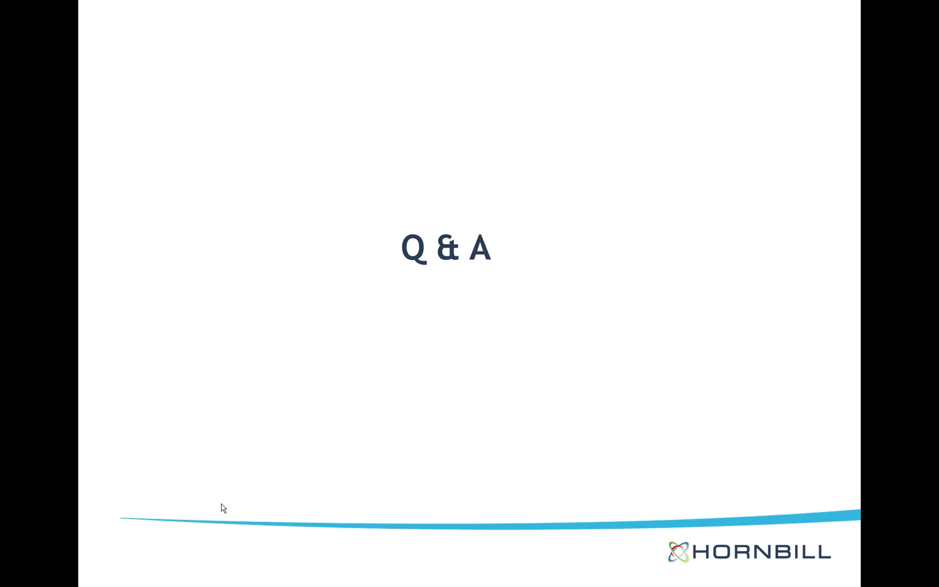
pyautogui.click(221, 504)
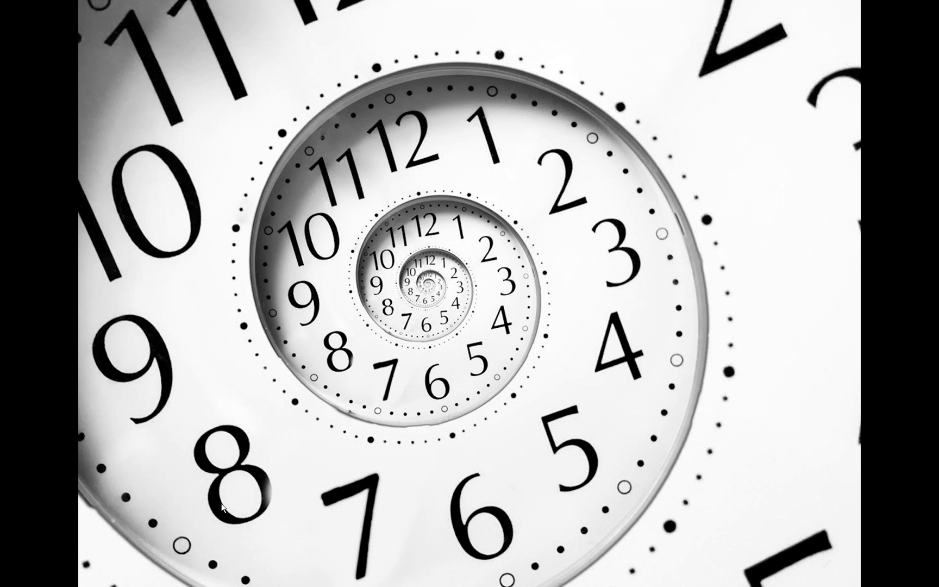
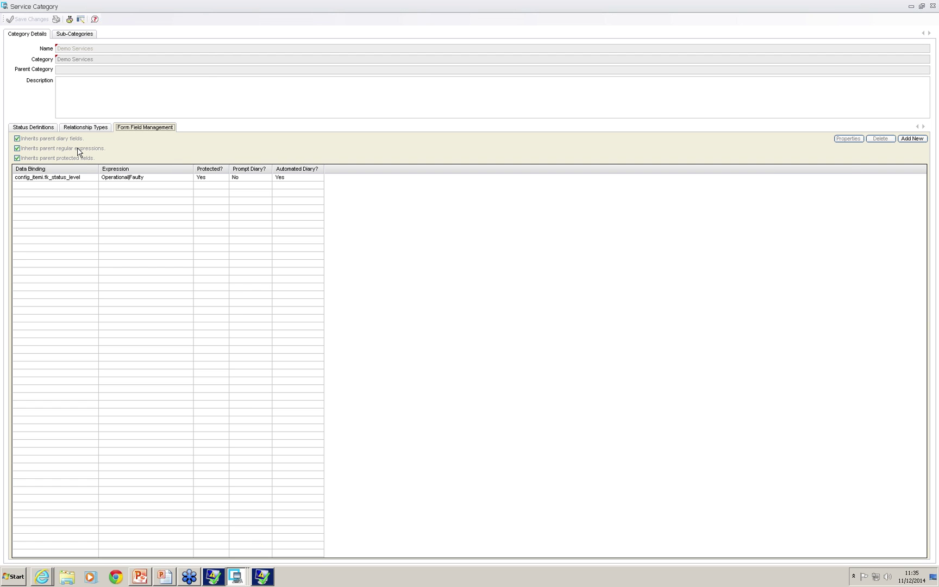
# Add a sub-category named "sub" to the Demo Services category and save it.
pyautogui.click(79, 35)
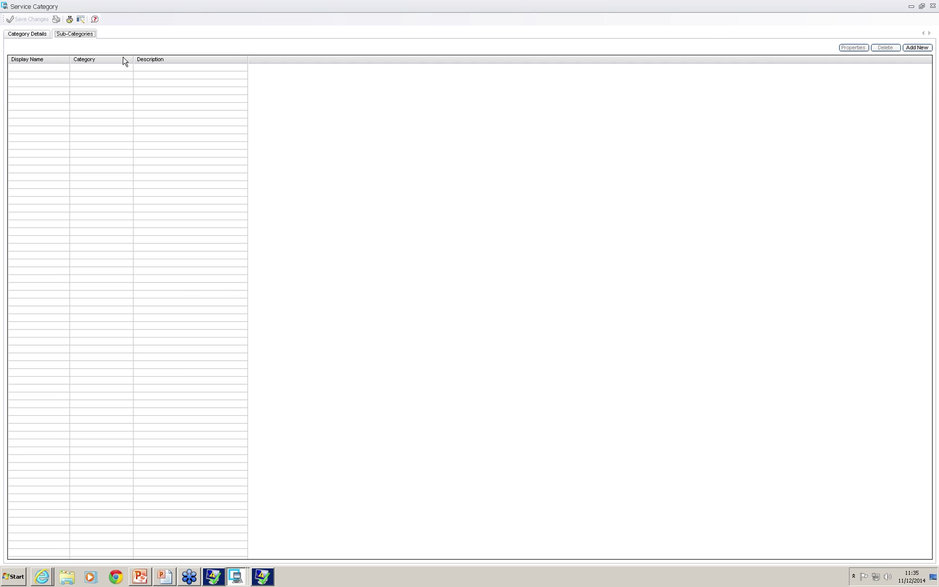
pyautogui.click(924, 47)
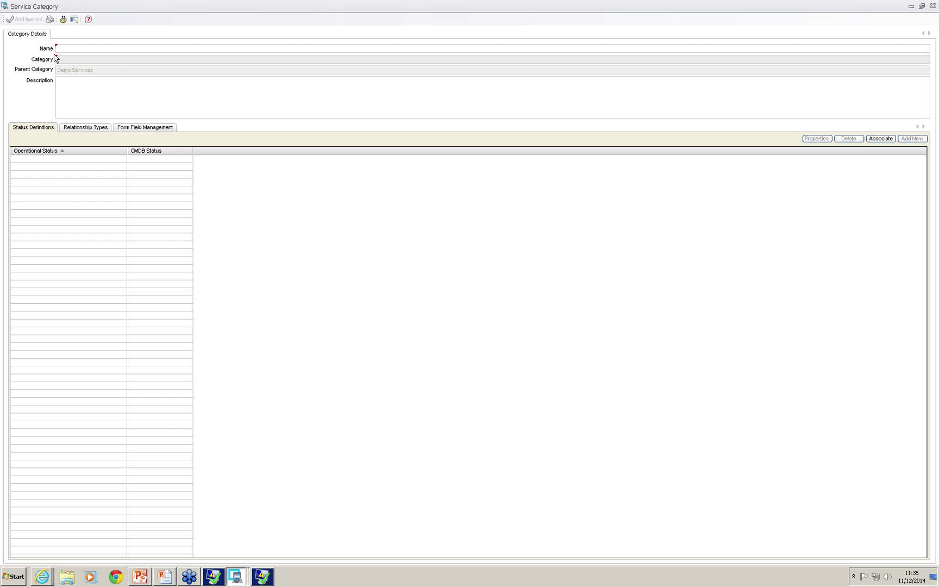
pyautogui.write('sub')
pyautogui.click(72, 82)
pyautogui.click(24, 19)
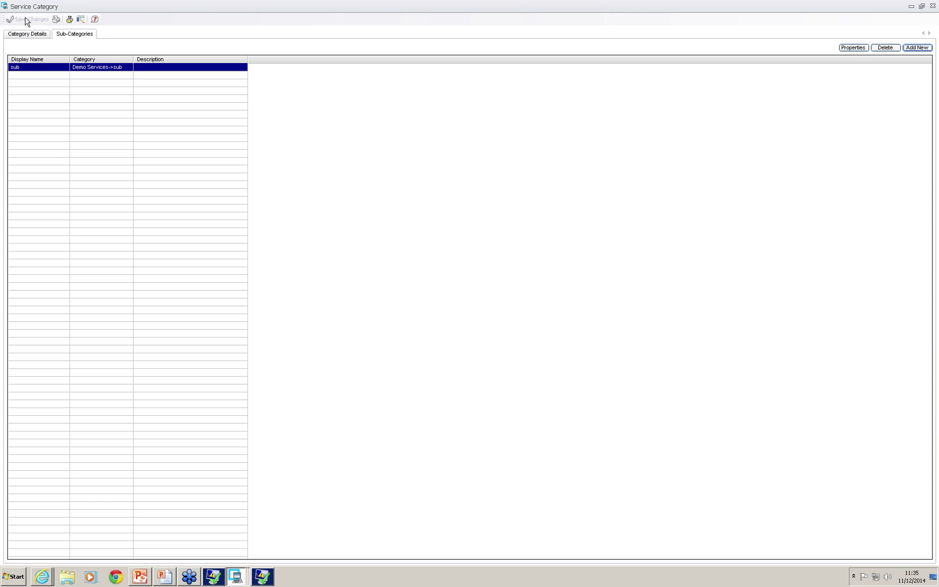
# Open the "sub" sub-category, examine its Form Field Management inheritance options, and close its record.
pyautogui.doubleClick(75, 68)
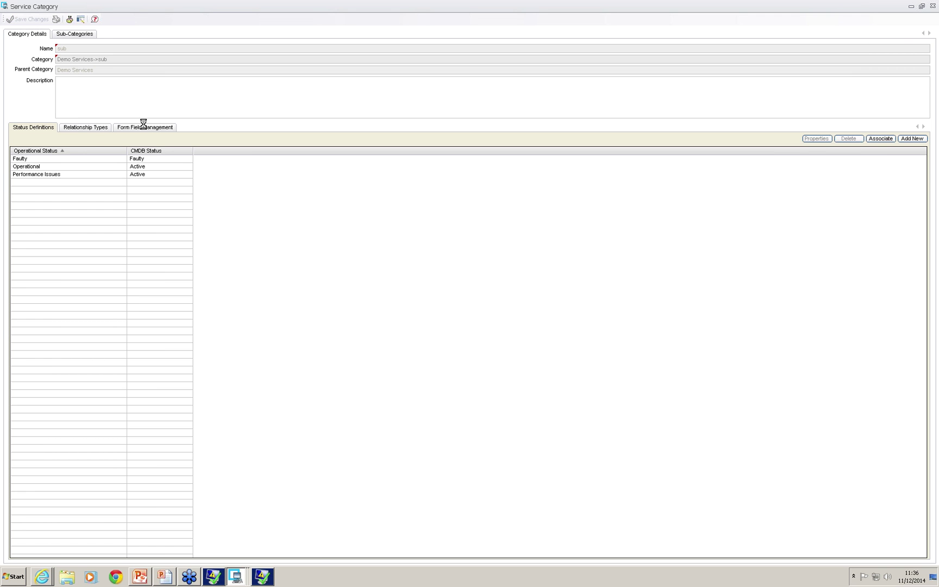
pyautogui.click(144, 127)
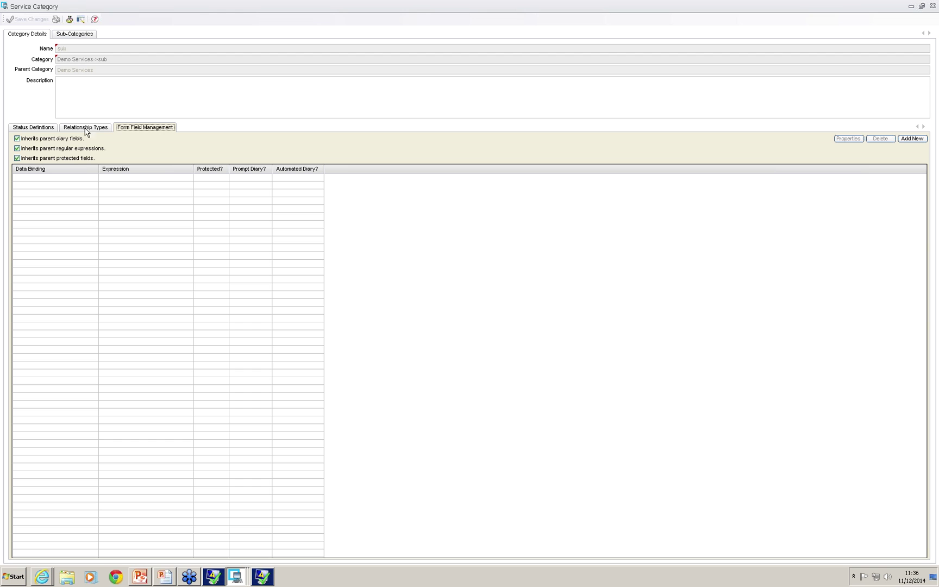
pyautogui.click(934, 5)
# Return to the Demo Services category details, then close the category record and the Service Categories list.
pyautogui.click(35, 36)
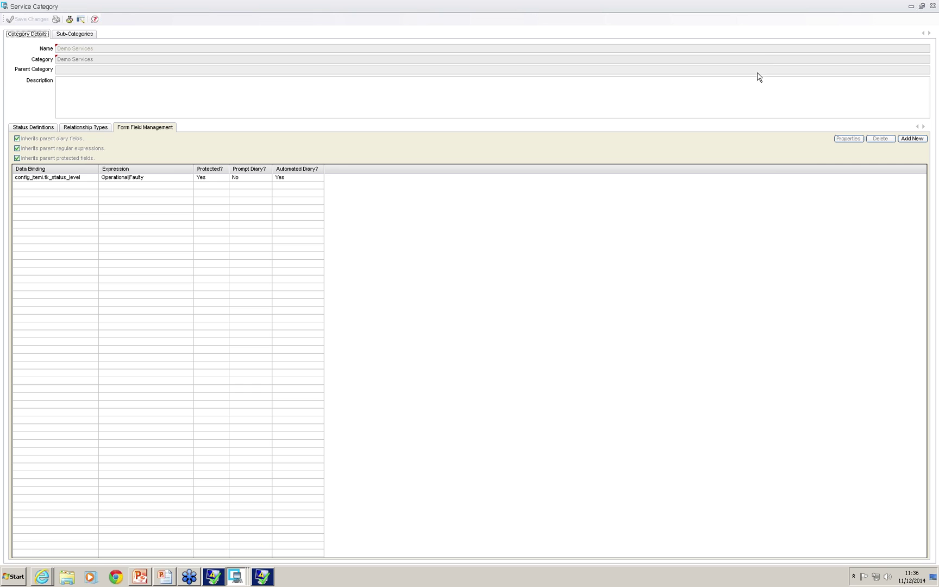
pyautogui.click(932, 6)
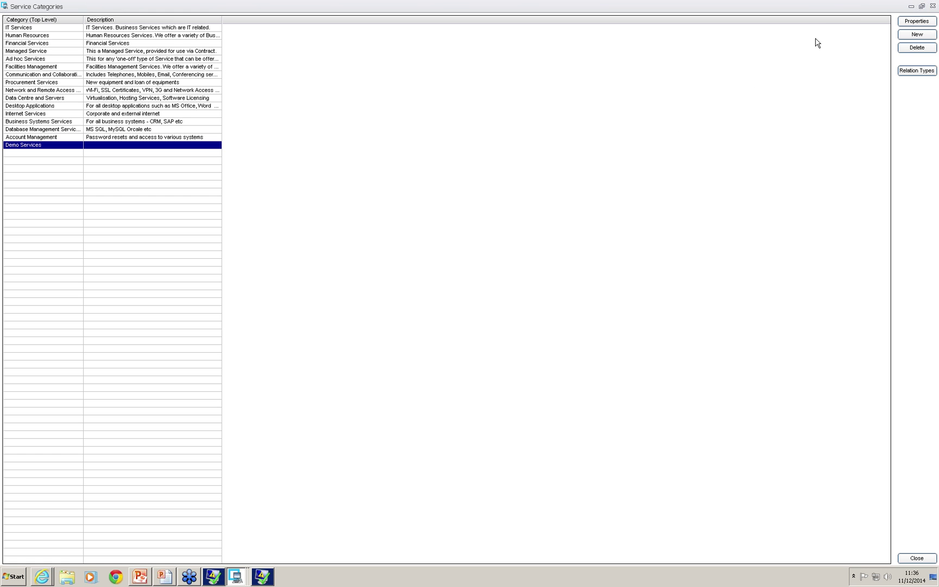
pyautogui.click(933, 6)
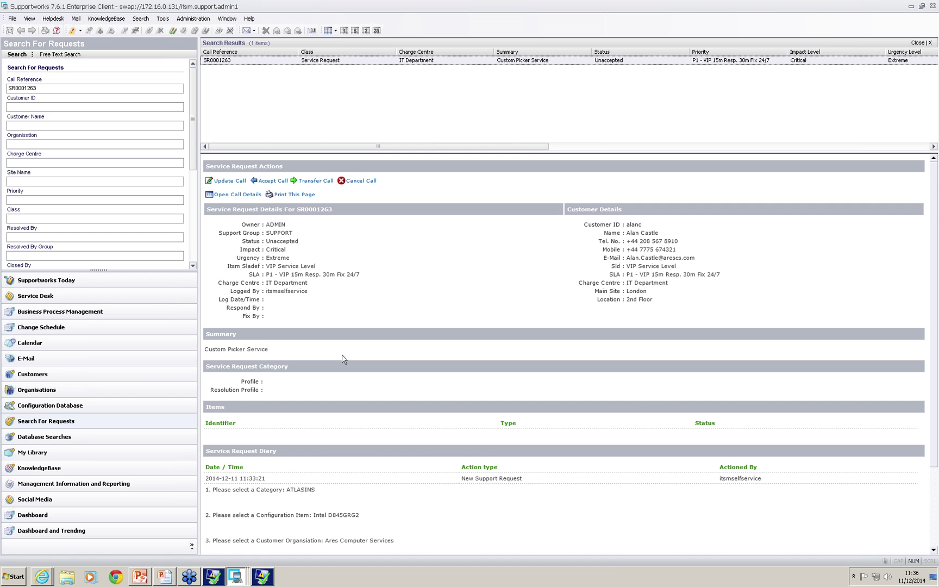
# Switch to Internet Explorer, review the Managing Services topic of the bookmarked Education forum in a new tab, and close that tab.
pyautogui.click(40, 577)
pyautogui.click(49, 556)
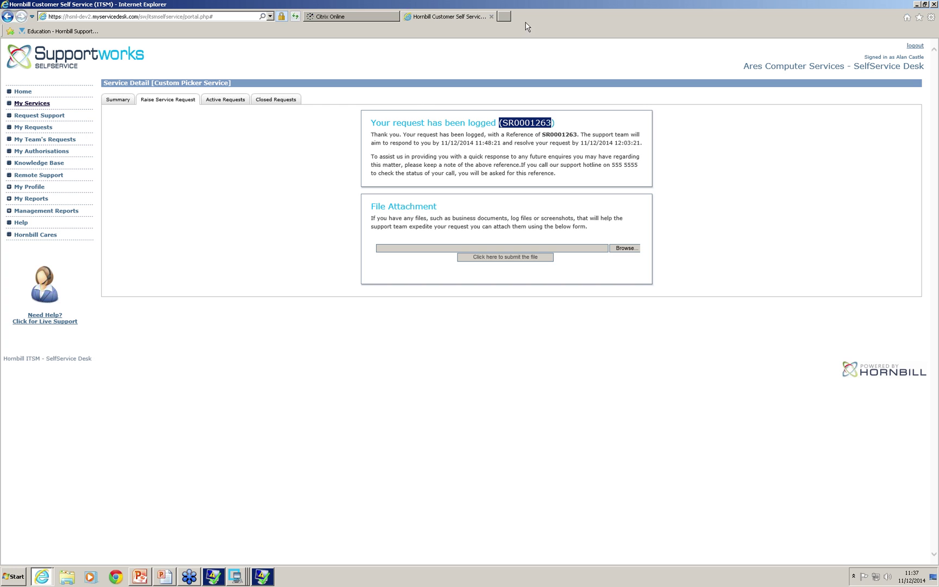
pyautogui.click(505, 17)
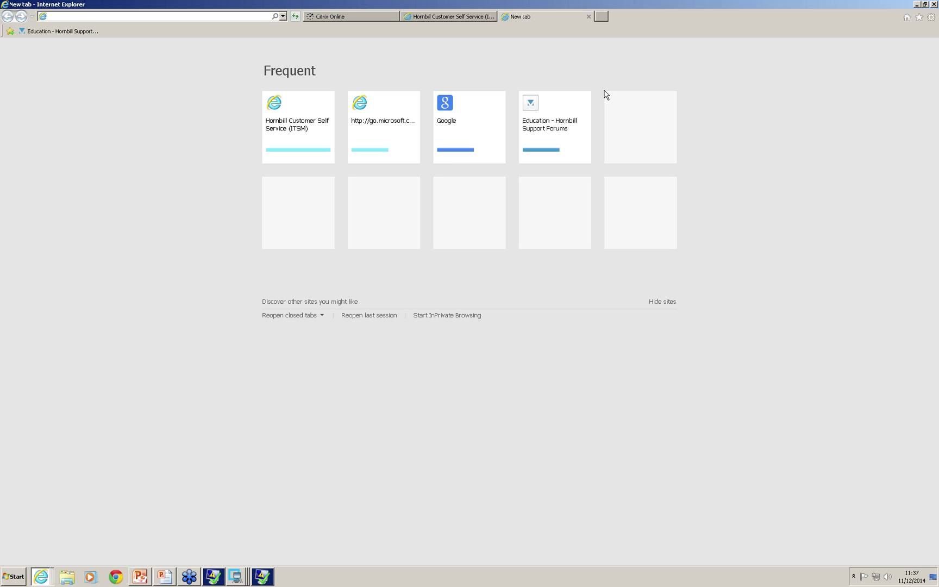
pyautogui.click(61, 32)
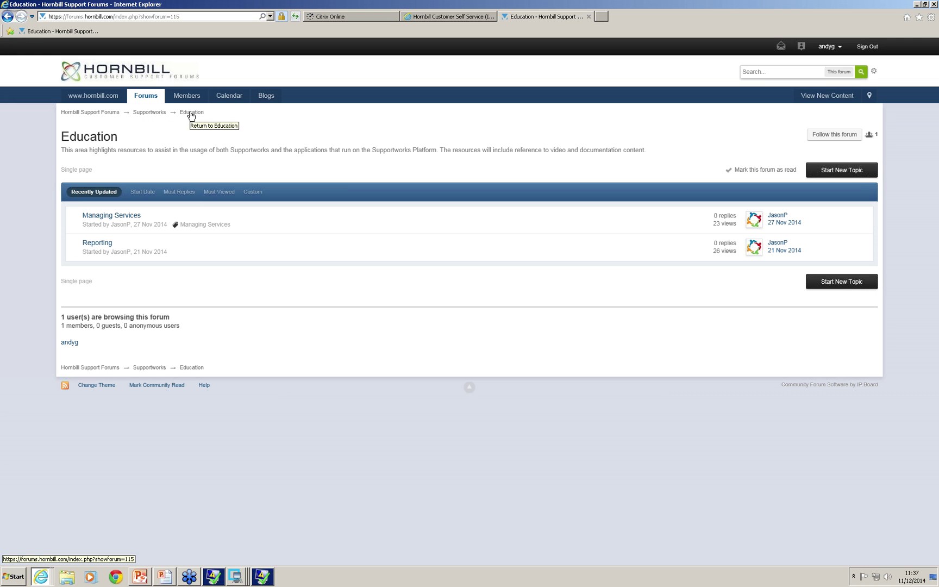
pyautogui.click(135, 218)
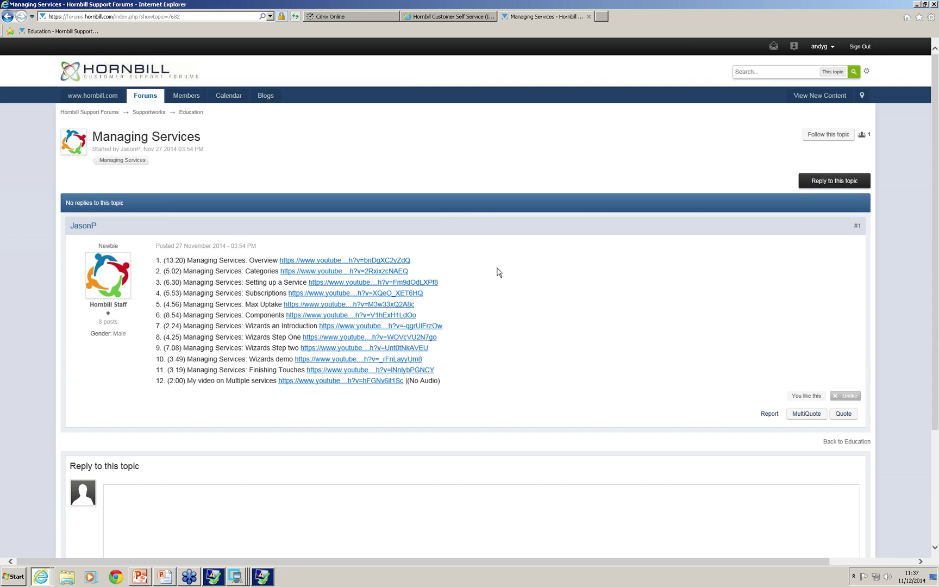
pyautogui.scroll(-3, 498, 271)
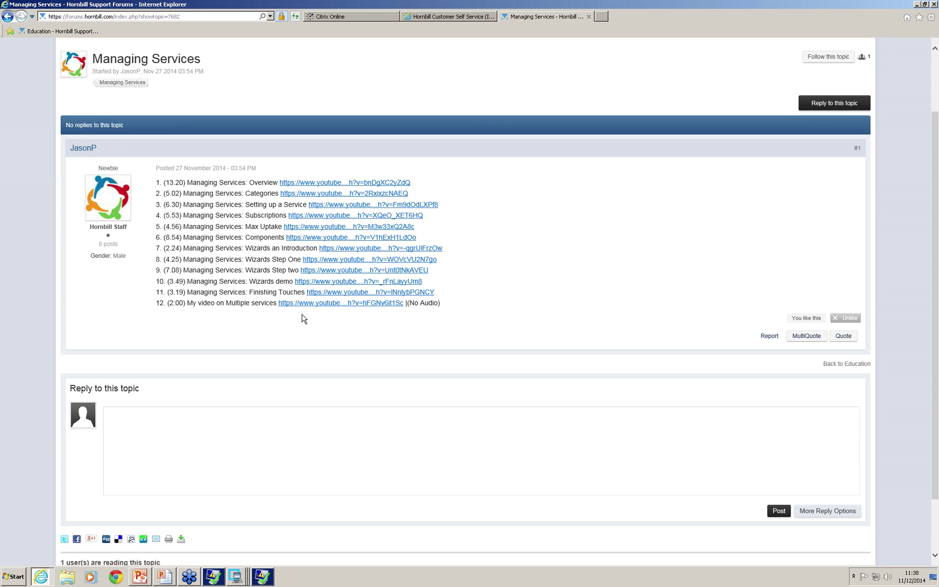
pyautogui.click(590, 17)
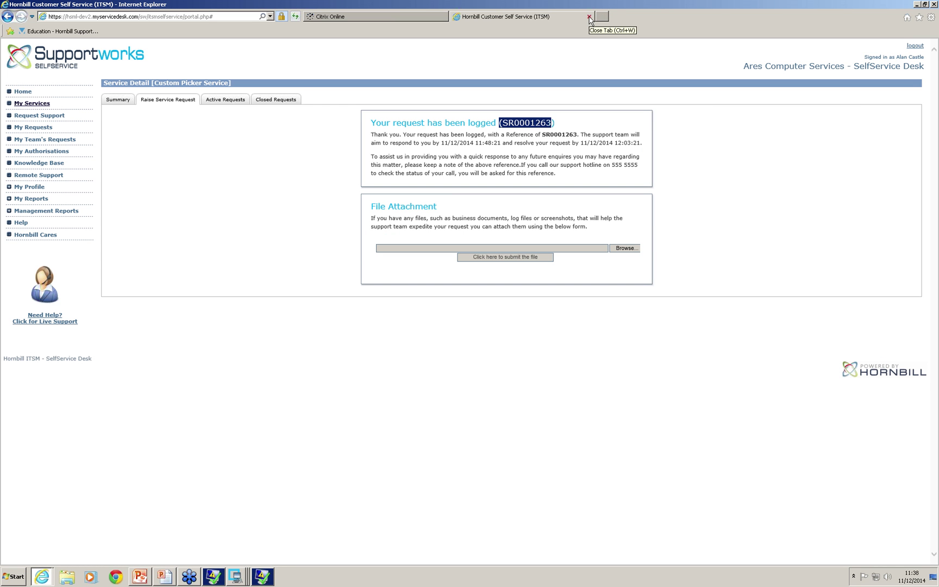